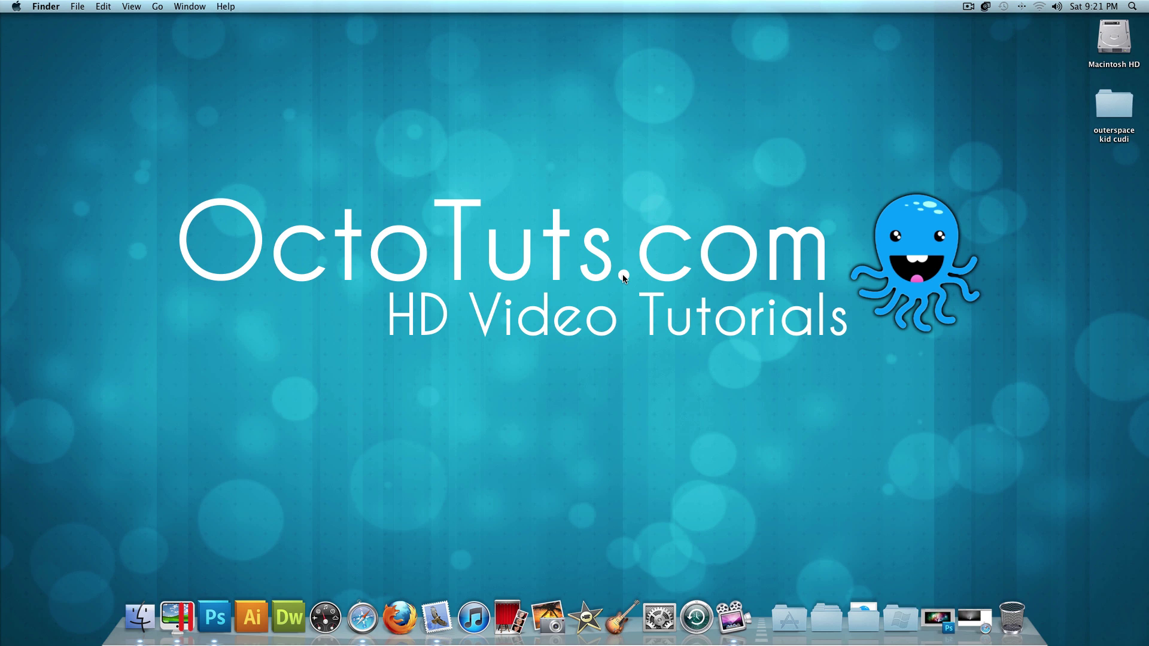
Switch to Photoshop and compare the finished final.psd artwork with the original cudi-concert.jpg photo
click(940, 629)
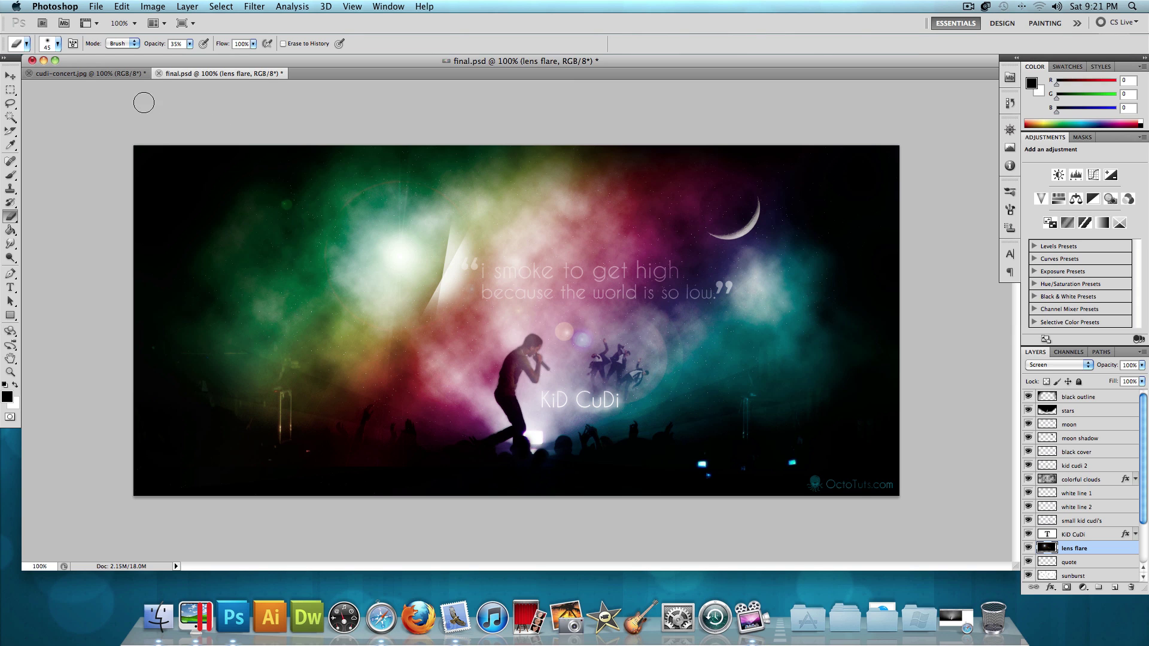
click(115, 76)
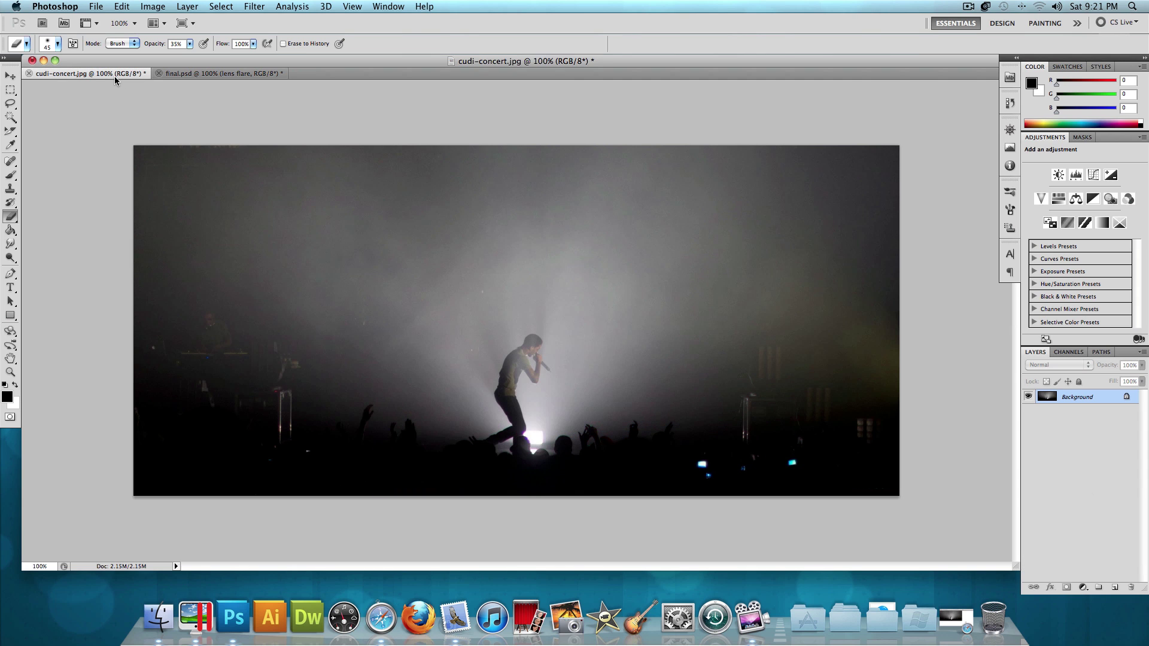
click(199, 72)
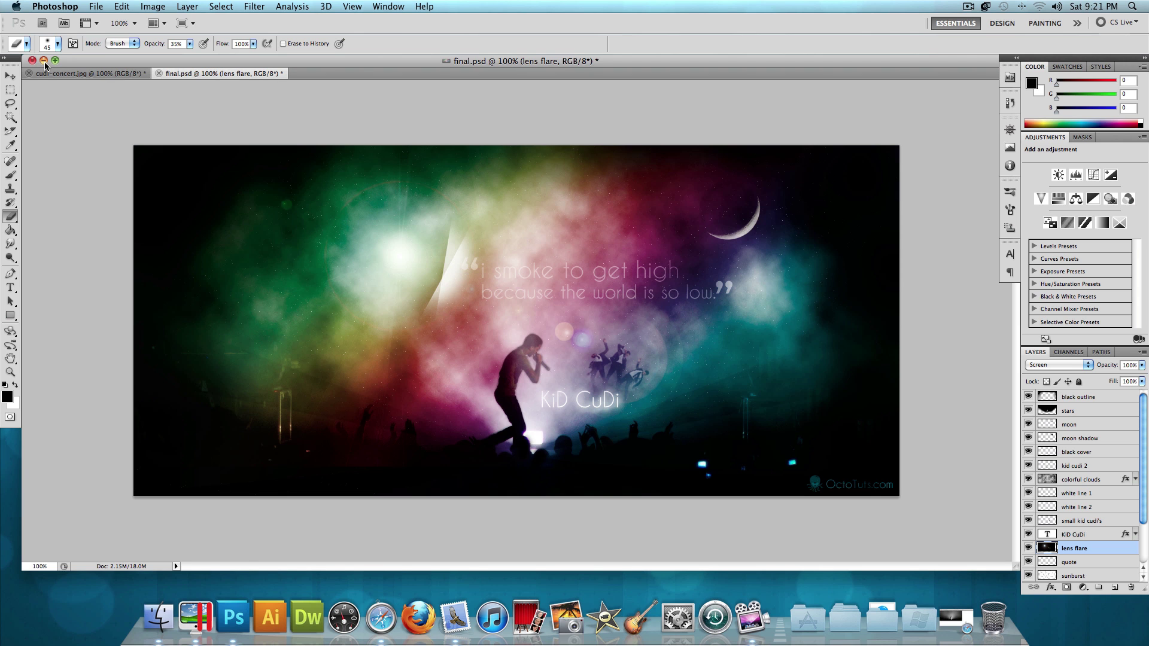
click(44, 60)
Open the "outerspace kid cudi" folder from the desktop and review the project's image files and SunburstBrushes2.0 folder
click(857, 149)
click(1111, 114)
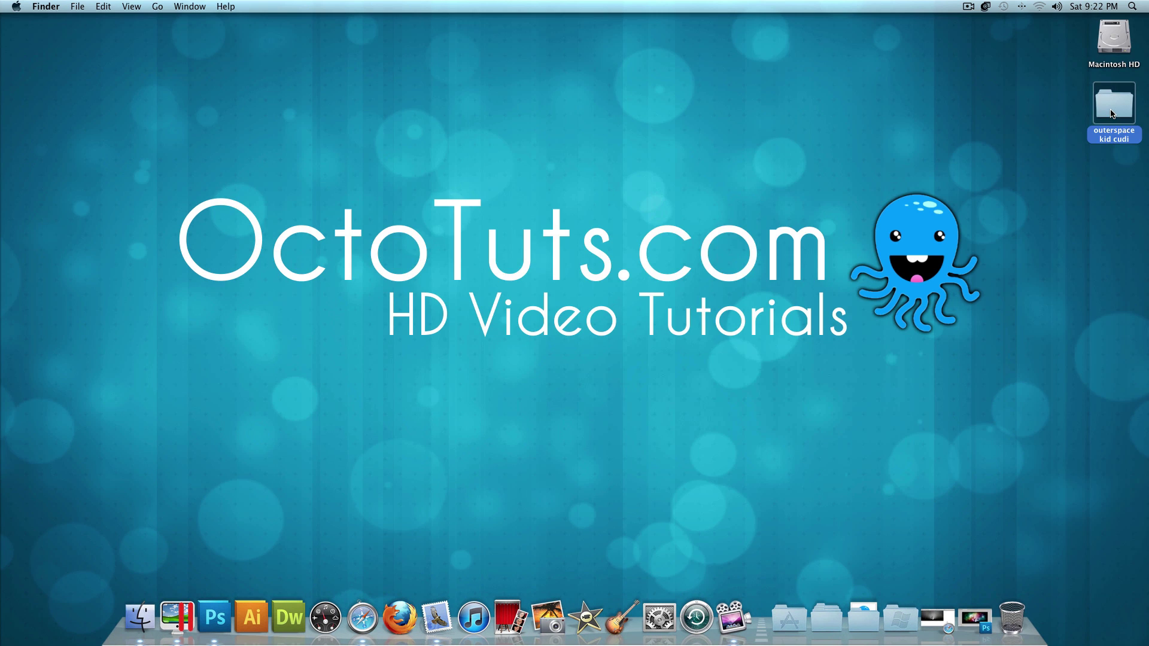
double_click(1111, 113)
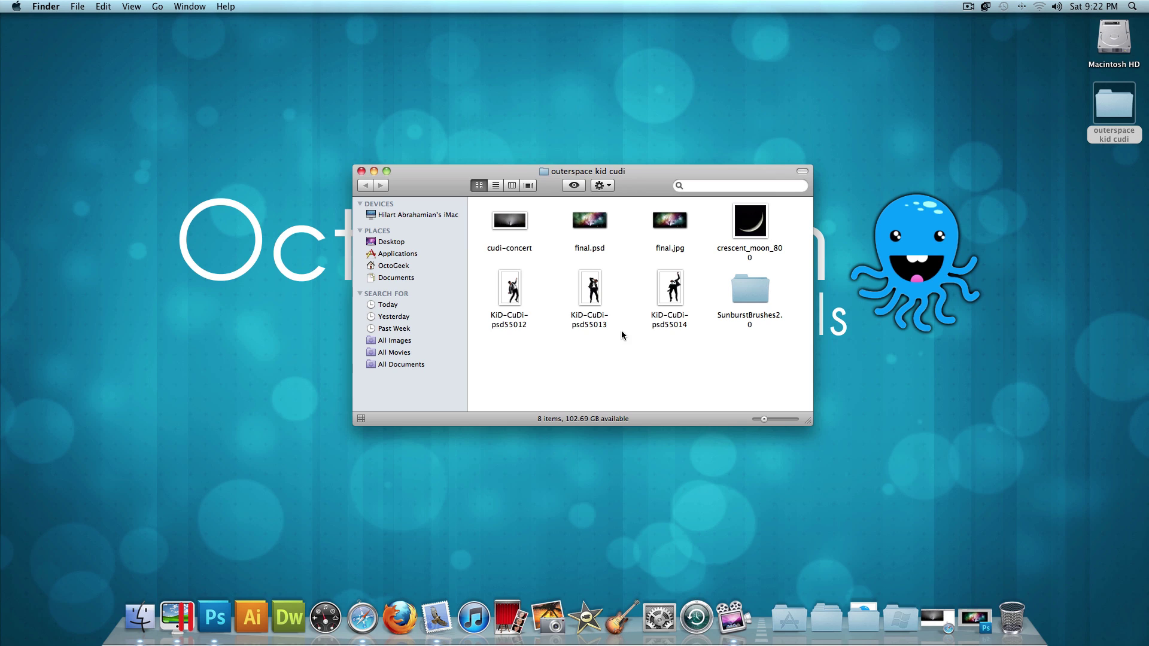
click(512, 224)
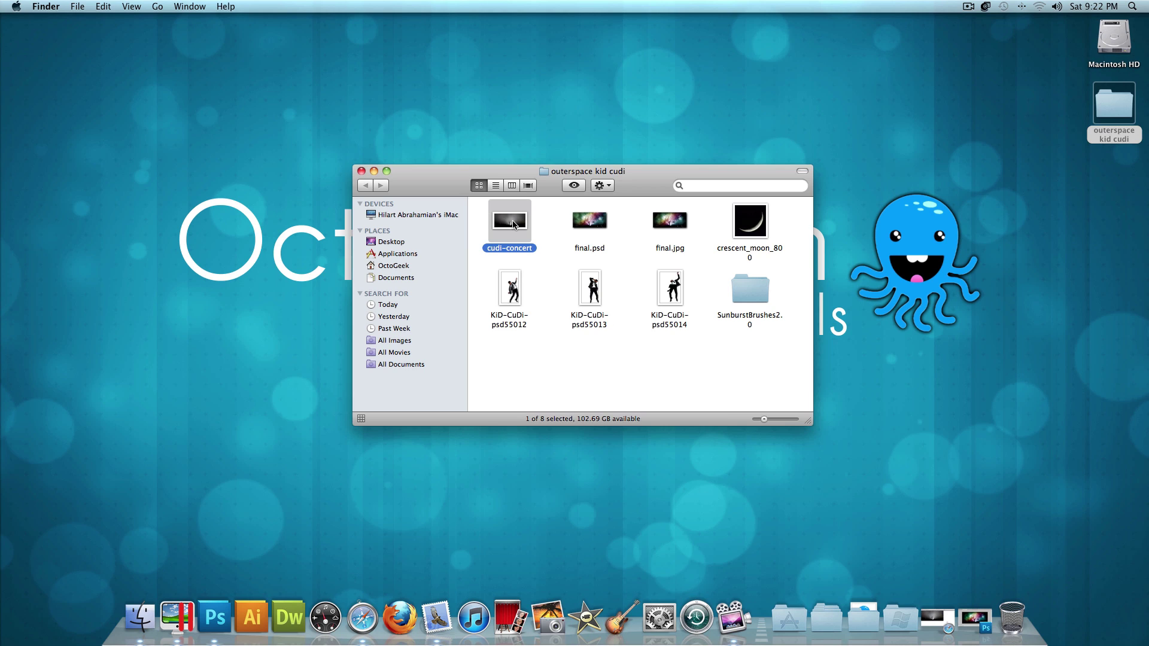
click(598, 226)
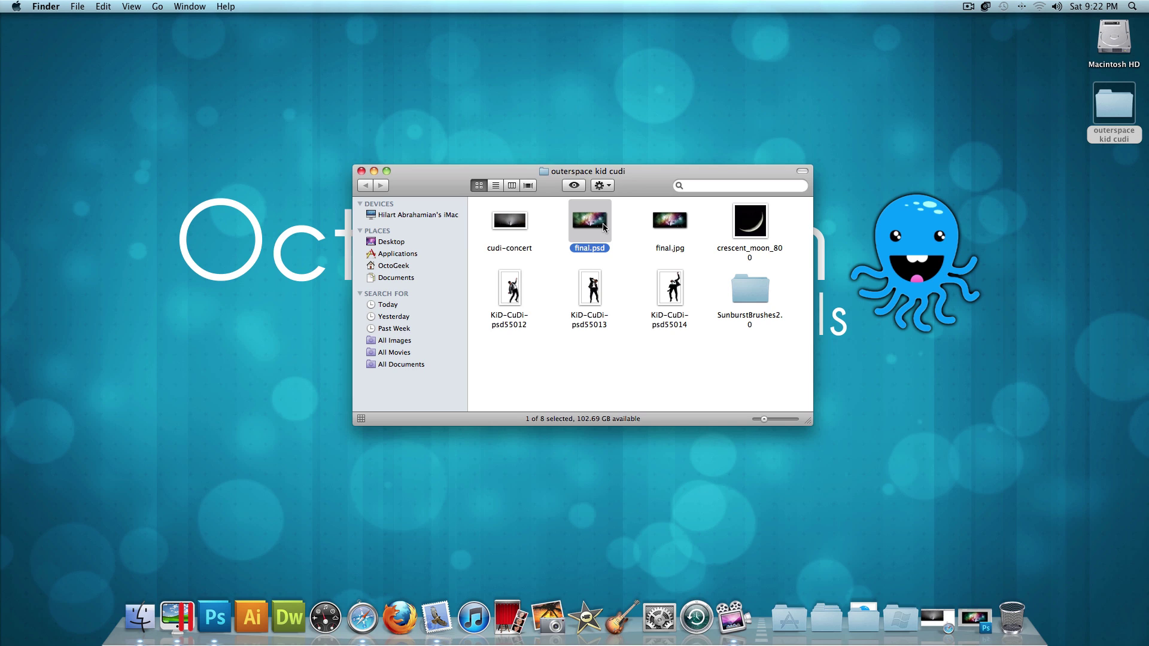
click(682, 227)
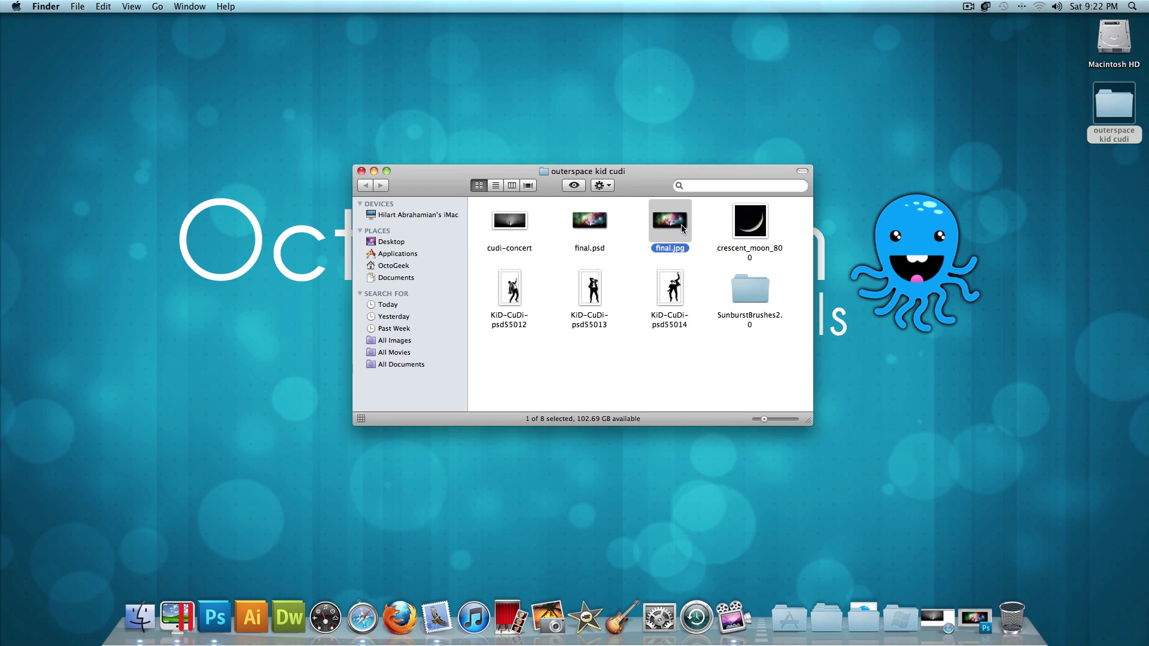
click(754, 234)
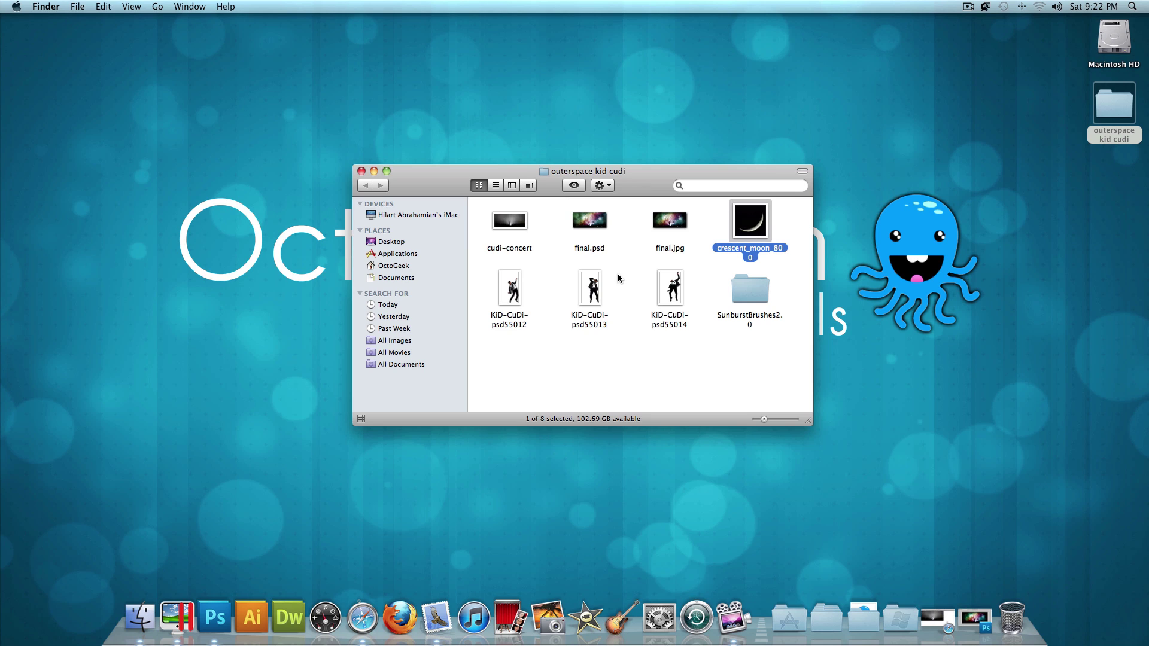
click(496, 305)
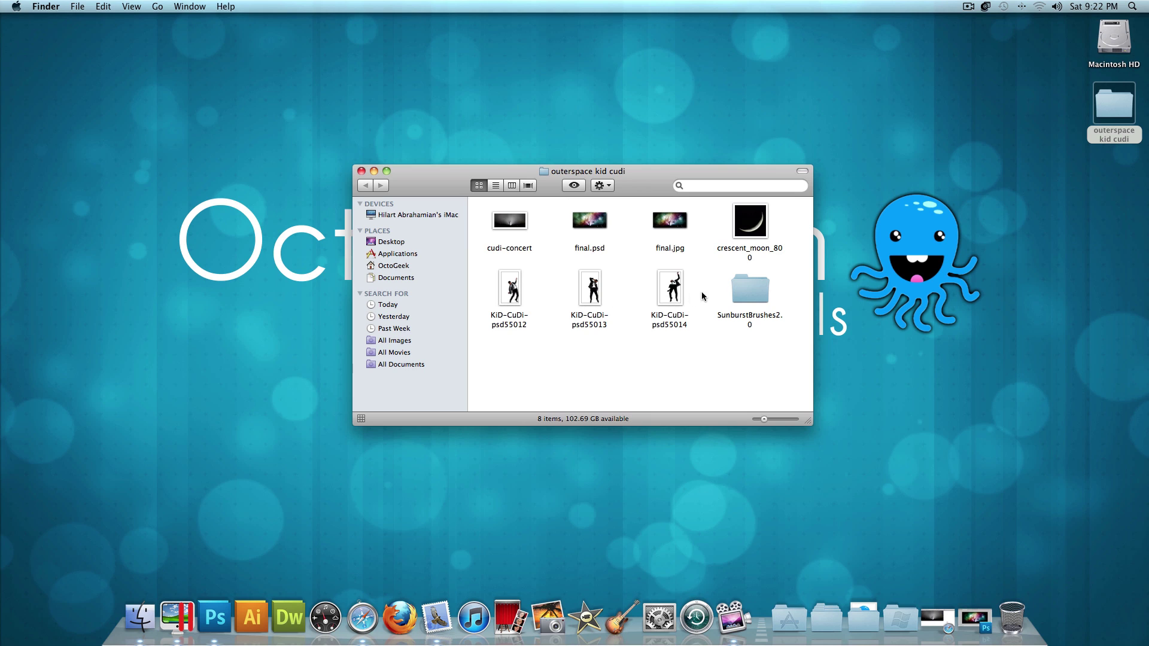
click(748, 293)
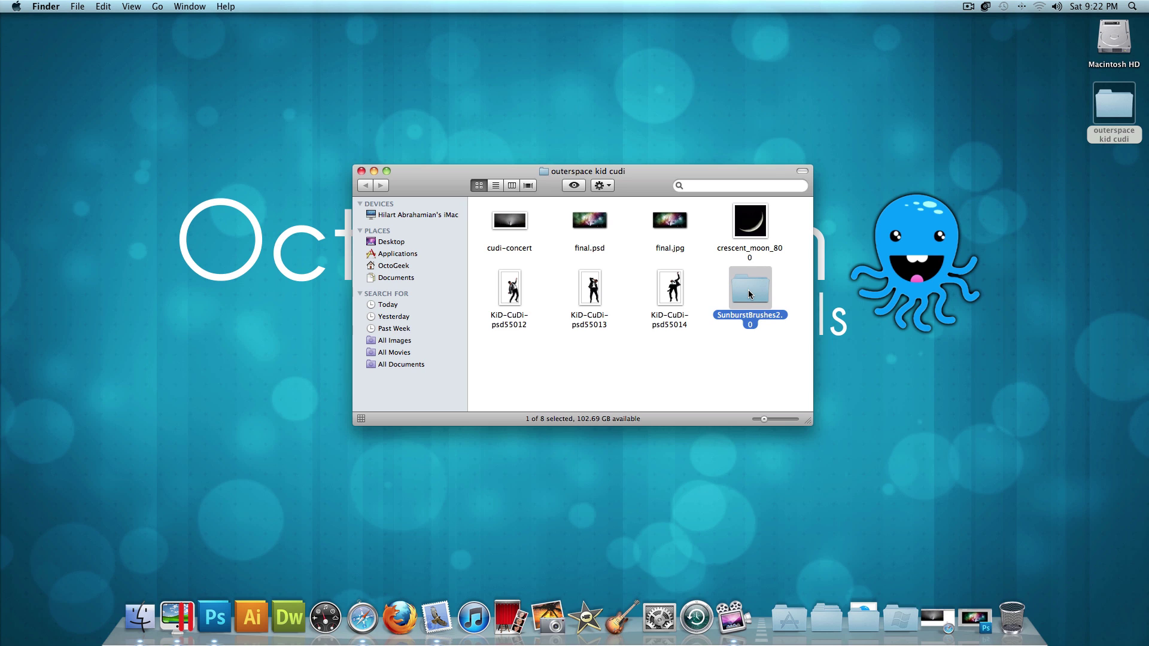
click(361, 171)
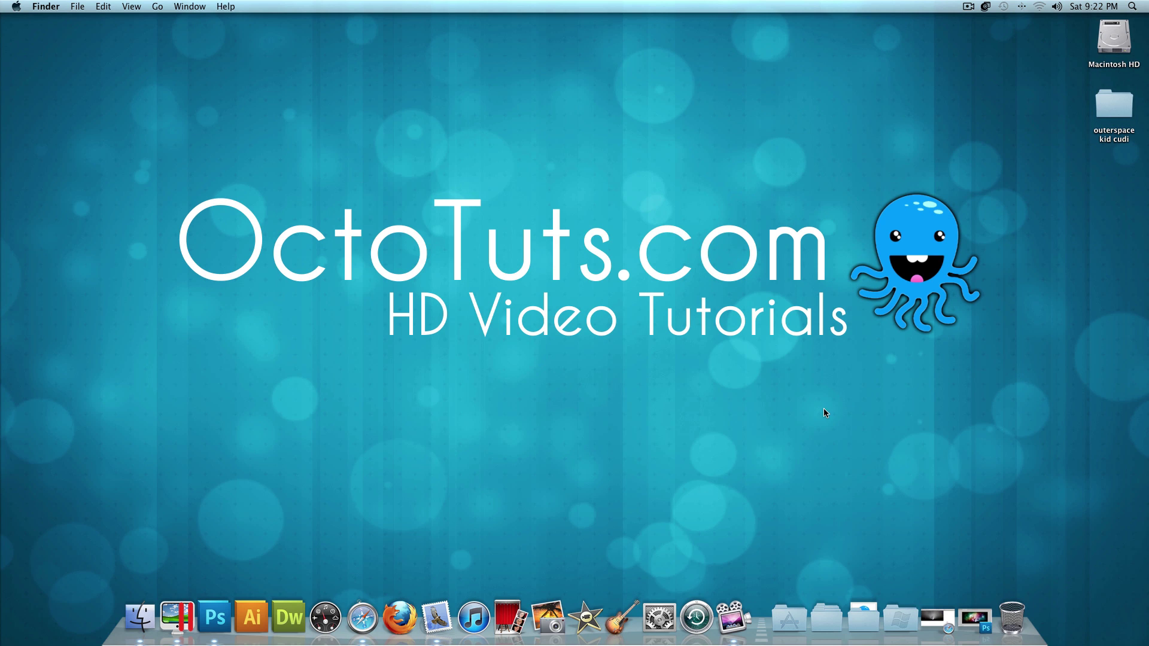
Switch to Safari and review the source pages for the concert photo, KiD CuDi PSDs, crescent moon and Sunburst Brushes 2.0
click(936, 610)
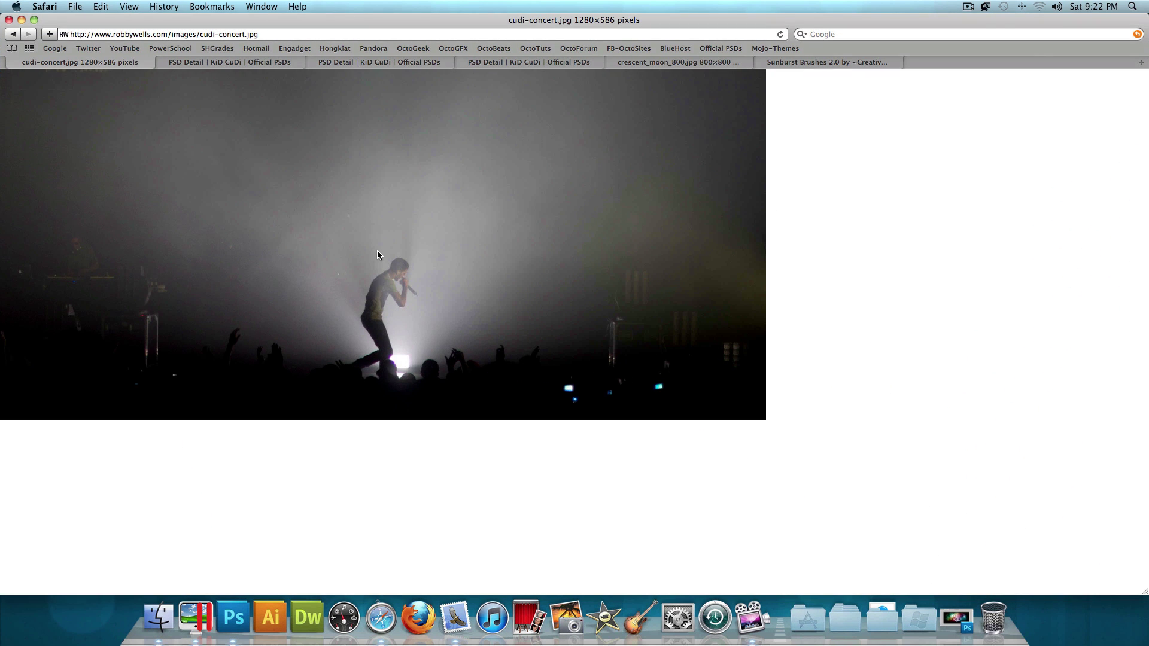
click(262, 65)
click(369, 60)
click(525, 61)
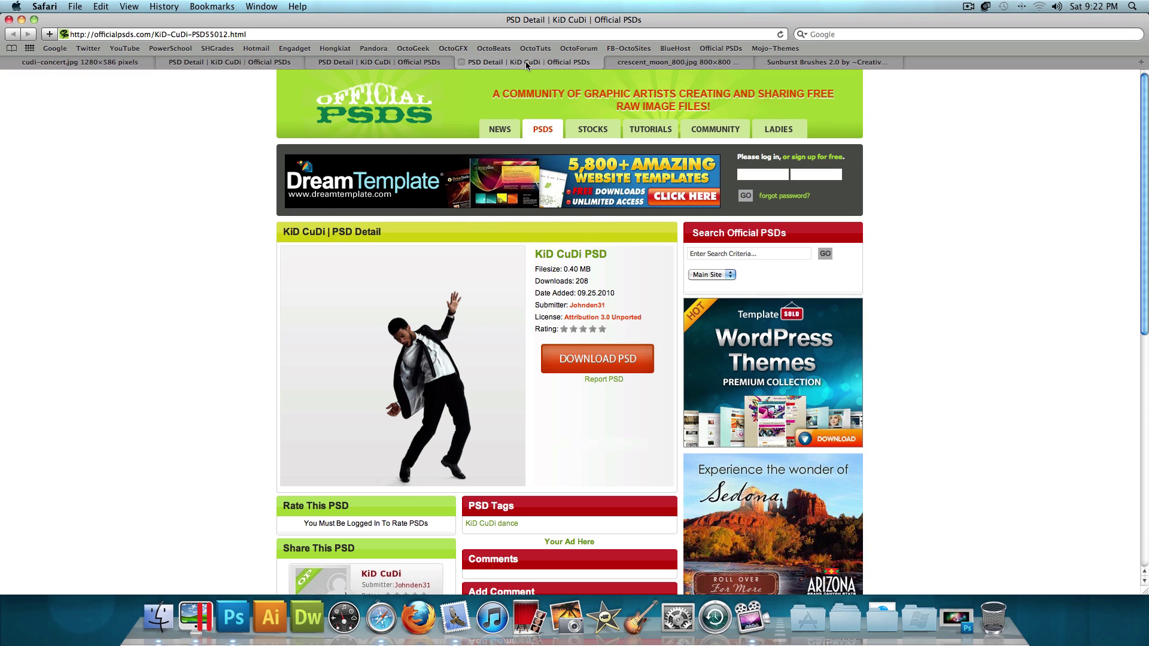
click(688, 62)
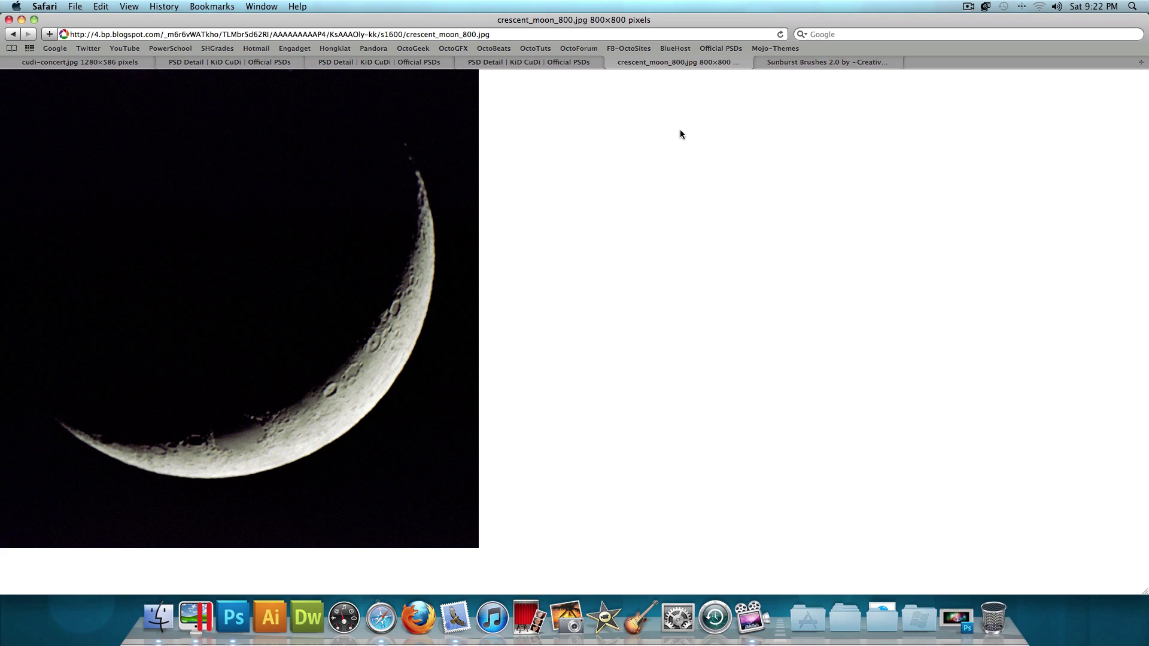
click(777, 62)
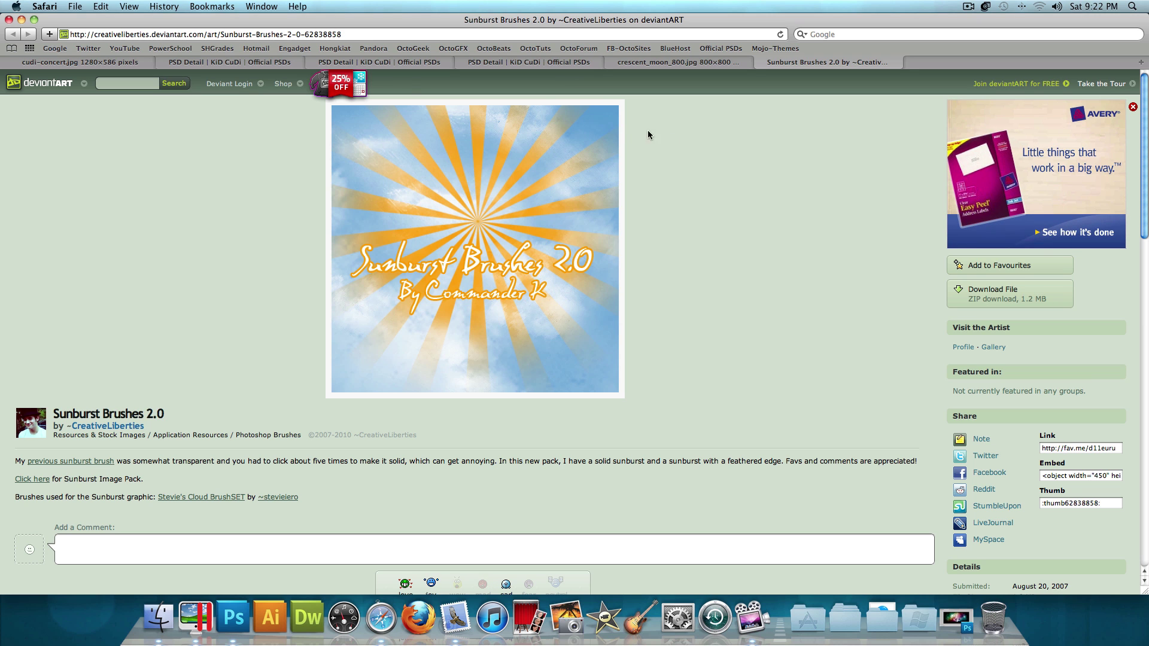
click(22, 20)
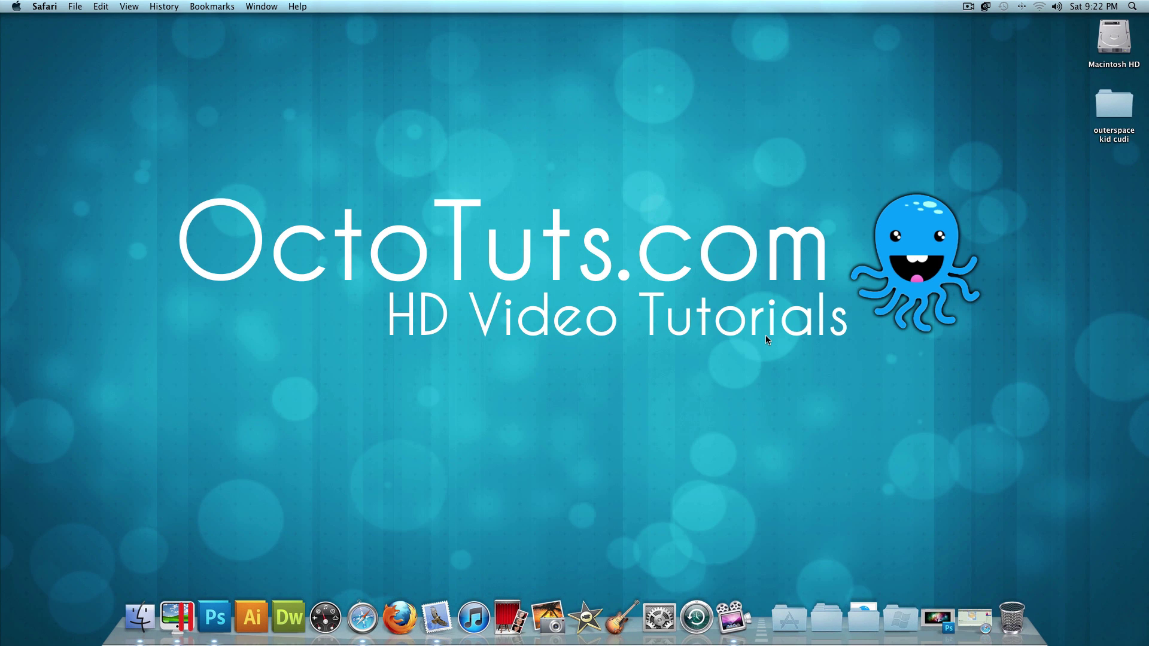
Switch to the cudi-concert.jpg document in Photoshop and add a new layer above the background
click(936, 616)
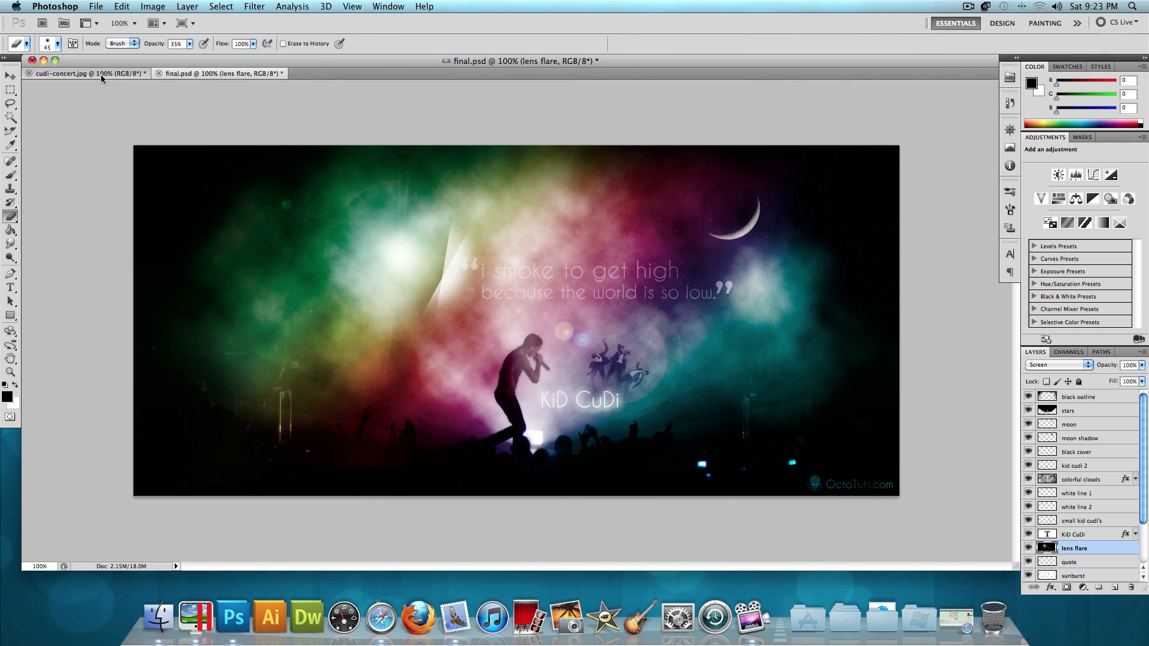
click(100, 74)
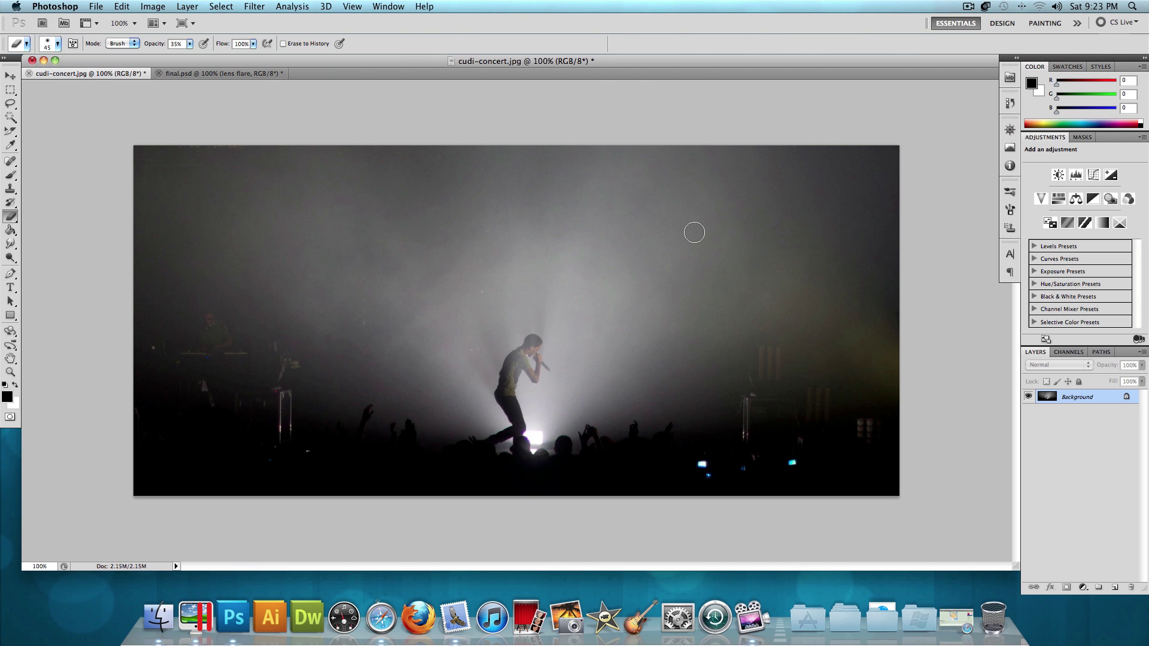
key(super+shift+n)
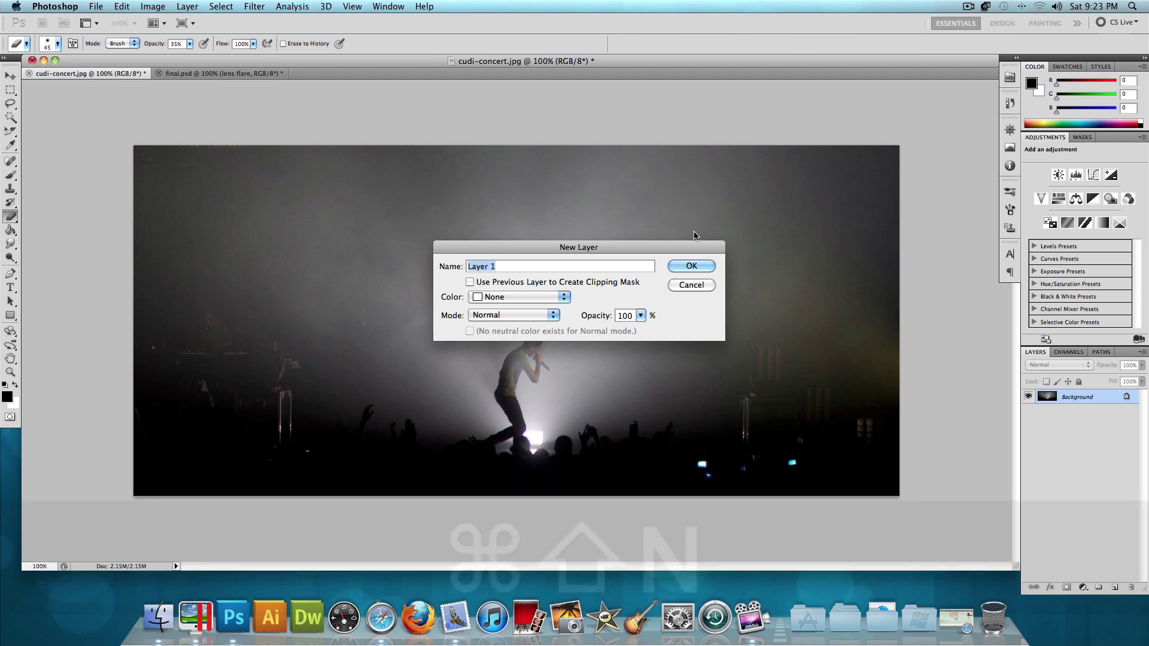
click(692, 265)
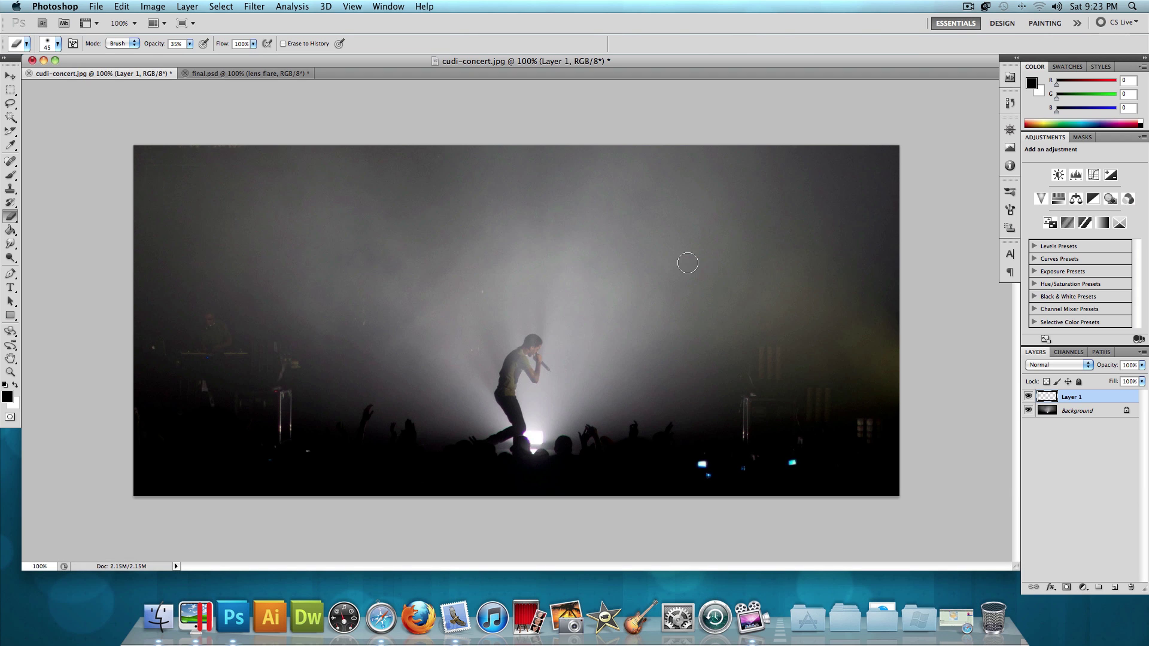
Render Clouds on the new layer and set the layer's blend mode to Overlay
click(255, 7)
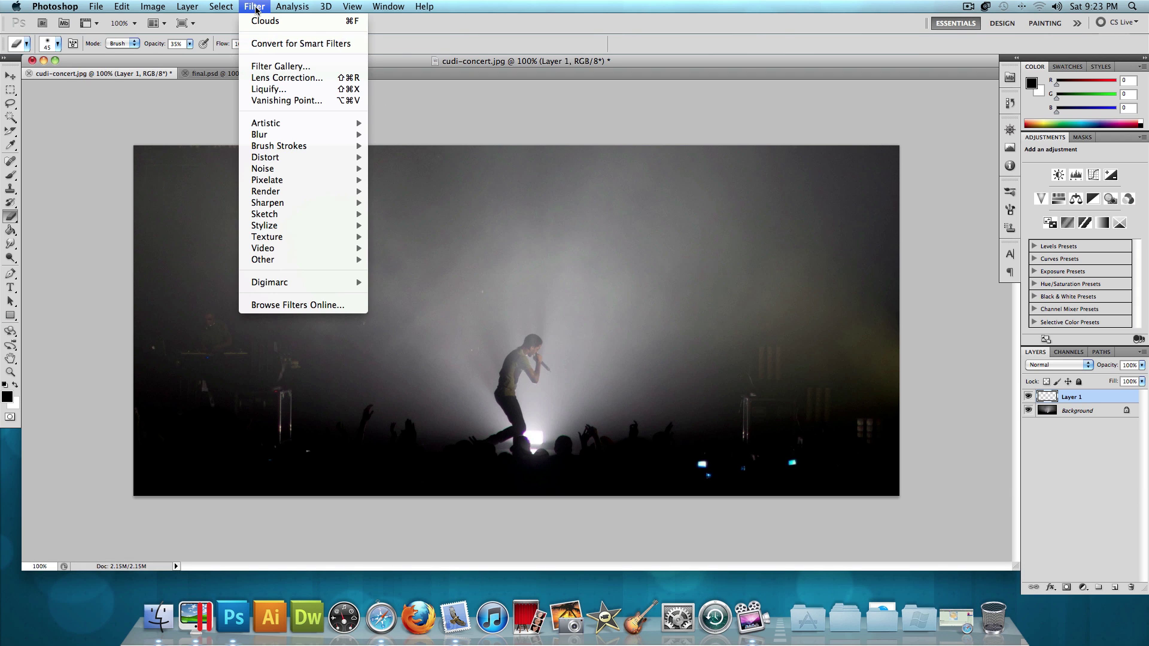
mouse_move(305, 192)
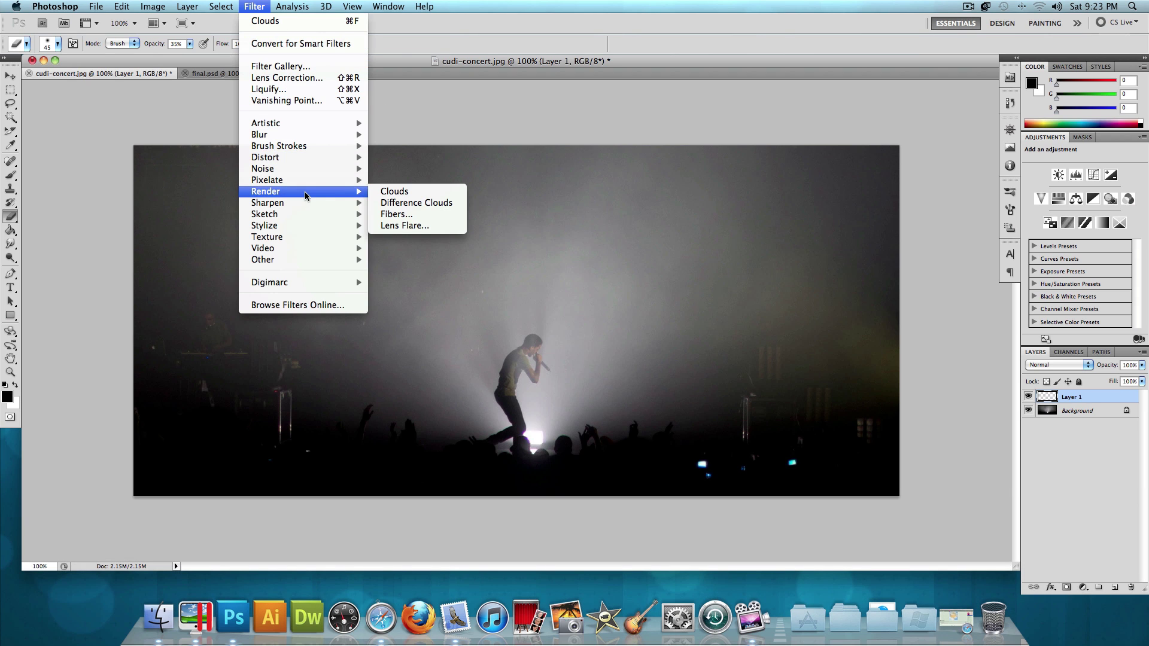
click(411, 190)
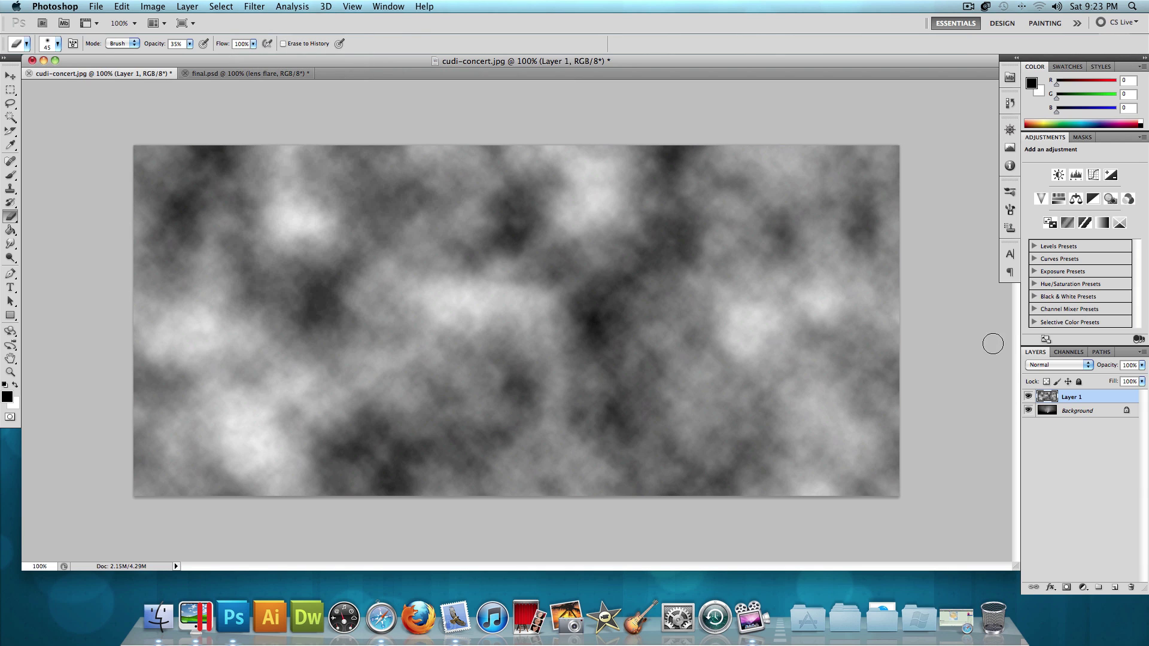
click(1035, 365)
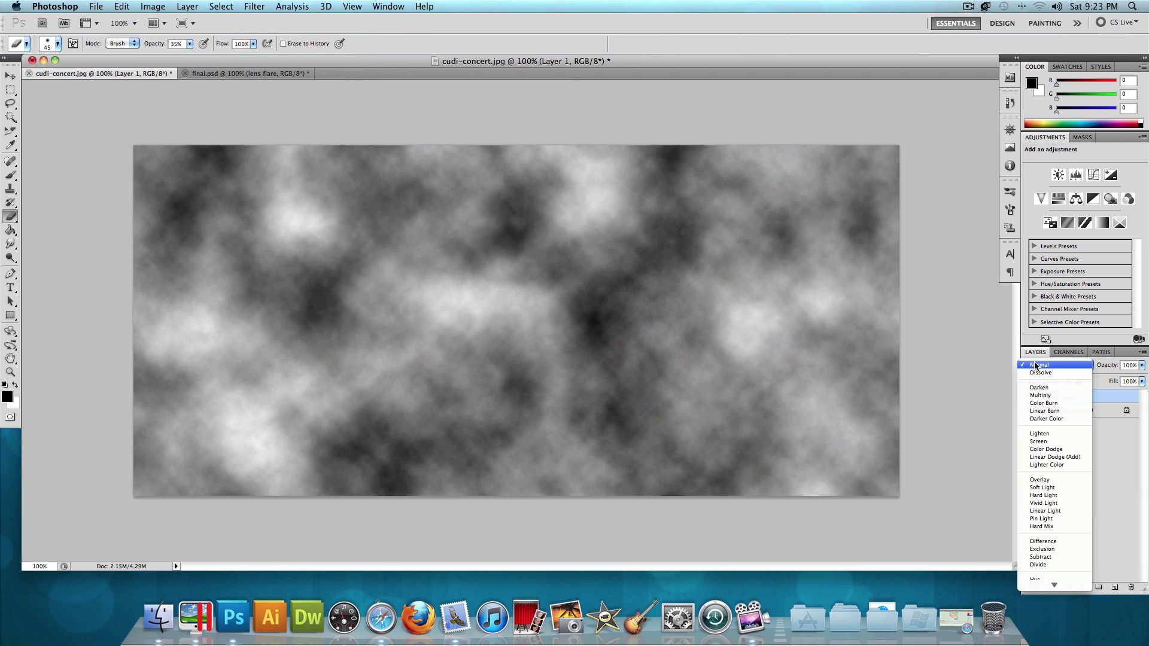
click(1072, 478)
Add a Gradient Overlay effect to the clouds layer with the effect's blend mode set to Overlay
double_click(1095, 397)
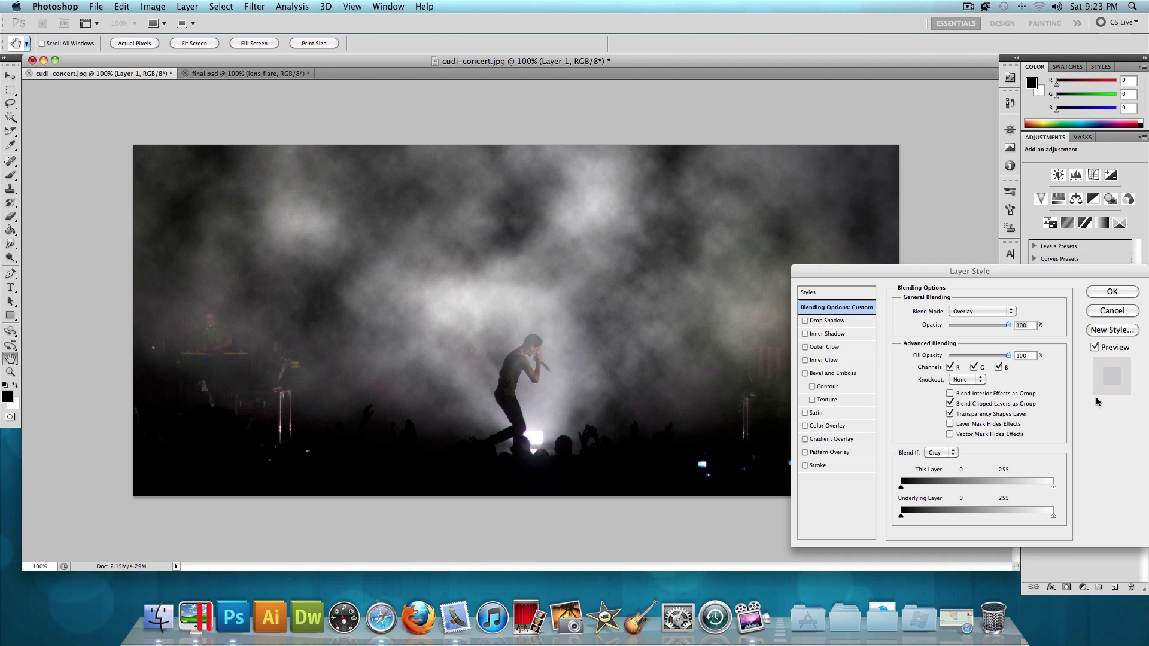
click(833, 440)
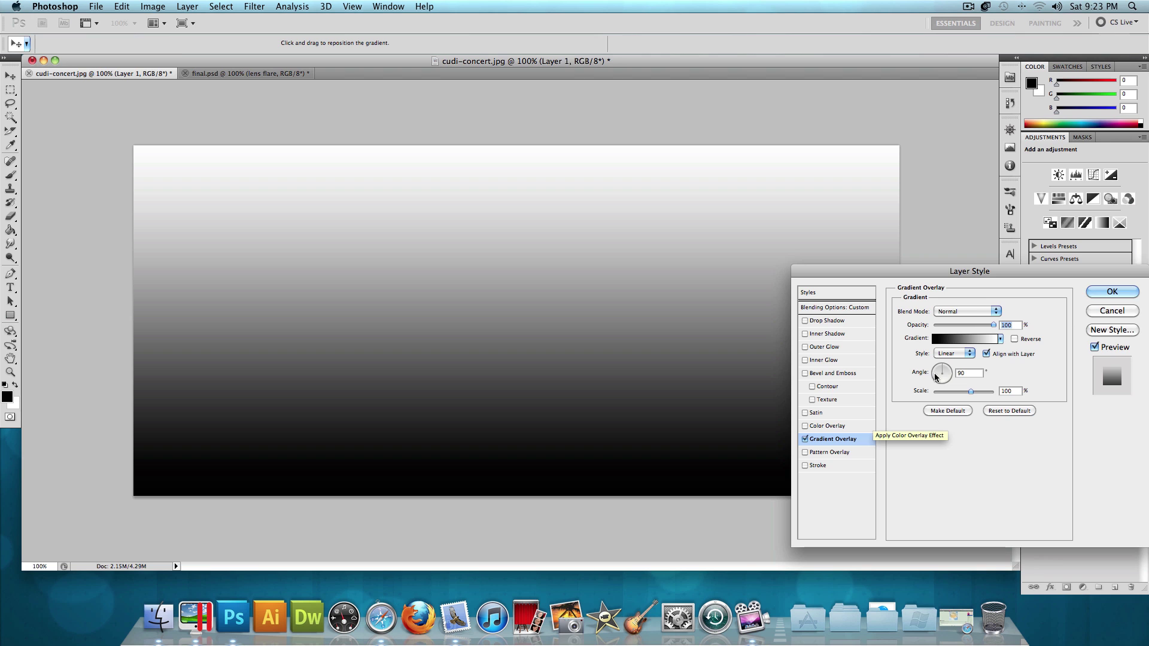
click(972, 311)
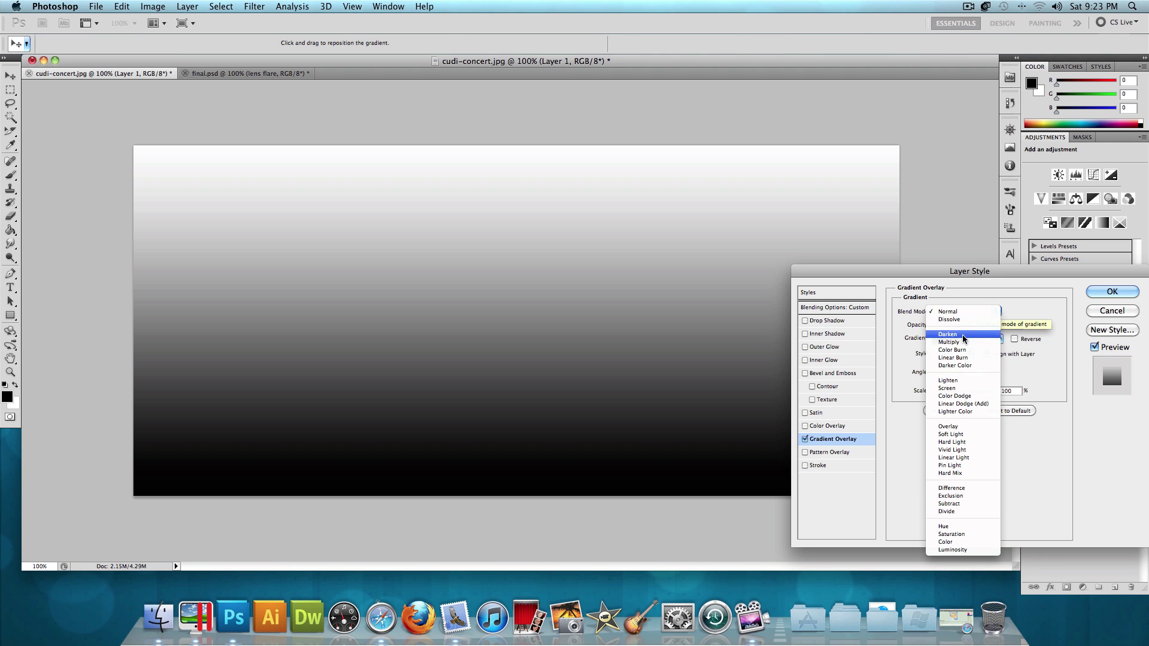
click(951, 430)
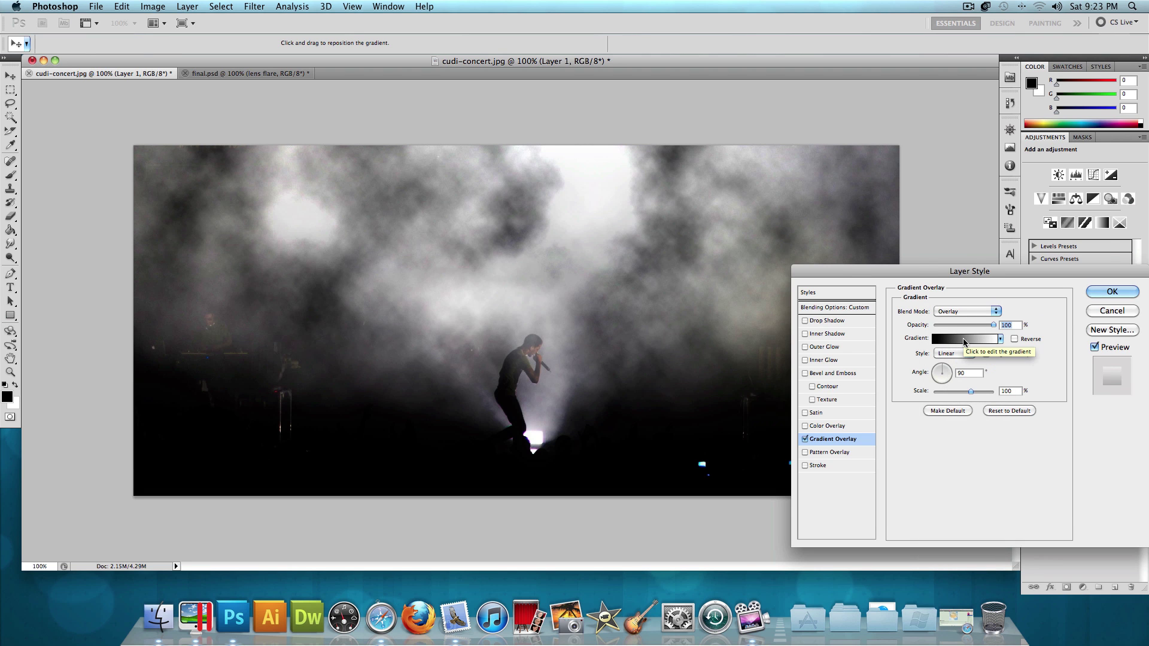
Apply the Dark Spectrum gradient preset to the clouds layer's Gradient Overlay
click(963, 339)
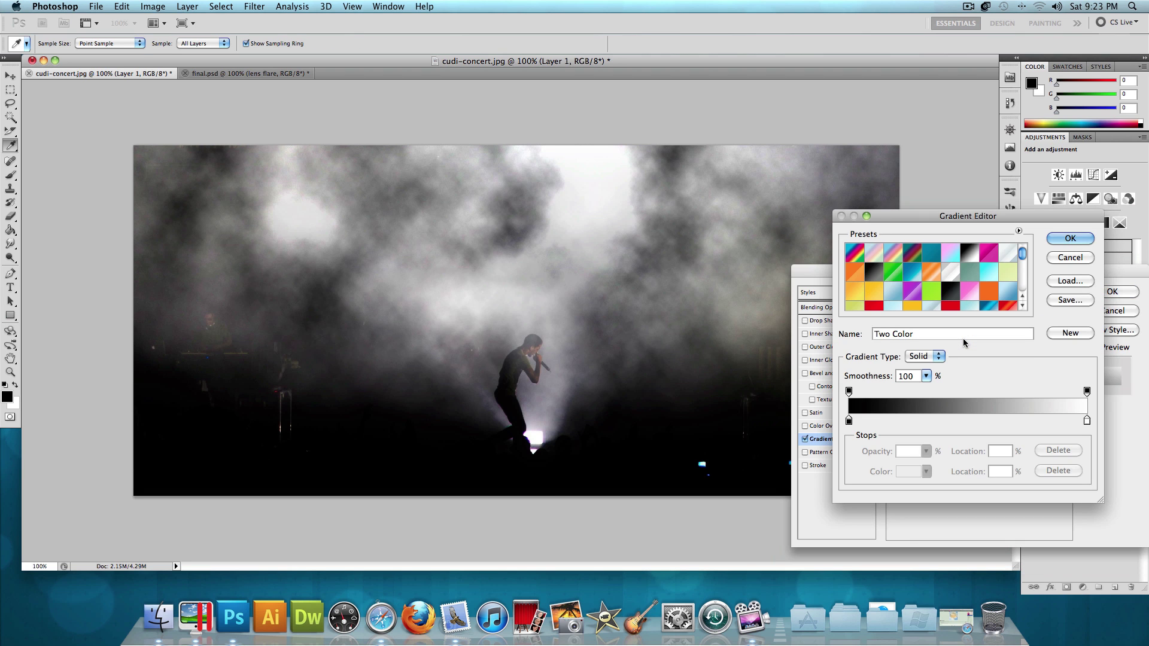
click(914, 257)
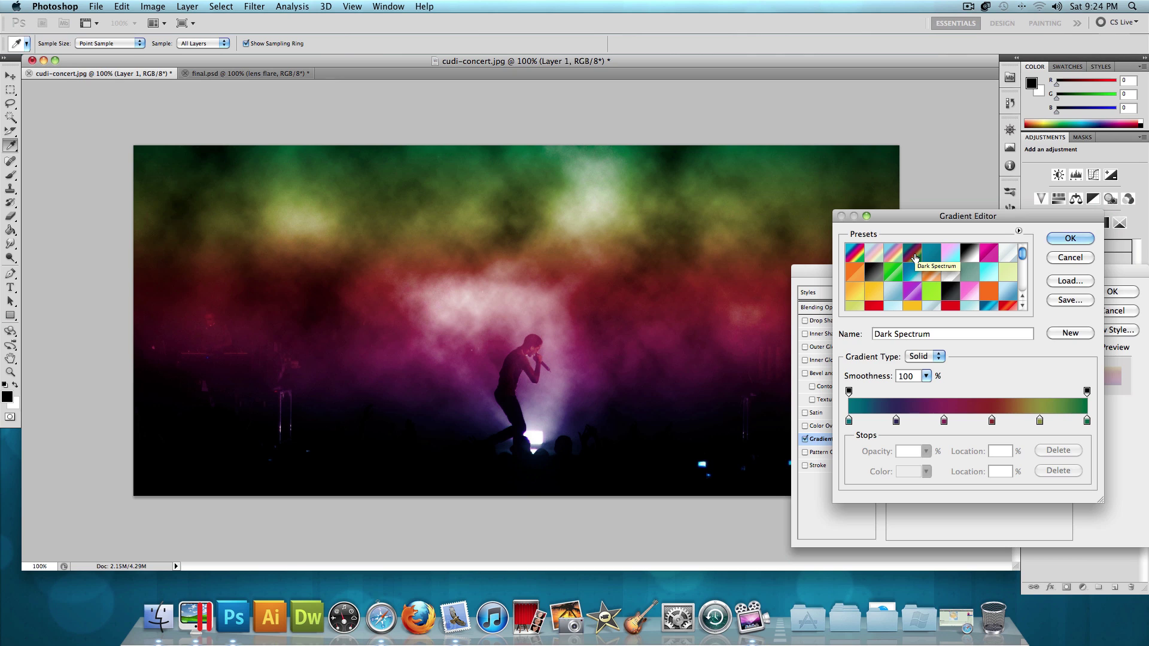
click(1018, 231)
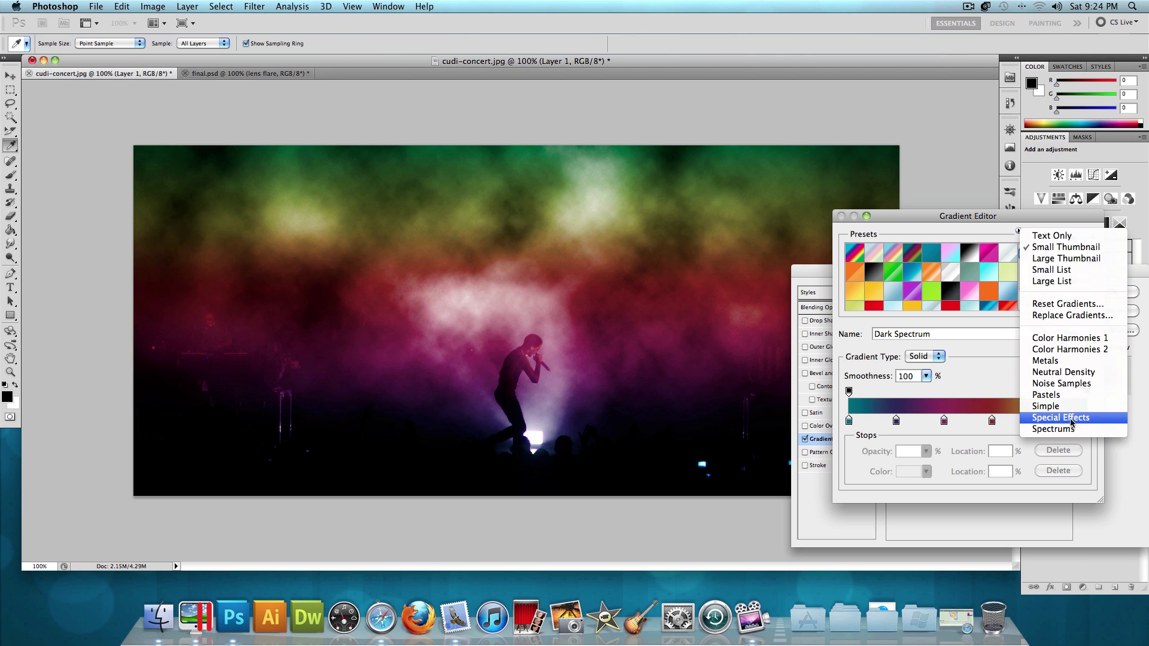
click(915, 261)
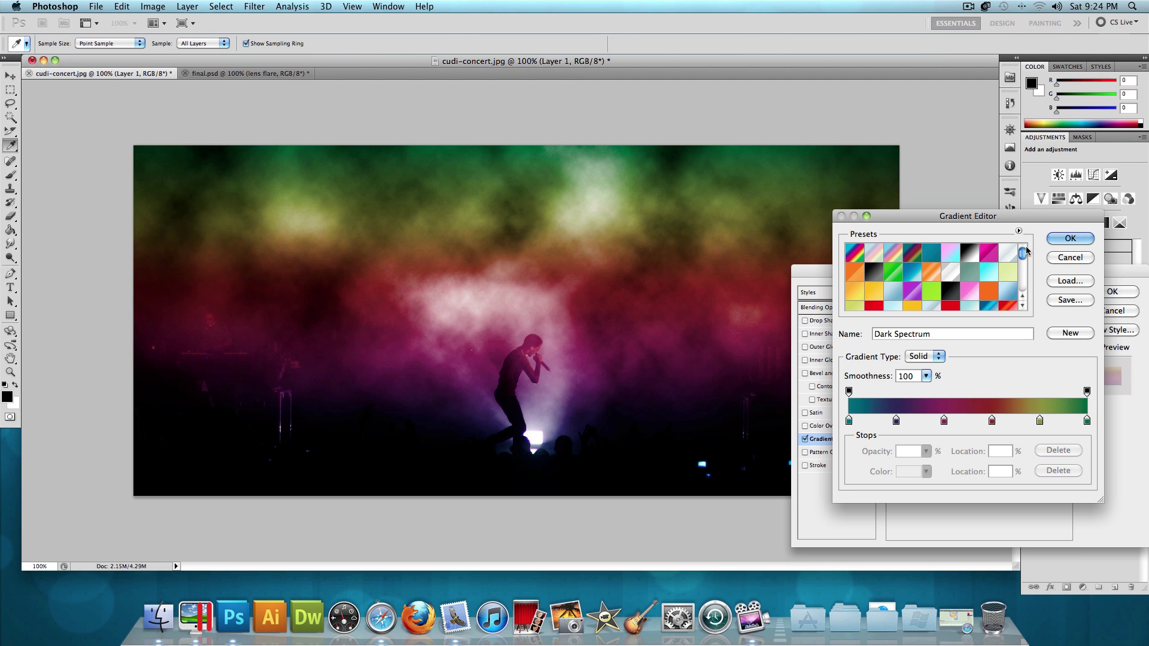
click(1060, 241)
Set the Gradient Overlay's angle to 130° and its scale to 66%
click(956, 373)
text(130)
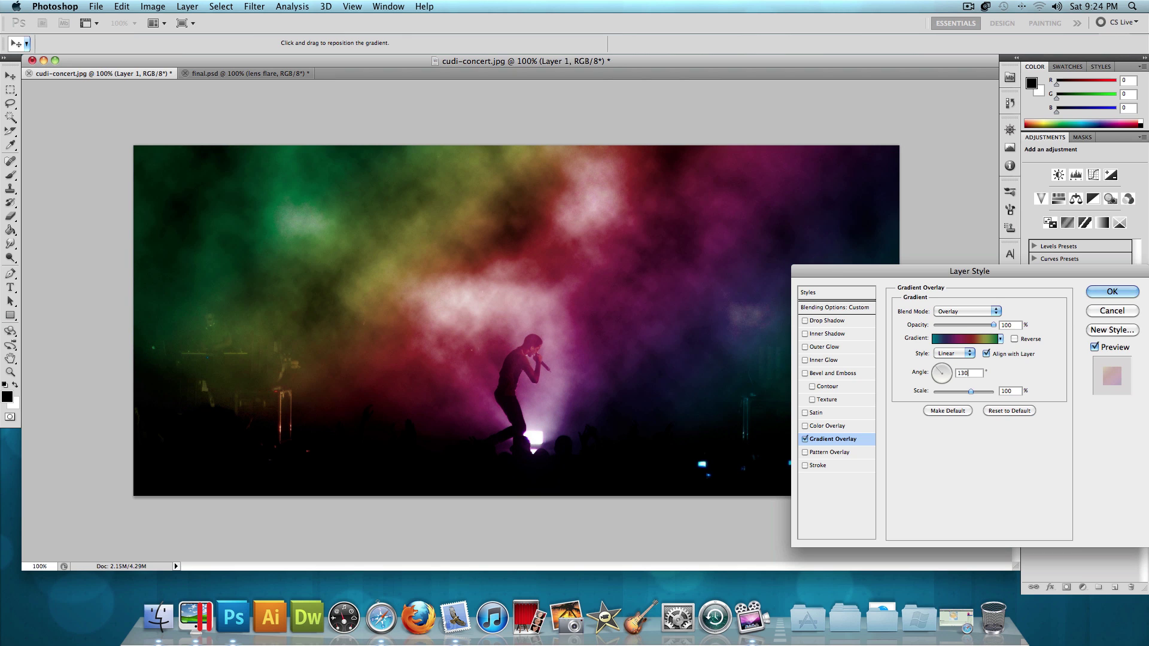
click(1014, 392)
text(150)
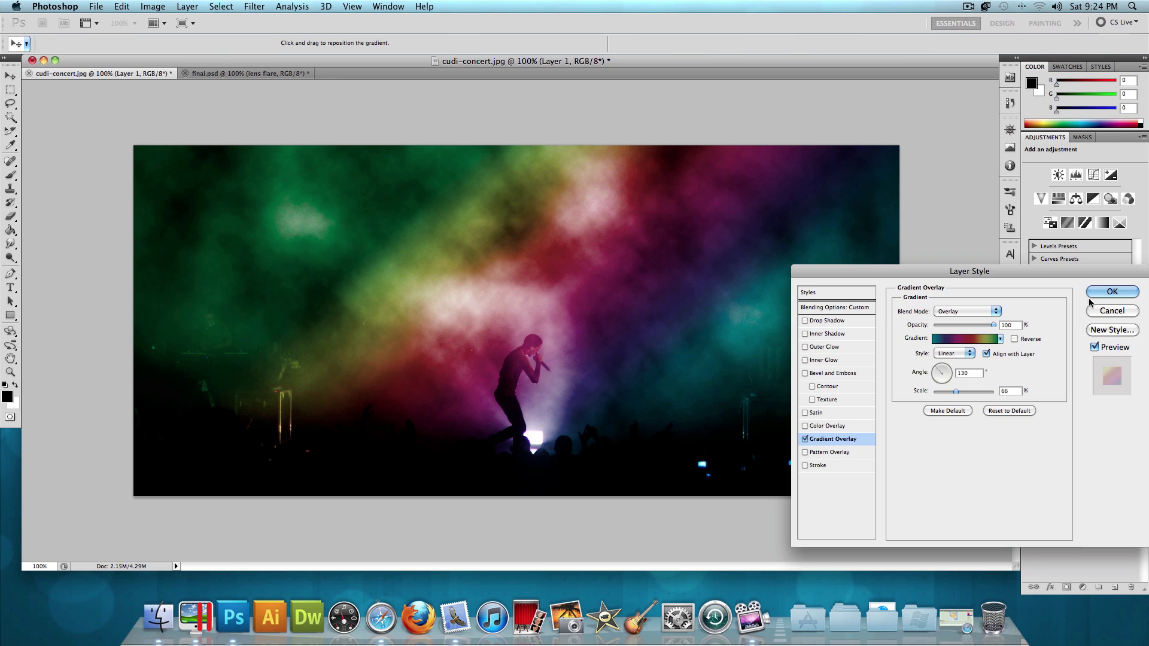
Apply the layer style and erase the clouds over the singer with a soft 45 px eraser at 35% opacity
click(1099, 293)
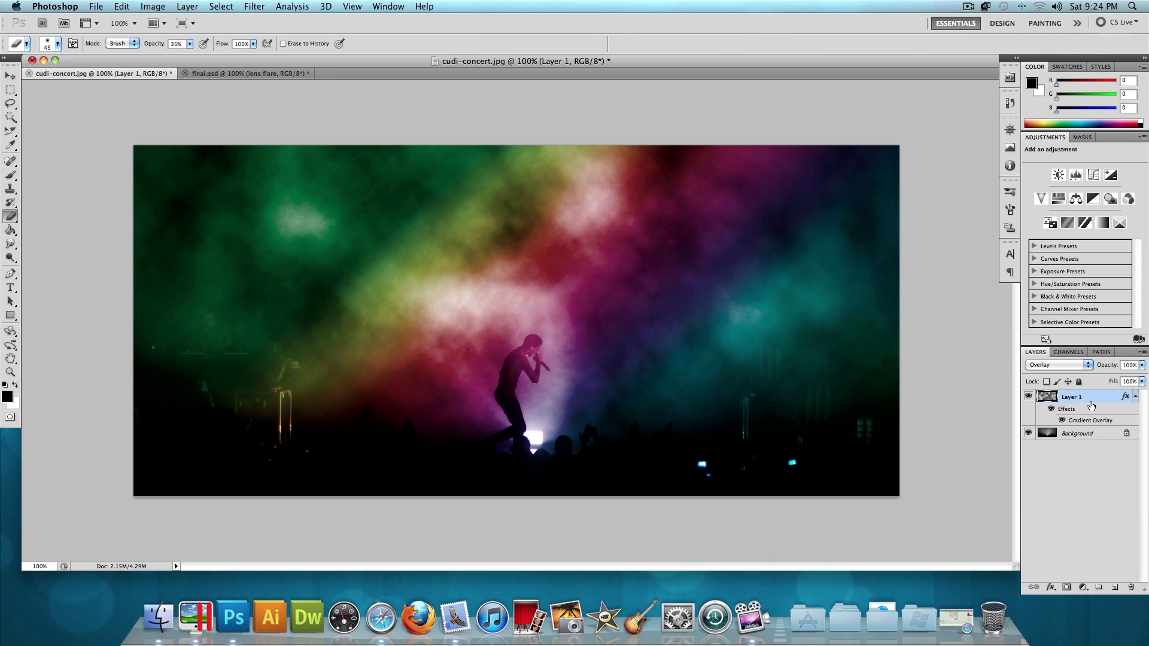
click(12, 217)
right_click(543, 367)
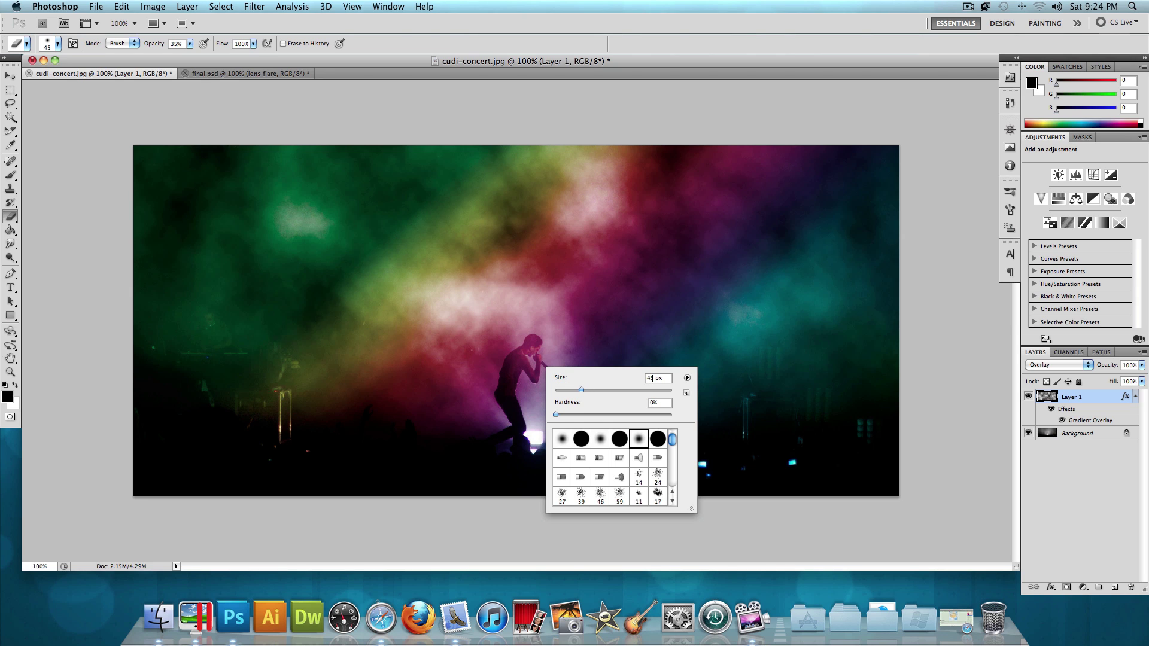
click(175, 44)
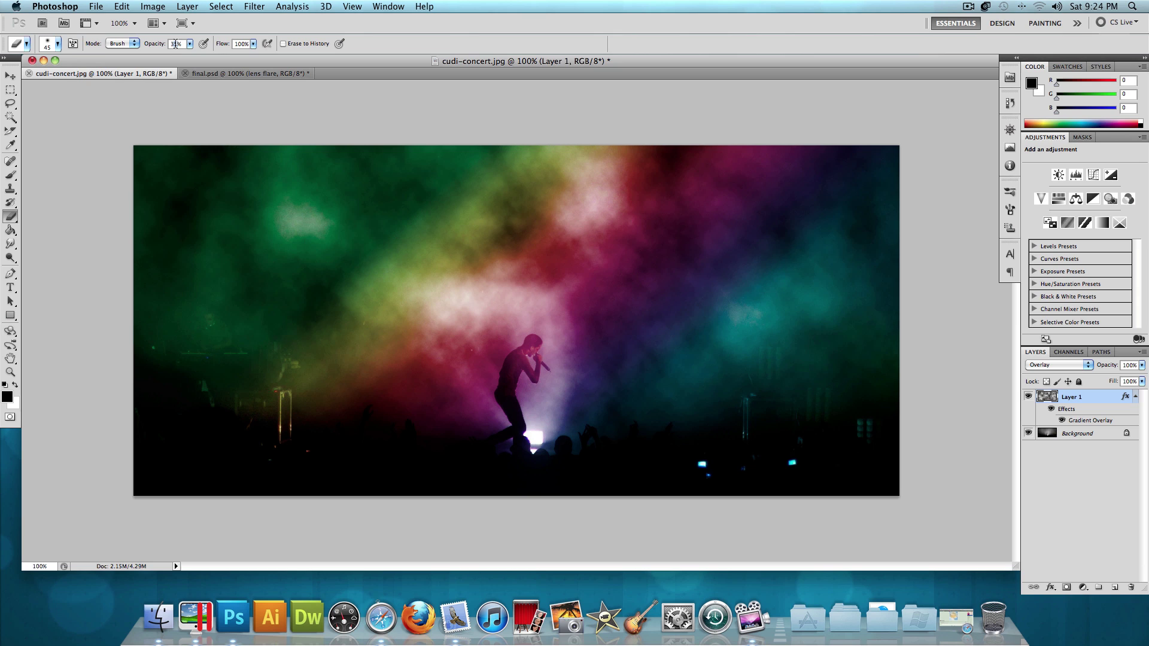
mouse_move(539, 378)
mouse_down()
mouse_move(506, 389)
mouse_move(512, 441)
mouse_move(521, 357)
mouse_move(534, 342)
mouse_move(535, 377)
mouse_move(539, 341)
mouse_up()
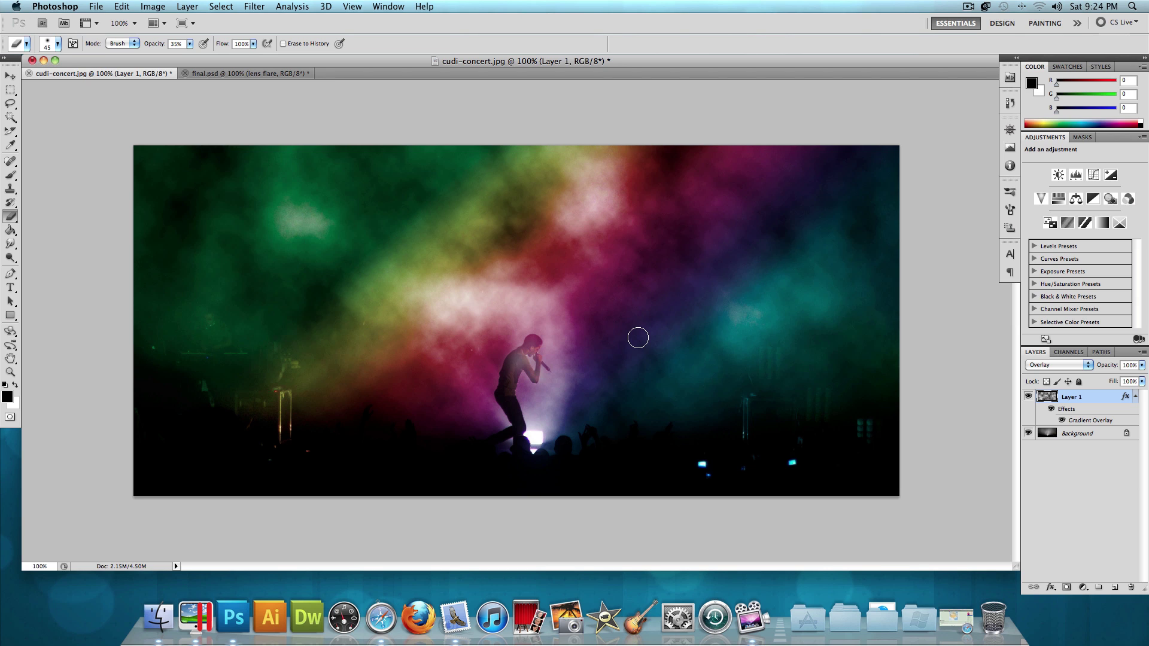
Add a new layer and darken the image's outer edges on it with a soft 300 px black brush
key(super+shift+n)
key(Return)
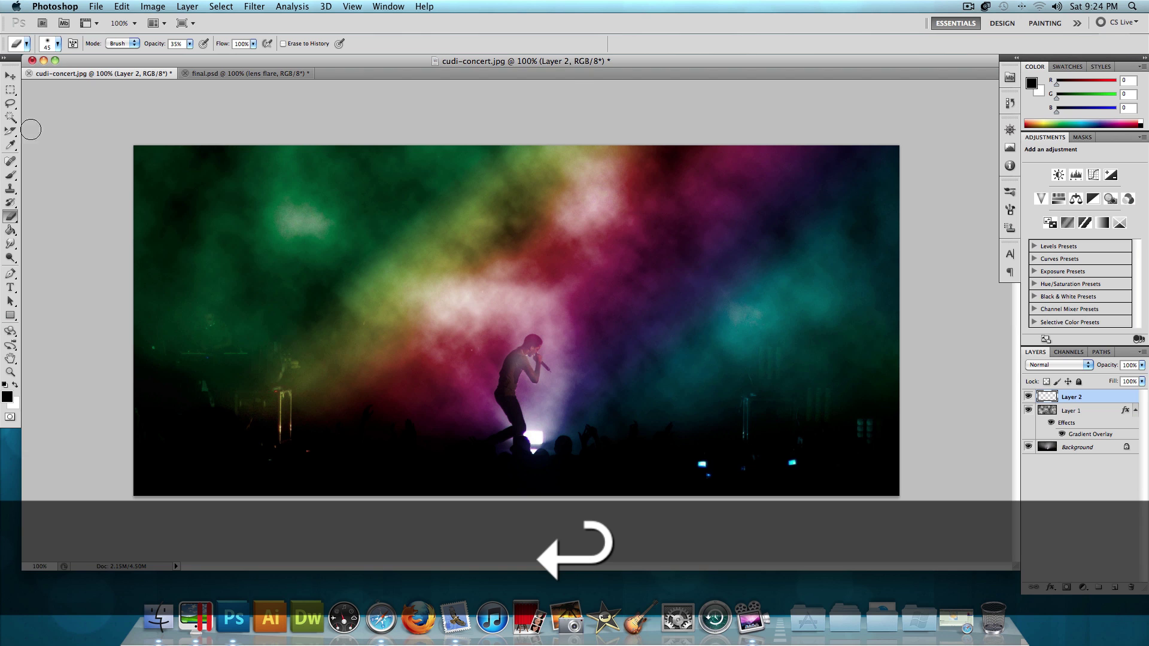
click(10, 175)
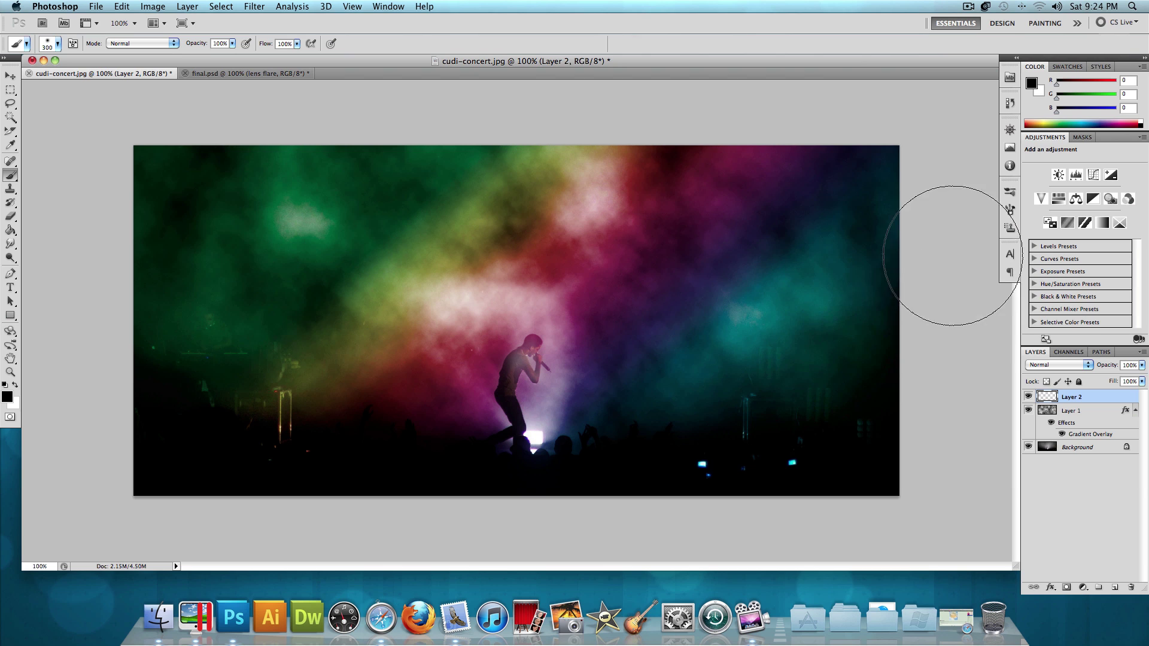
drag(952, 274, 918, 77)
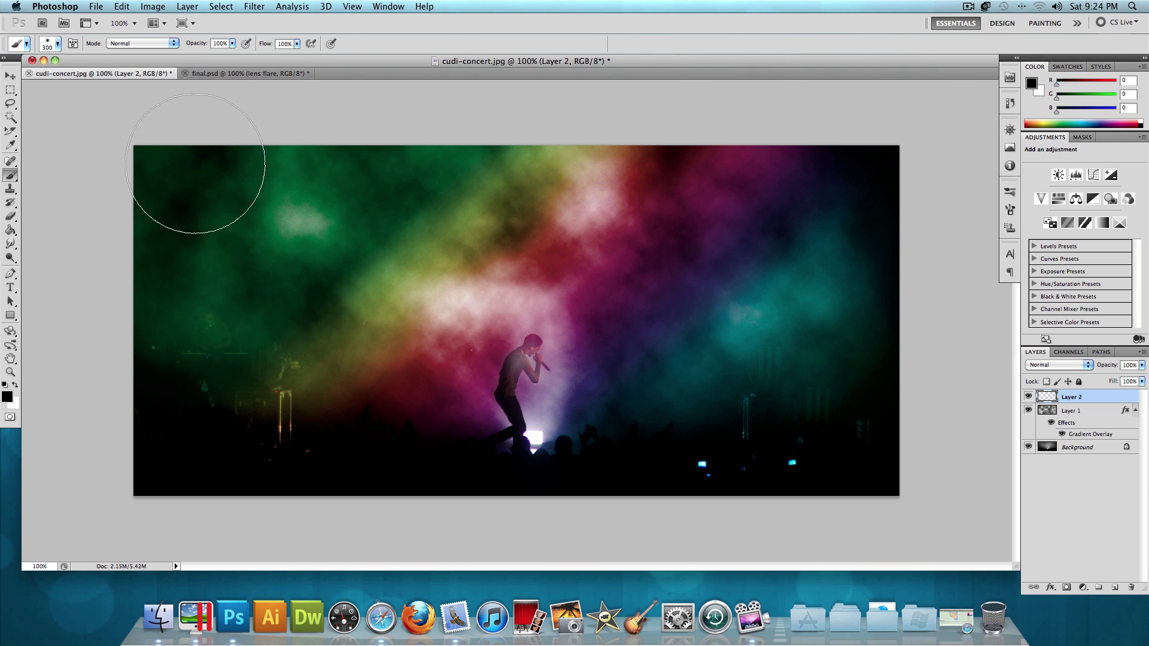
drag(174, 367, 195, 423)
mouse_move(169, 446)
mouse_down()
mouse_move(123, 374)
mouse_move(102, 282)
mouse_move(109, 237)
mouse_move(189, 98)
mouse_move(337, 82)
mouse_move(810, 90)
mouse_up()
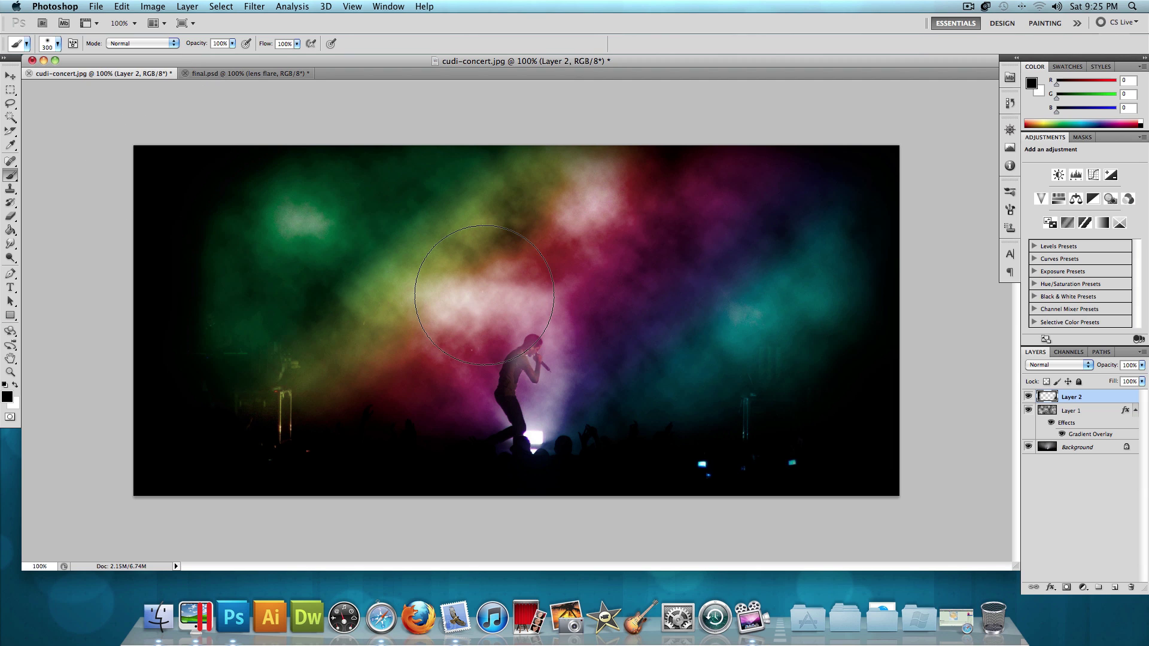
Add another new layer, fill it with black and set its blend mode to Screen
key(super+shift+n)
key(Return)
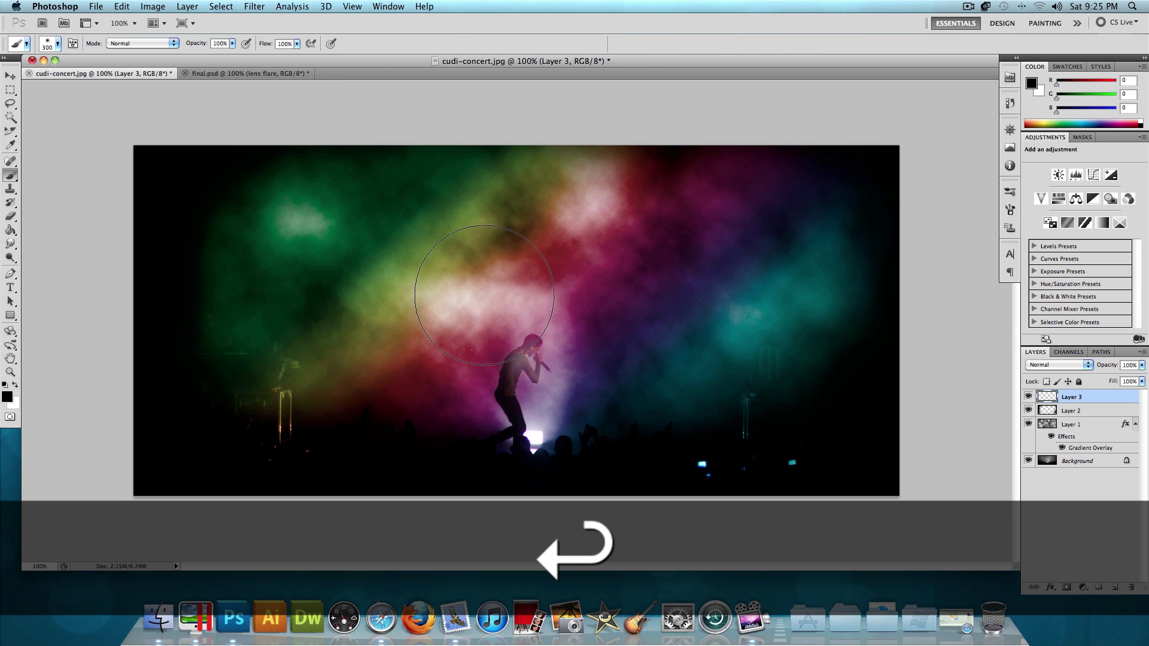
click(11, 231)
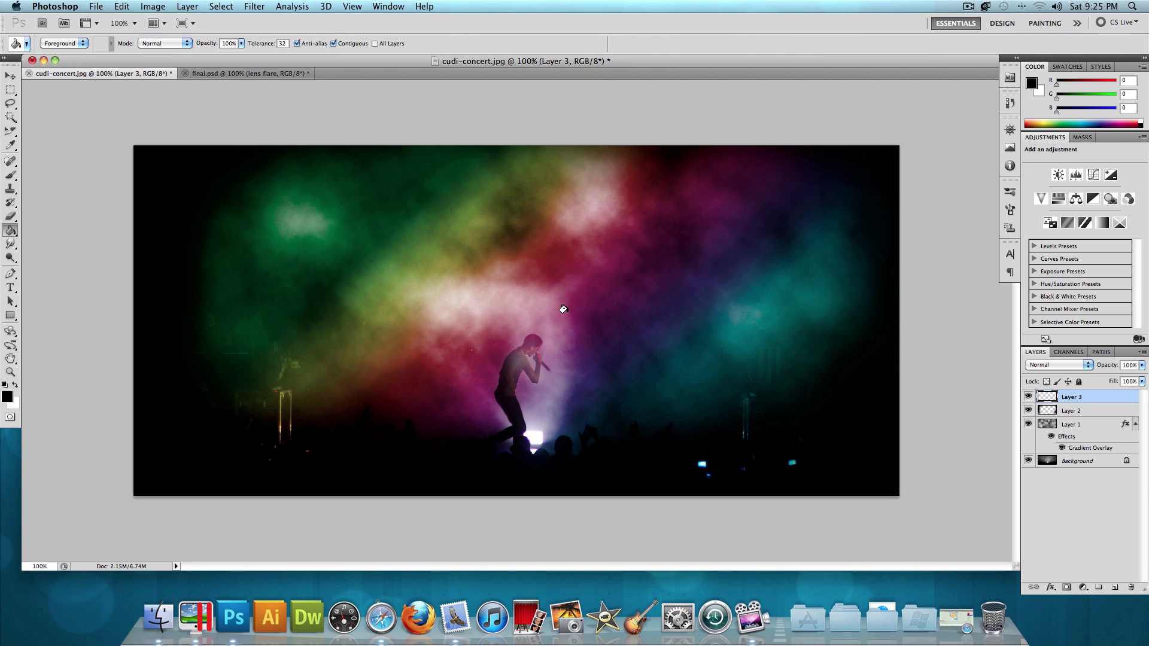
click(566, 309)
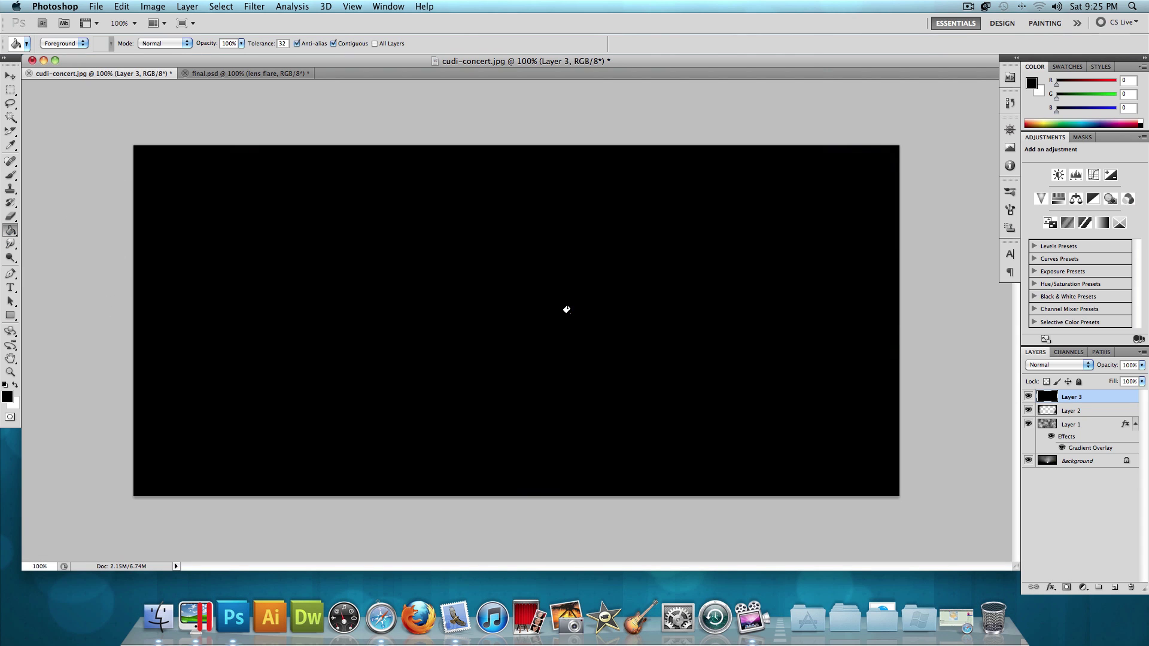
click(1062, 368)
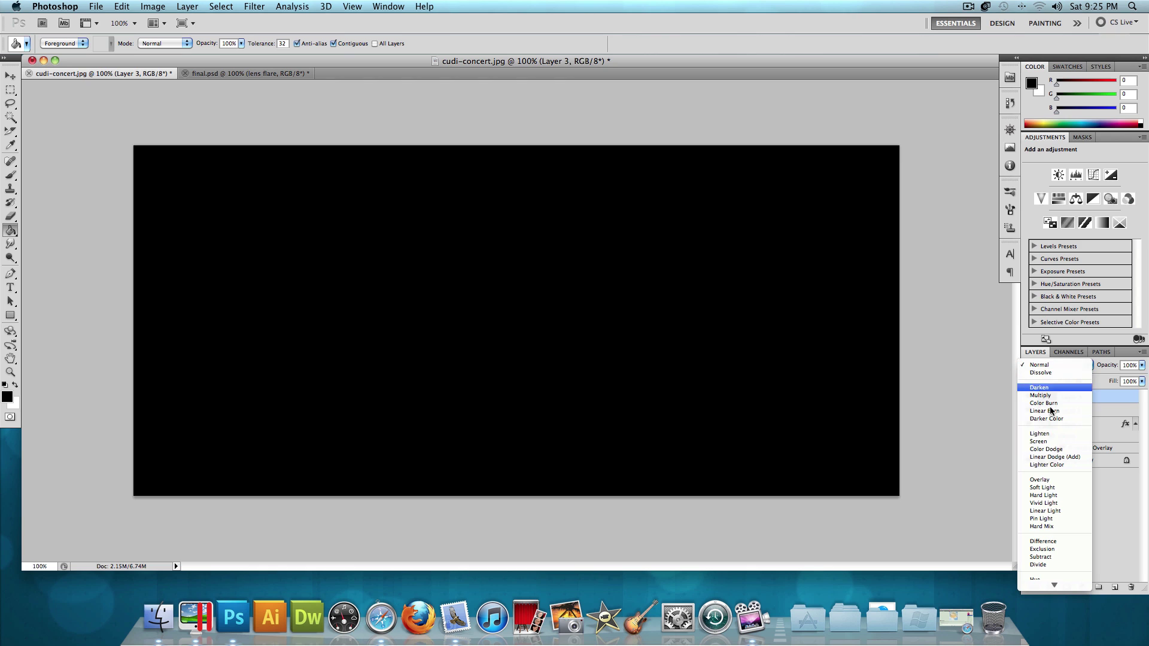
click(1038, 441)
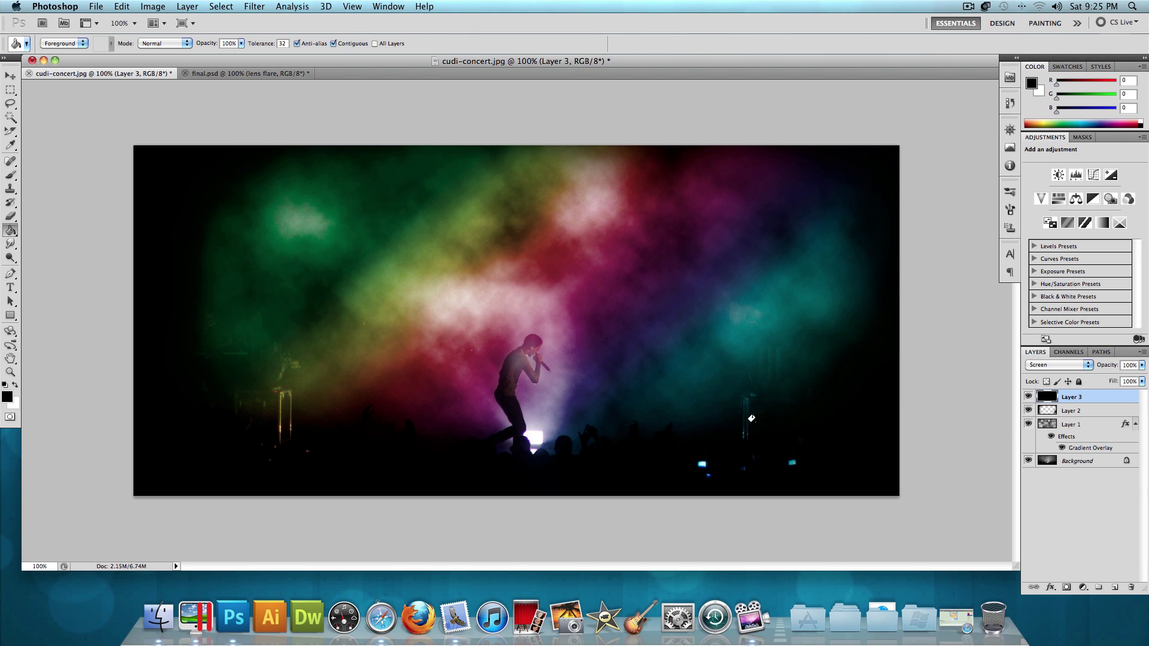
Add 10% Gaussian monochromatic noise to the black layer
click(253, 9)
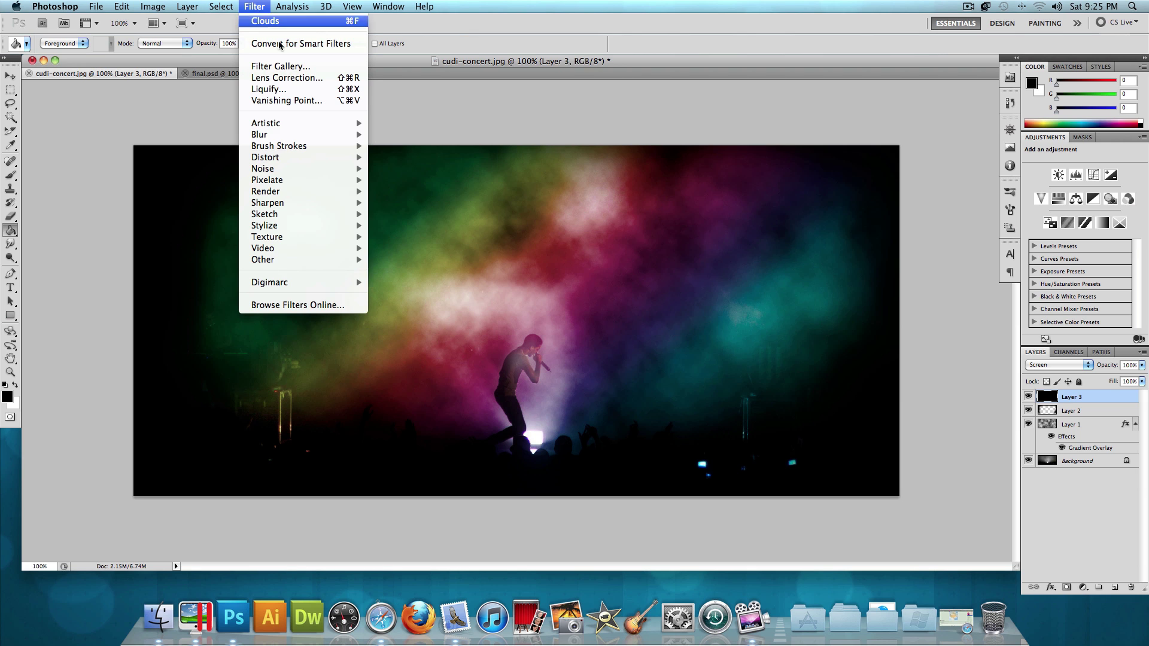
mouse_move(306, 171)
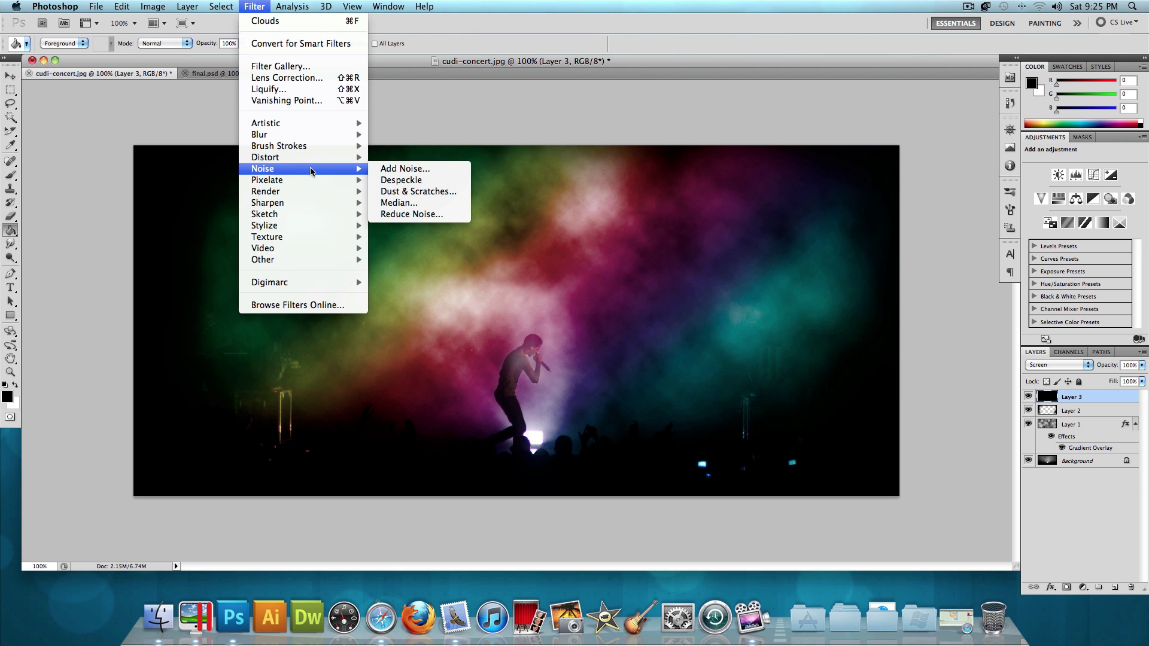
click(386, 169)
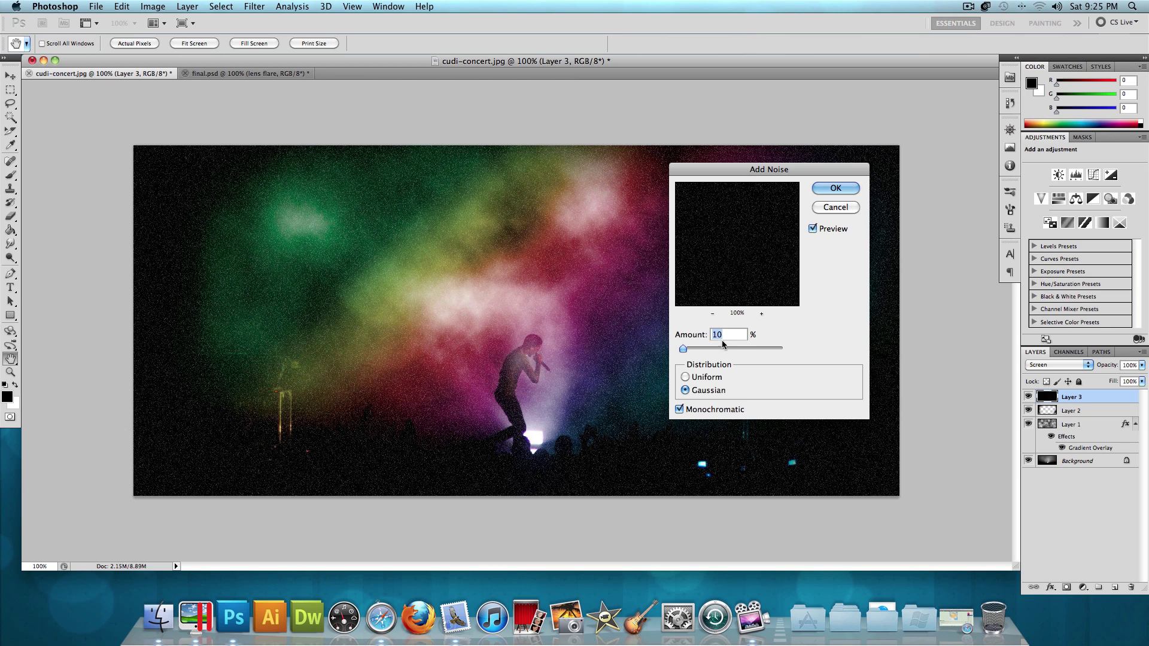
click(829, 187)
key(g)
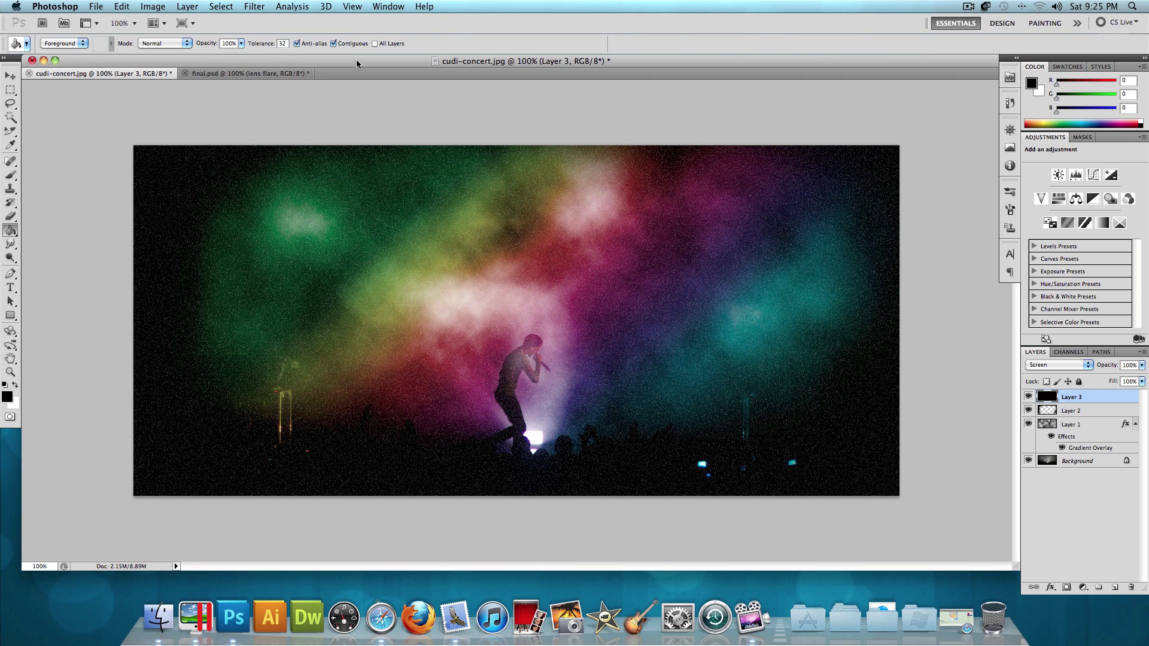
Adjust the noise layer's Levels with input black at 65 and input white at 95 to turn the noise into stars
click(167, 8)
mouse_move(164, 45)
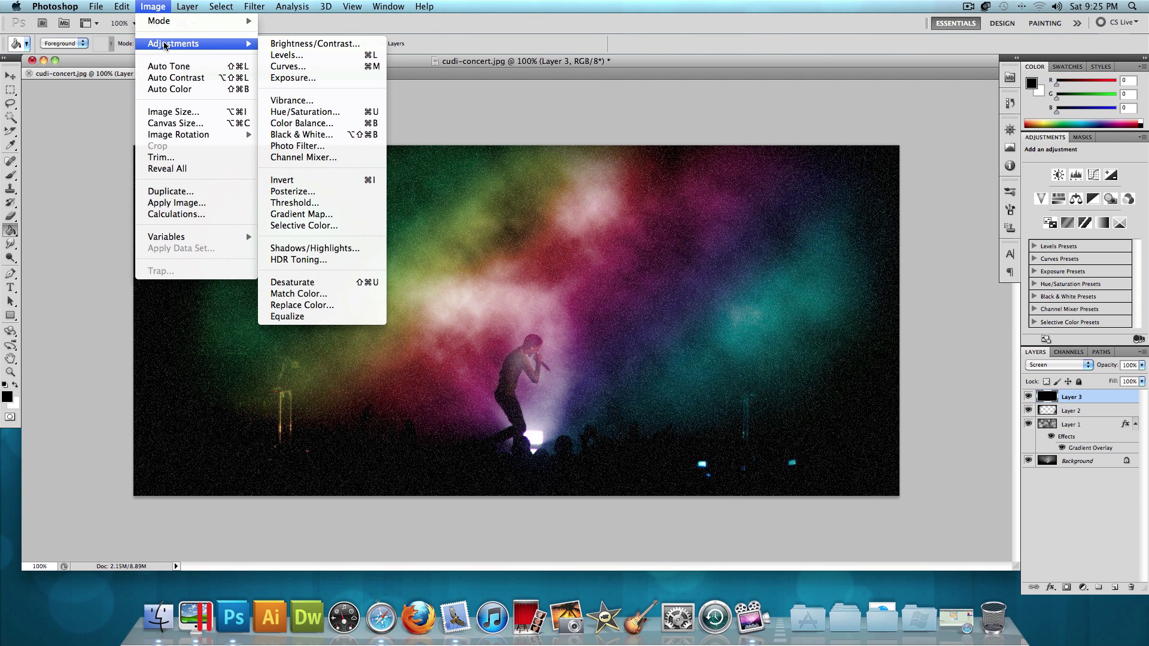
click(318, 56)
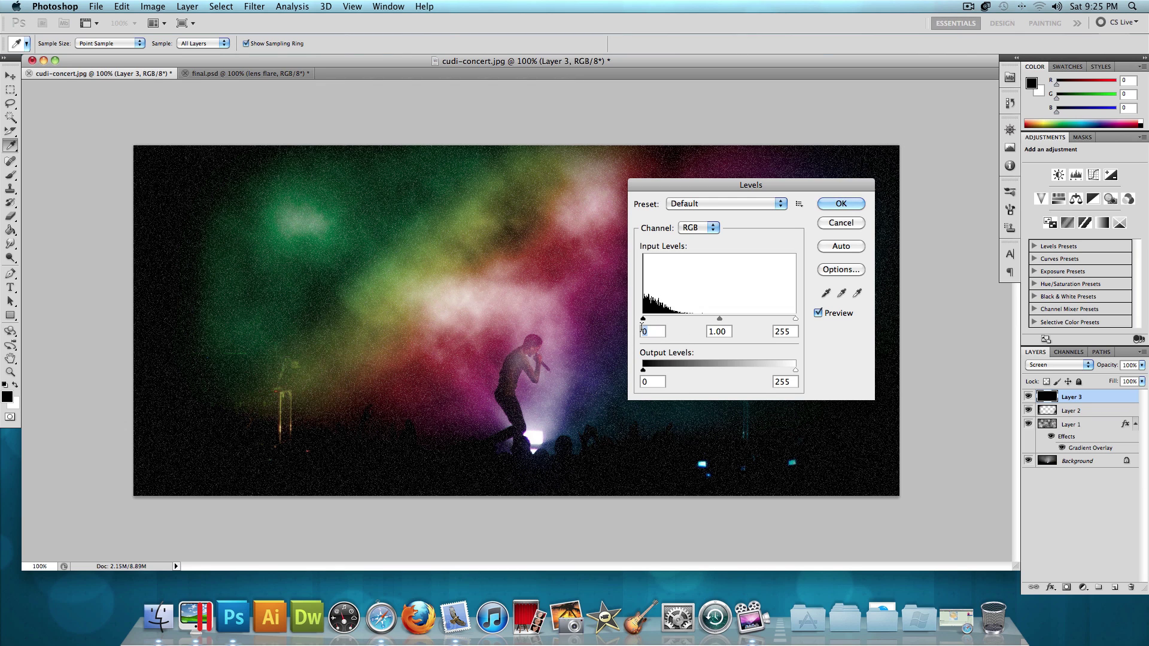
text(65)
double_click(780, 332)
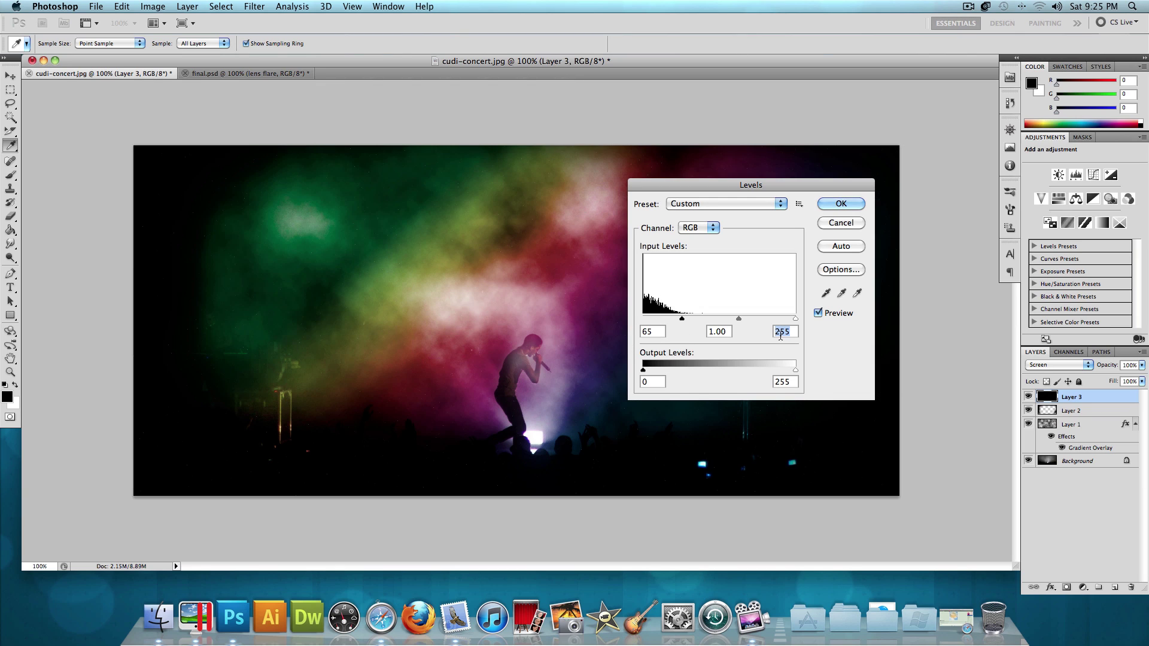
text(95)
click(838, 203)
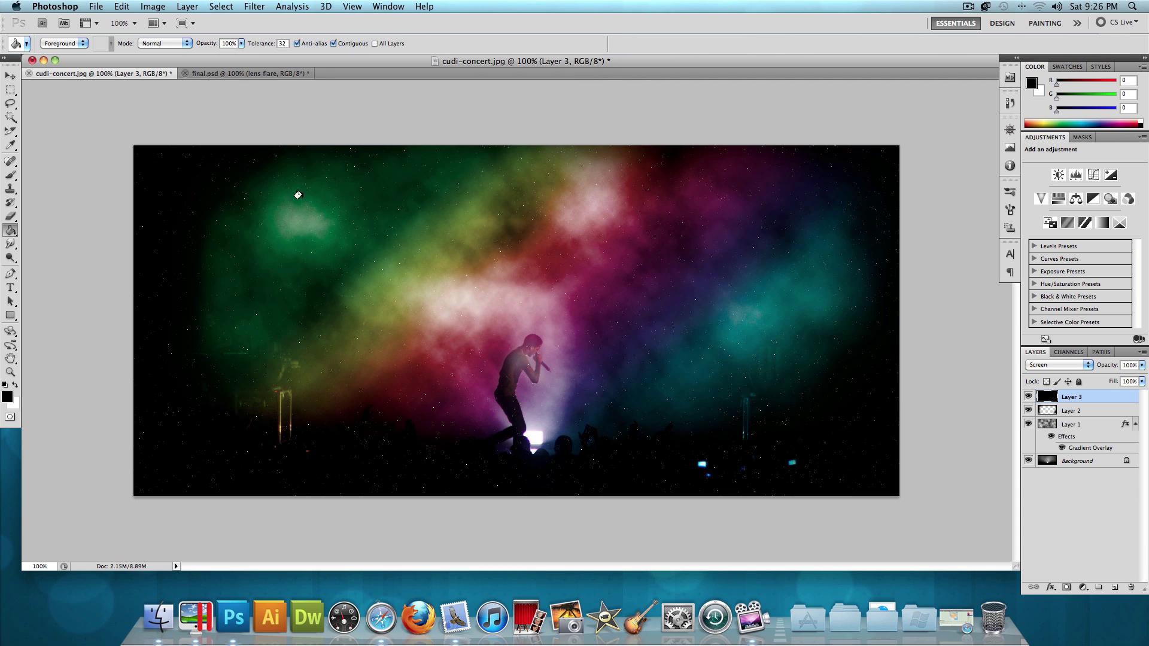
Erase the stars along the image's outer edges and over the crowd with a 300 px eraser at 98% opacity
click(10, 216)
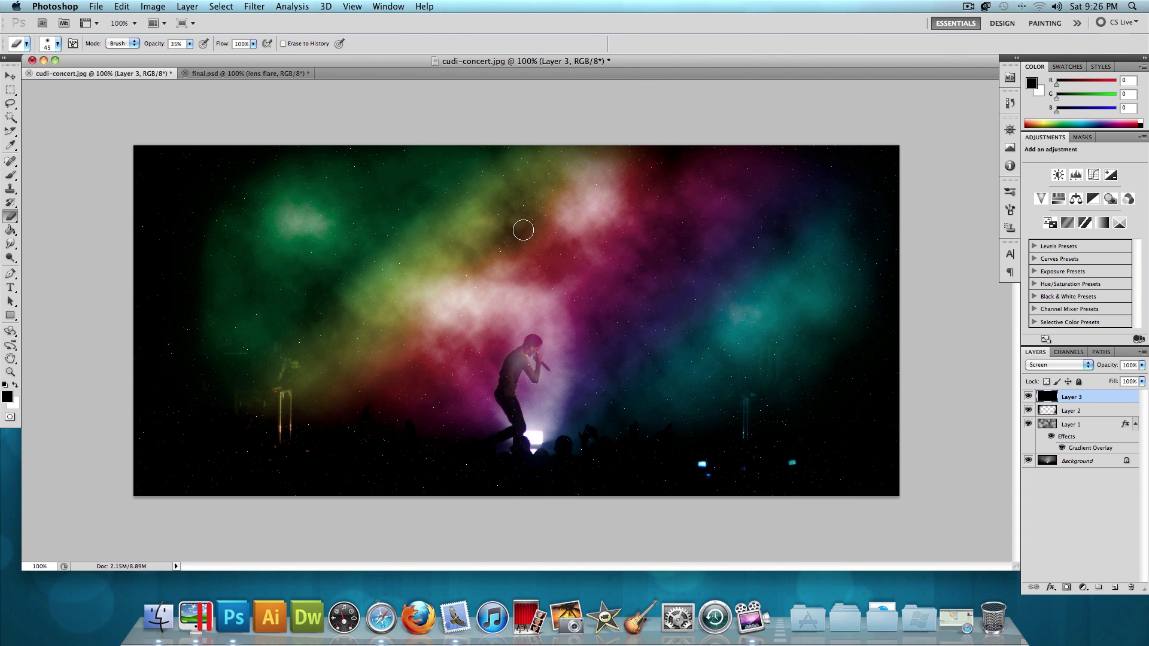
click(189, 44)
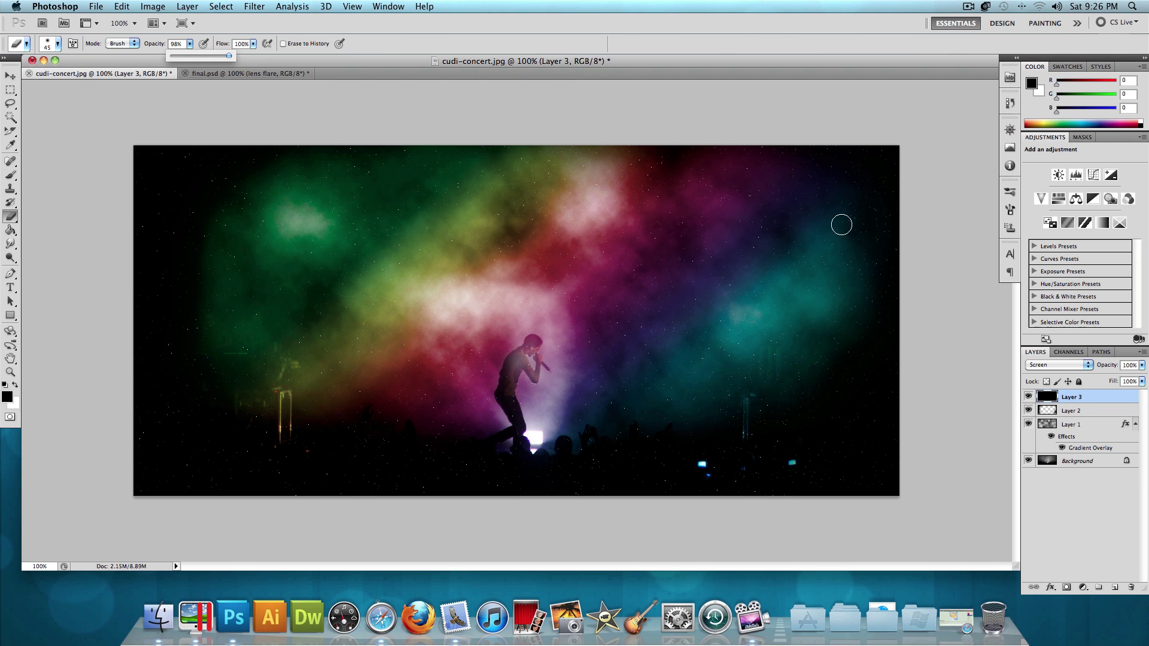
key(])
key(])
key(])
key(])
key(])
key(])
key(])
key(])
key(])
key(])
key(])
key(])
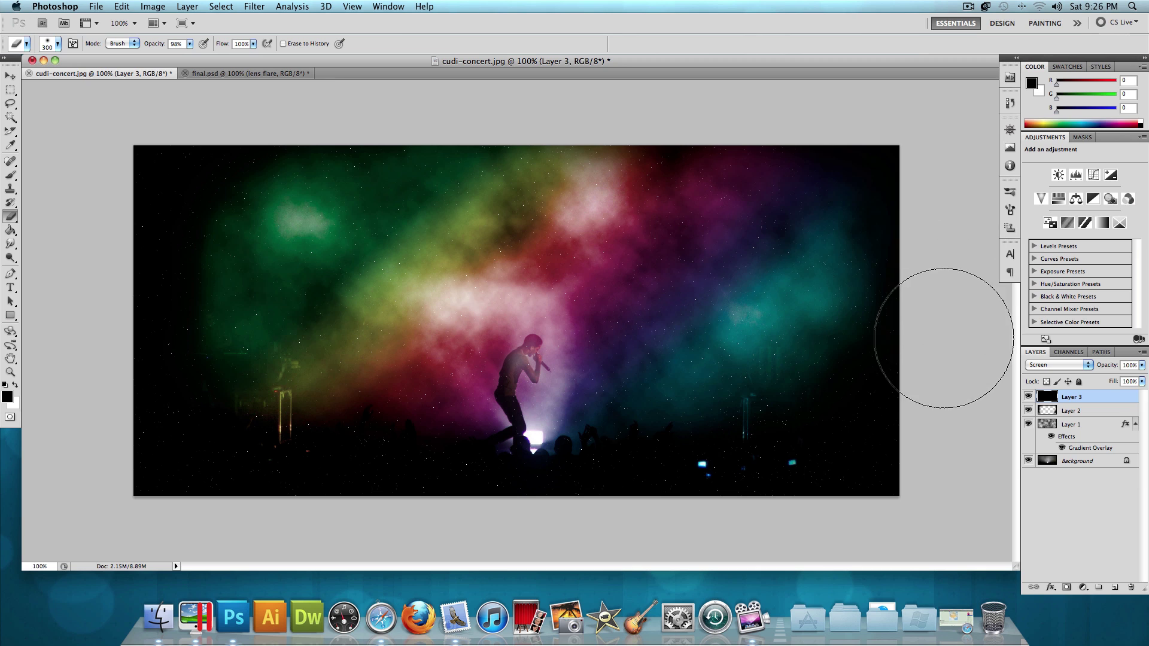
mouse_move(907, 395)
mouse_down()
mouse_move(803, 476)
mouse_move(819, 472)
mouse_move(550, 520)
mouse_move(602, 508)
mouse_move(624, 487)
mouse_move(619, 526)
mouse_move(345, 503)
mouse_move(395, 499)
mouse_move(341, 505)
mouse_up()
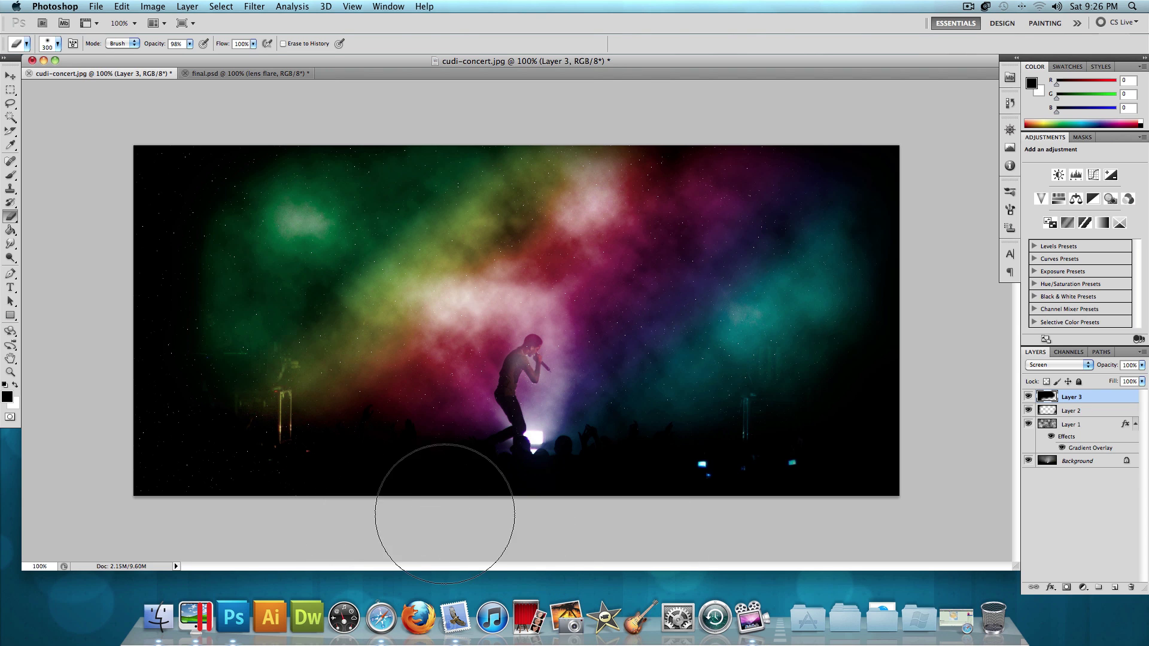
mouse_move(176, 501)
mouse_down()
mouse_move(231, 492)
mouse_move(192, 449)
mouse_move(97, 271)
mouse_move(177, 141)
mouse_move(167, 154)
mouse_move(205, 142)
mouse_move(192, 128)
mouse_move(129, 174)
mouse_move(128, 366)
mouse_up()
Reduce the eraser's brush size to 40 px
key(bracketleft)
key(bracketleft)
key(bracketleft)
key(bracketleft)
key(bracketleft)
key(bracketleft)
key(bracketleft)
key(bracketleft)
key(bracketleft)
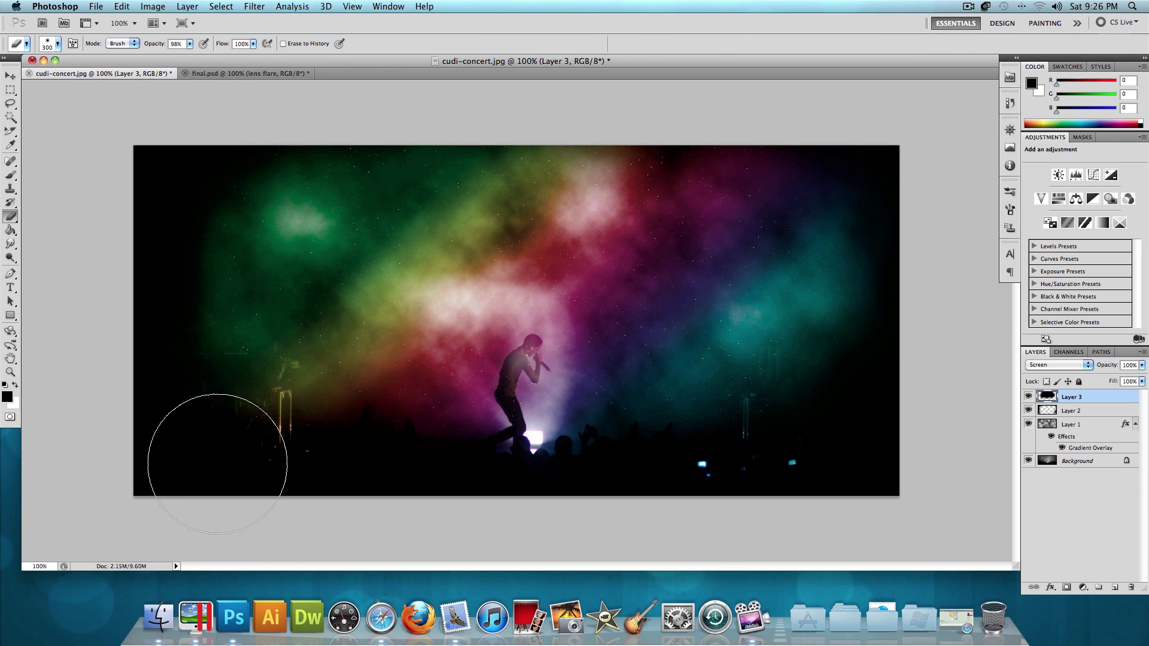
key(bracketleft)
key(bracketleft)
key(bracketleft)
Open the crescent_moon_800 image from the outerspace kid cudi folder
click(96, 6)
click(102, 32)
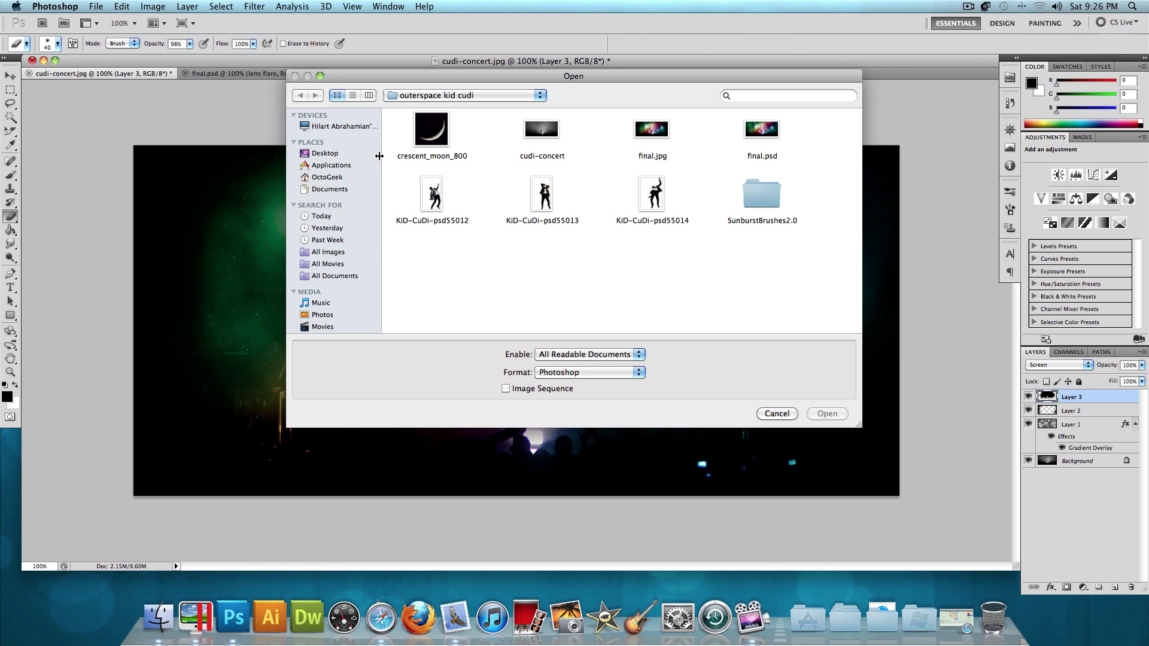
double_click(431, 130)
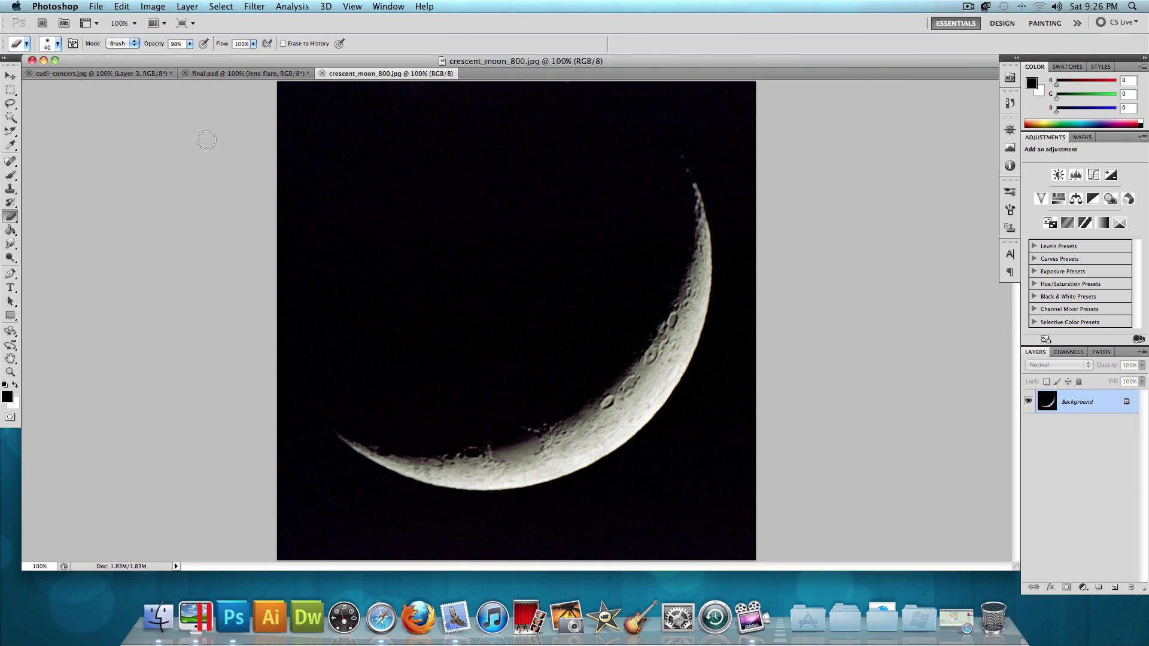
Convert the moon image's background into a regular layer, and remove the black sky using the Magic Wand at tolerance 32
click(10, 120)
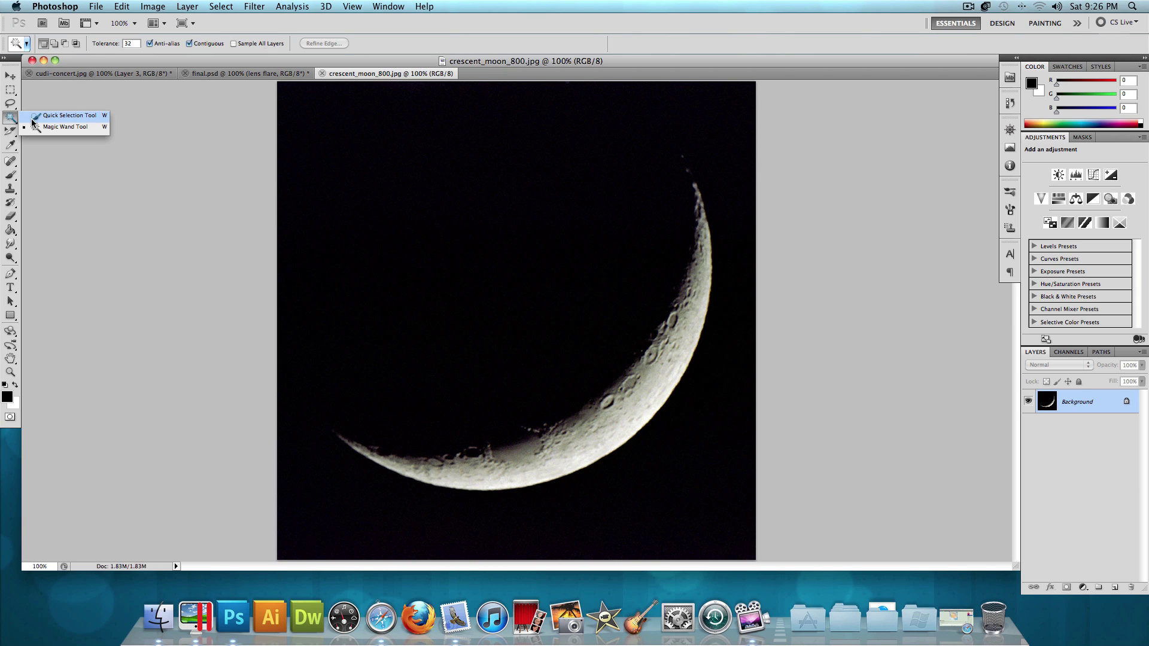
click(39, 126)
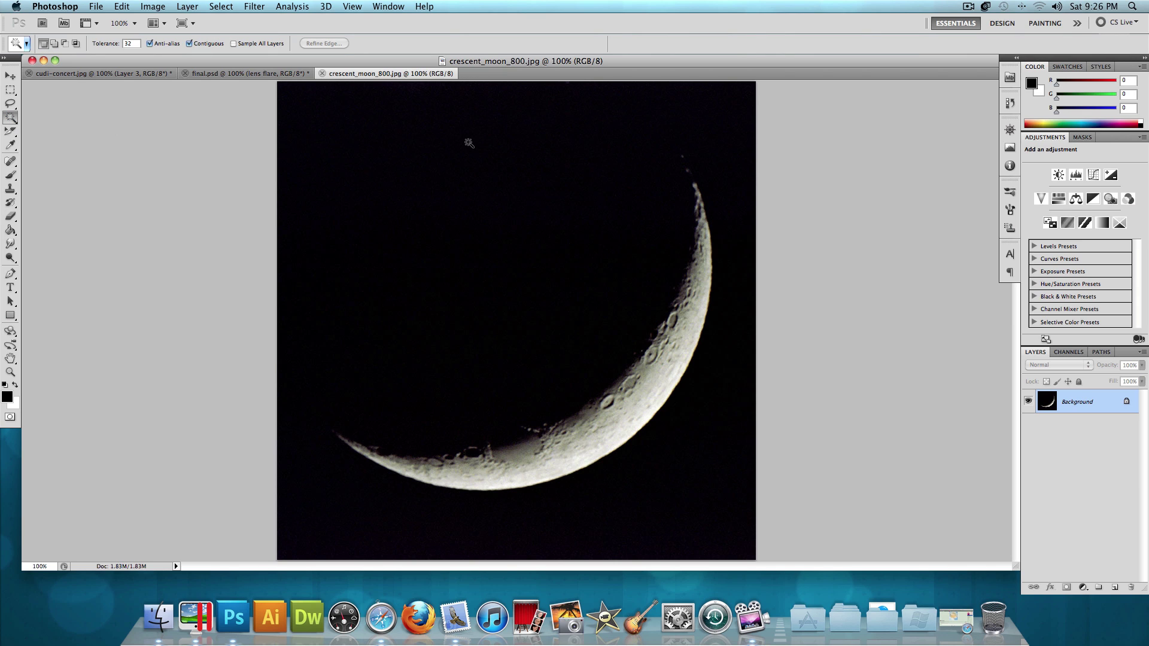
double_click(1104, 408)
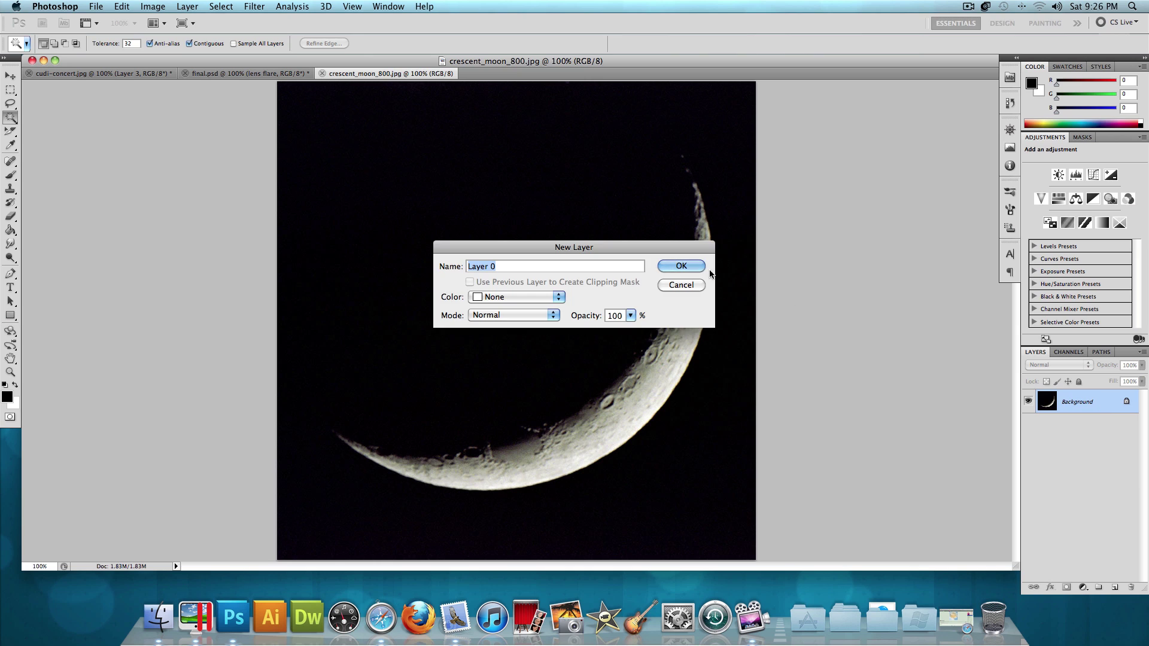
click(742, 267)
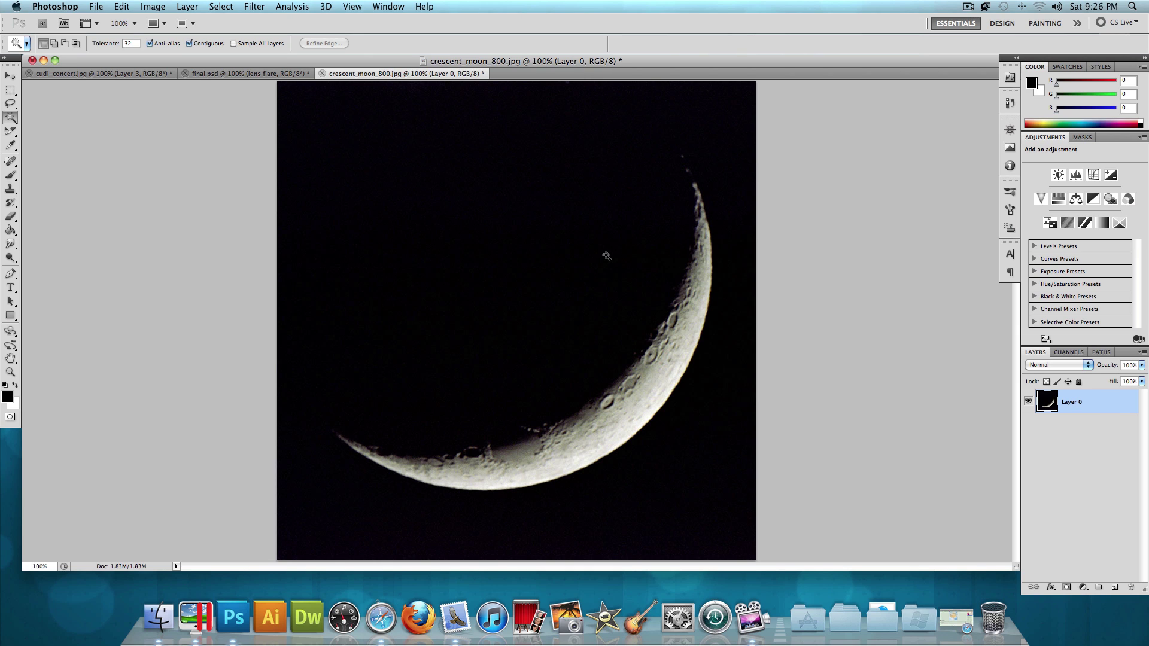
click(515, 225)
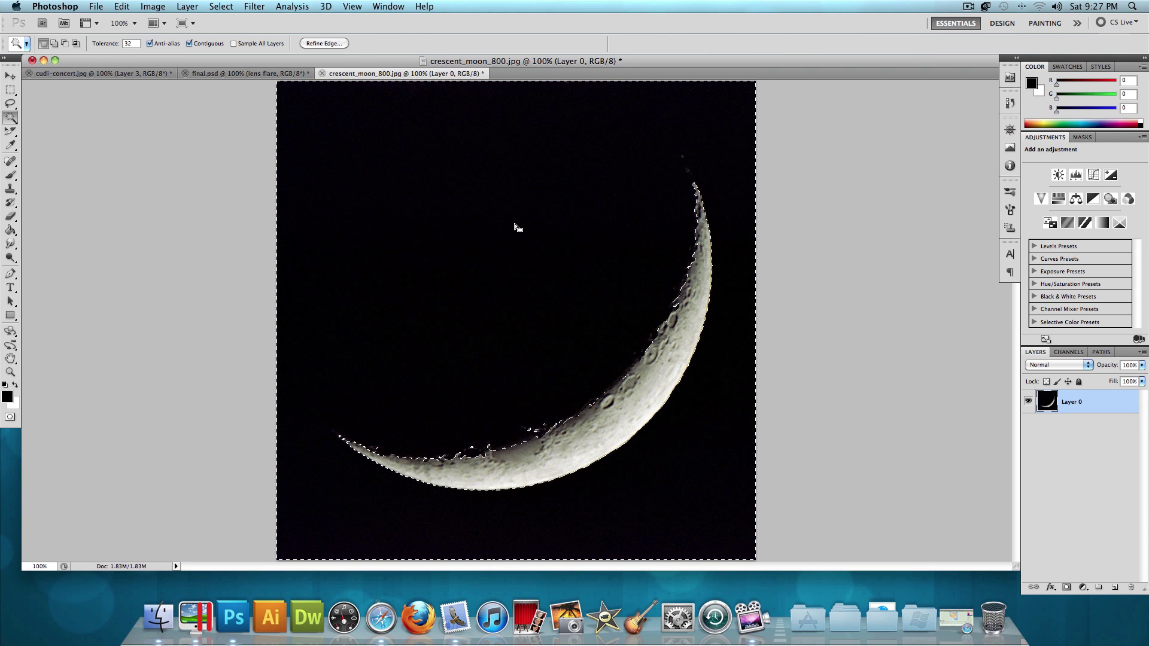
key(Delete)
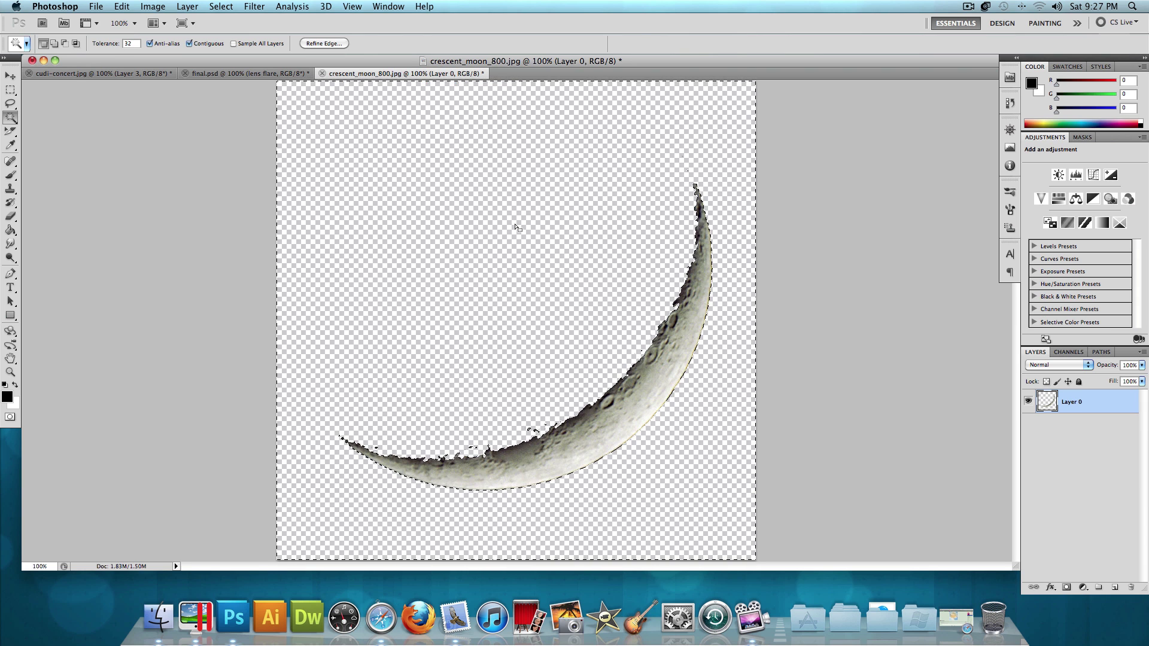
key(super+d)
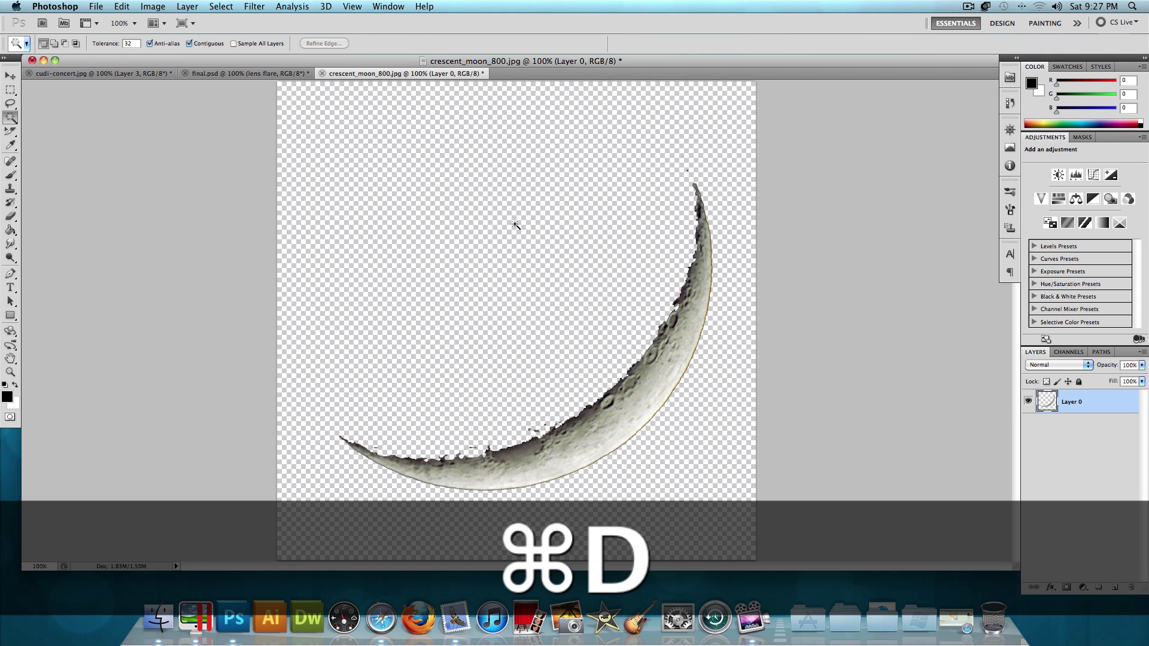
Bring the cut-out moon into cudi-concert.jpg and scale it down to a small crescent in the purple sky on the image's right side
click(10, 75)
drag(696, 309, 761, 288)
click(706, 328)
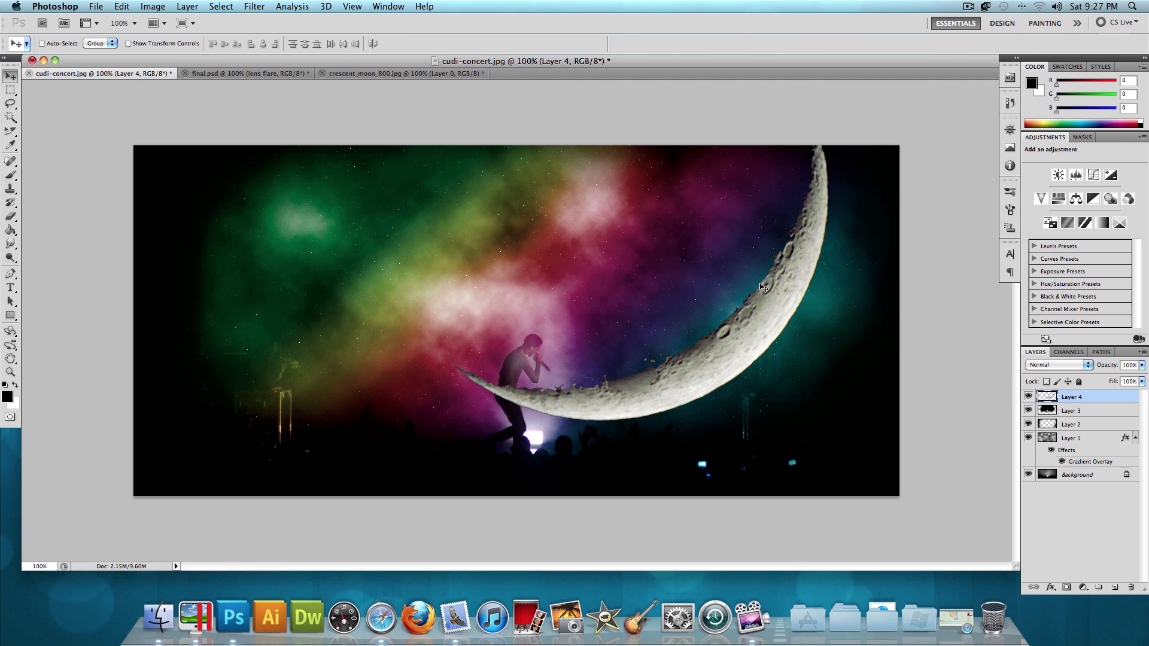
key(super+t)
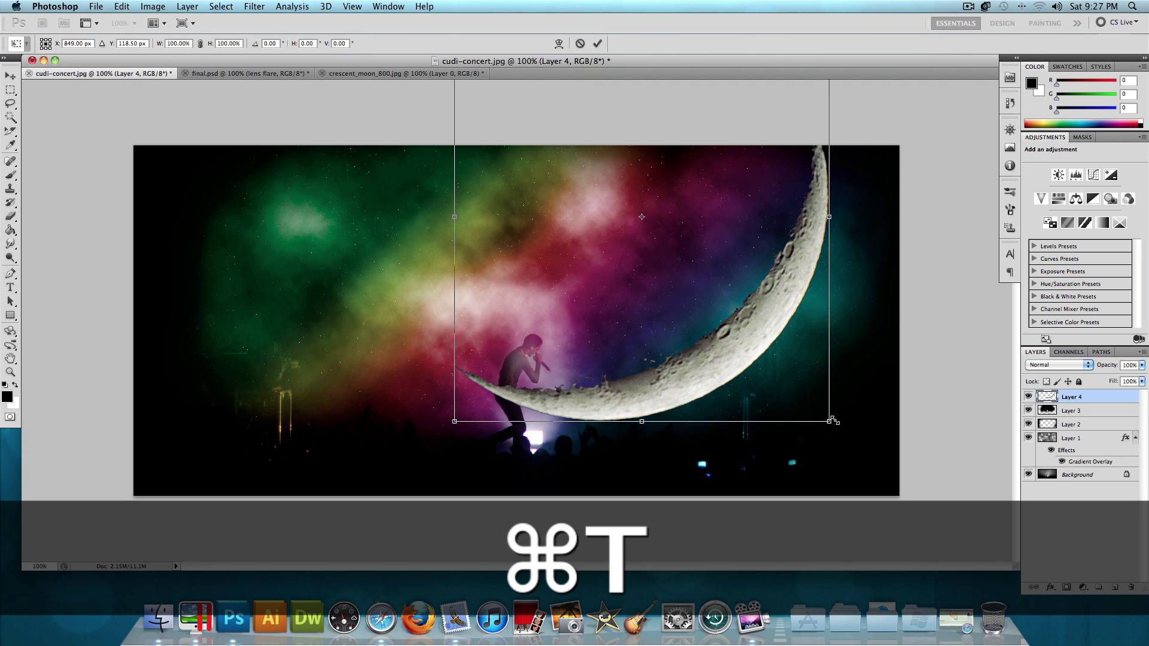
drag(829, 423, 727, 264)
key(Return)
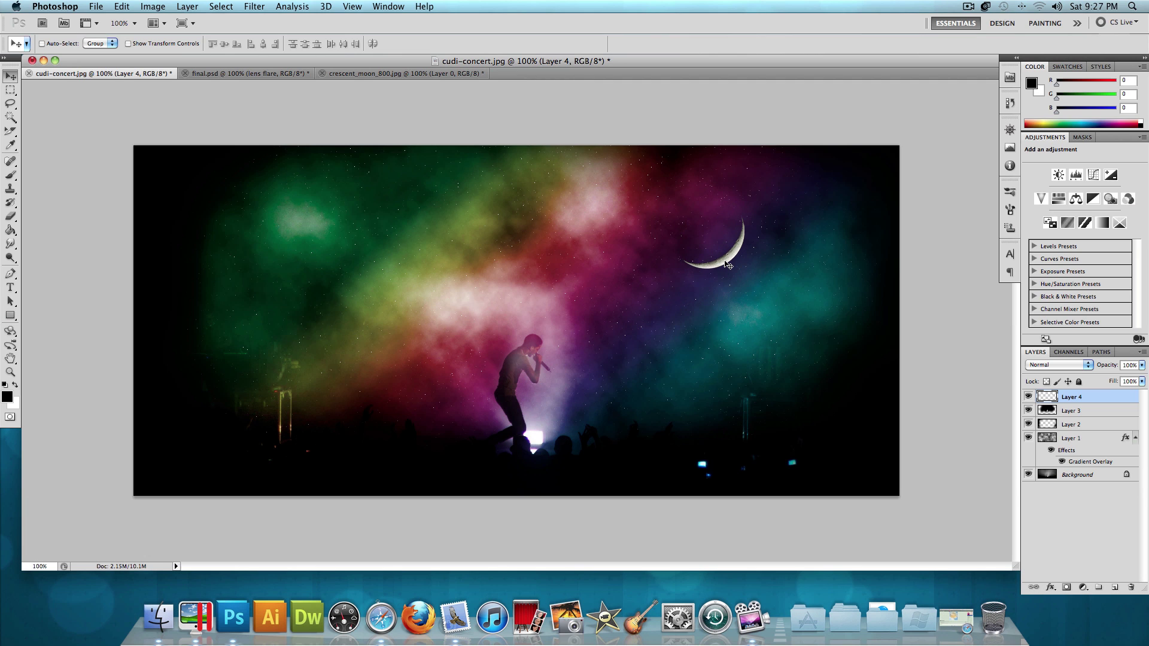
Draw a black circle with the Ellipse tool on a new layer to form the moon's dark side
click(17, 321)
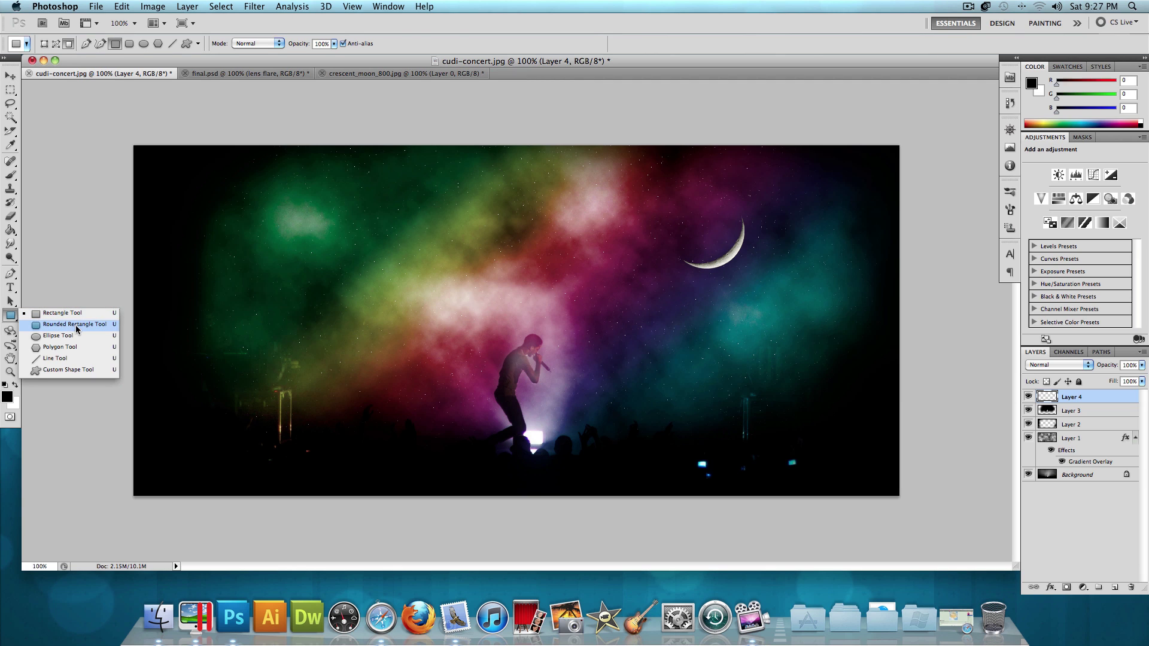
click(78, 336)
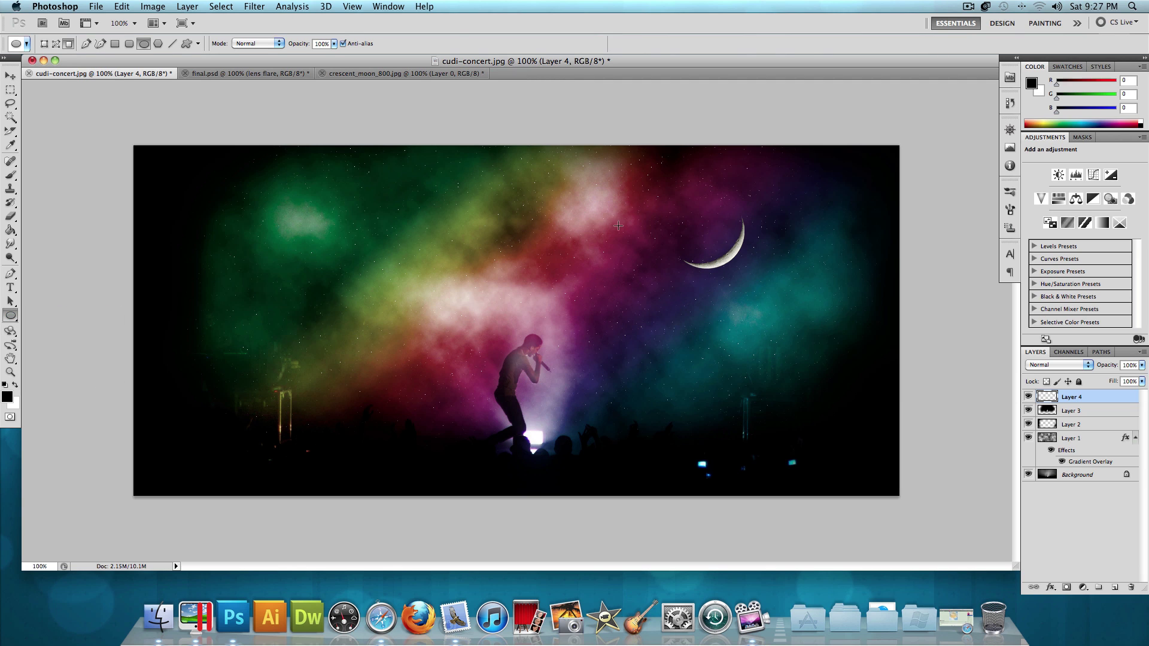
key(super+shift+n)
key(Return)
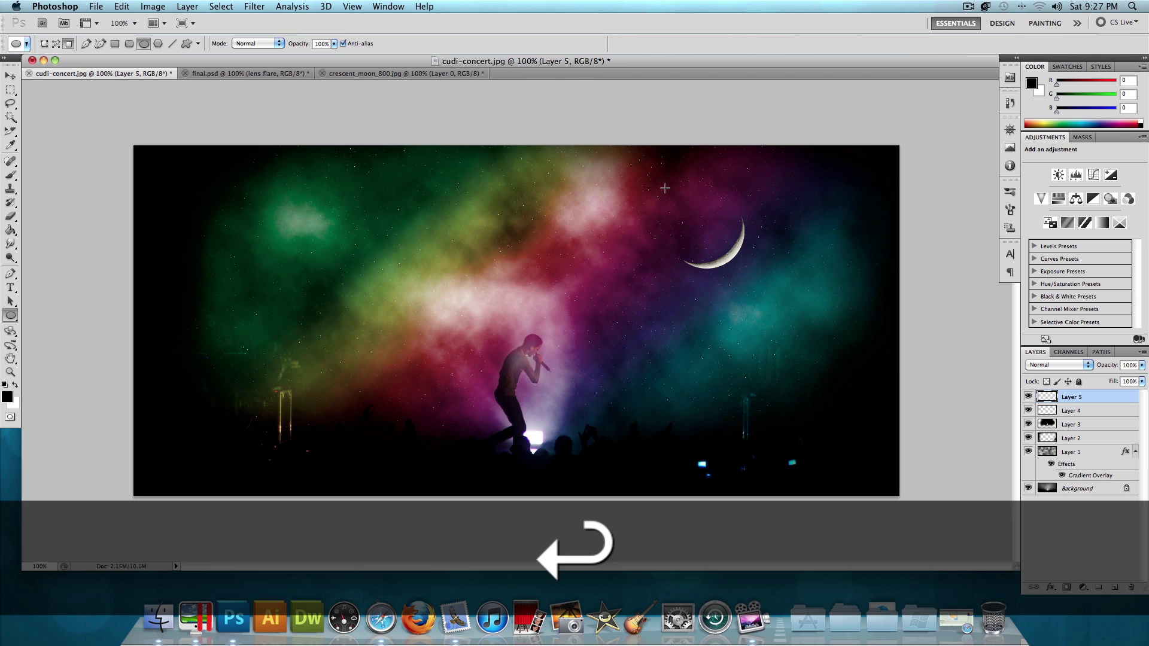
drag(718, 248, 753, 280)
Place the black circle's layer beneath the moon layer, align the circle with the crescent, and set its opacity to 30%
click(11, 76)
drag(1097, 402, 1097, 413)
drag(736, 246, 728, 244)
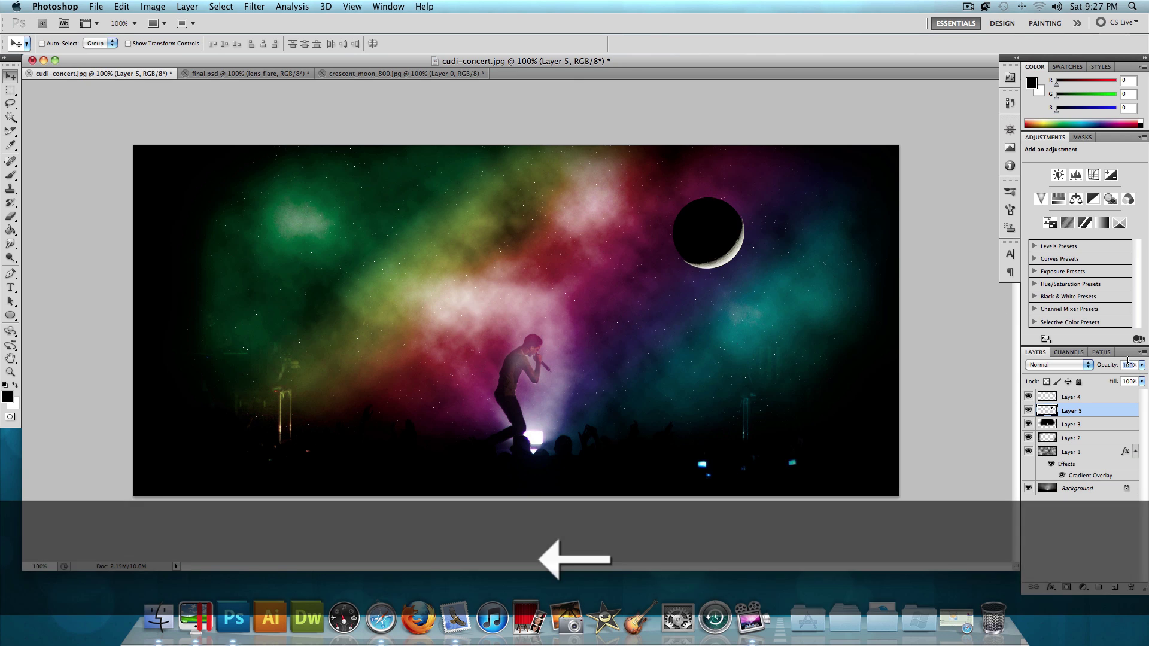
text(30)
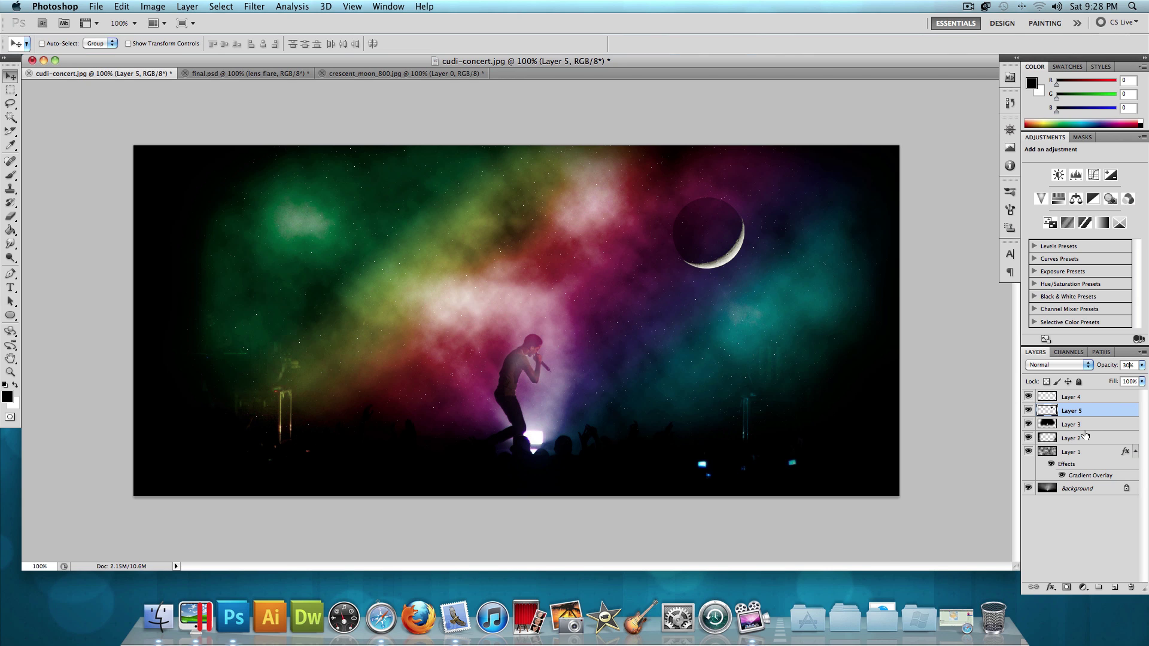
Add a new layer at the top of the layer stack and fill it with black
key(super+shift+n)
key(Return)
drag(1093, 417, 1084, 394)
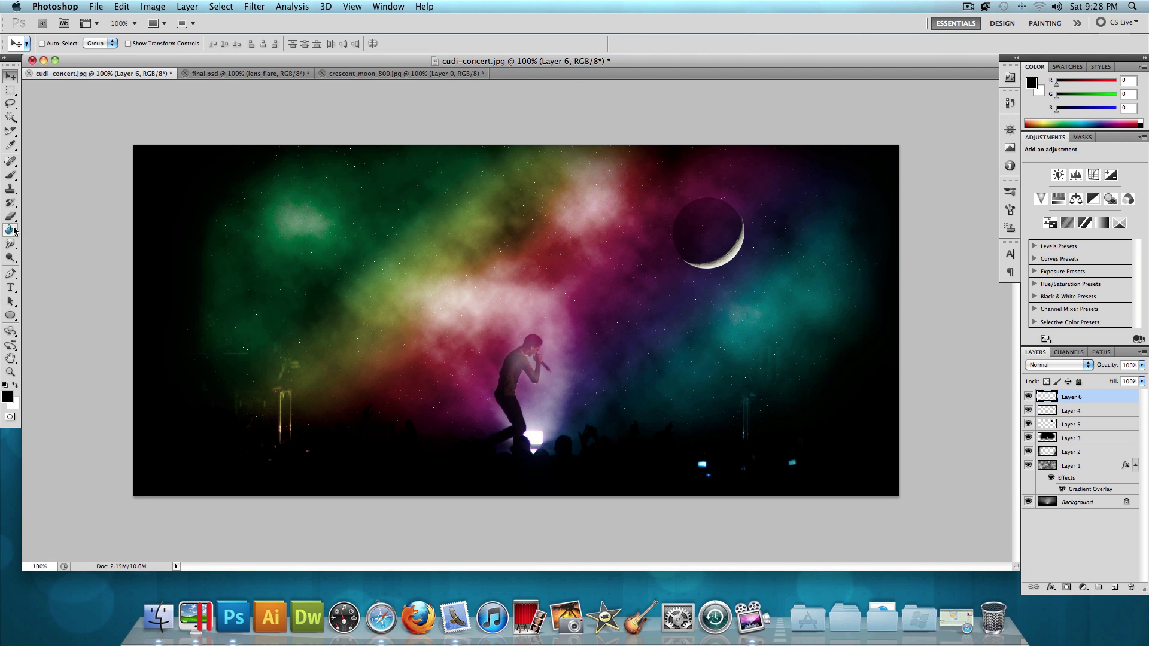
click(14, 231)
click(589, 277)
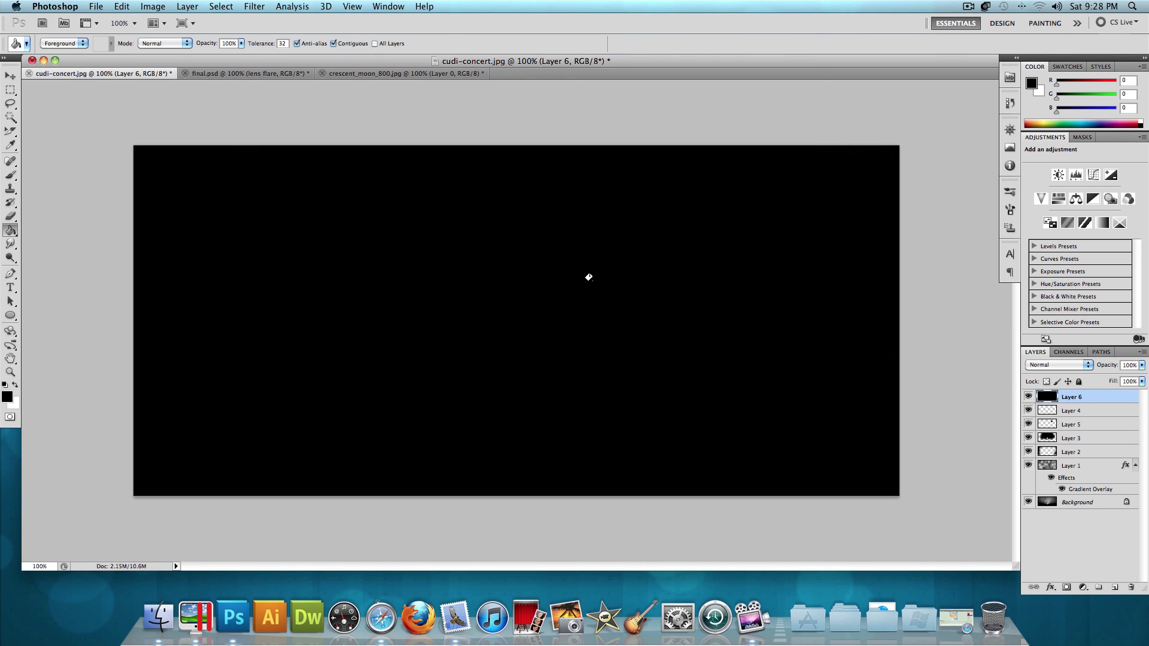
Render a 105mm Prime lens flare at 70% brightness on the black layer
click(263, 7)
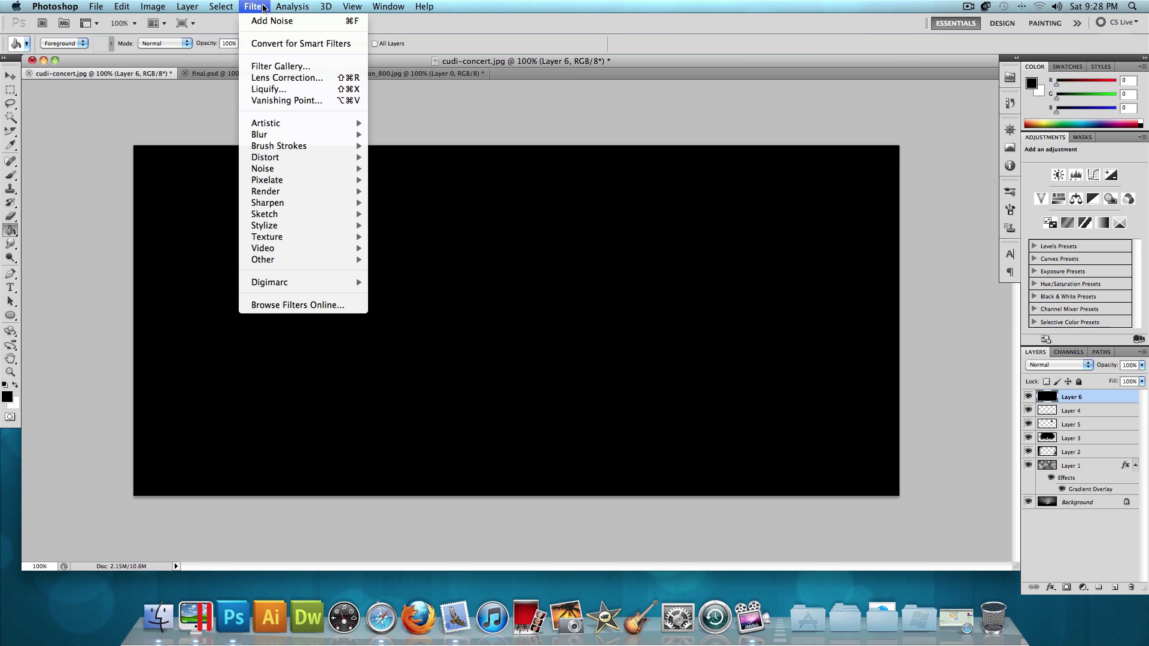
mouse_move(290, 192)
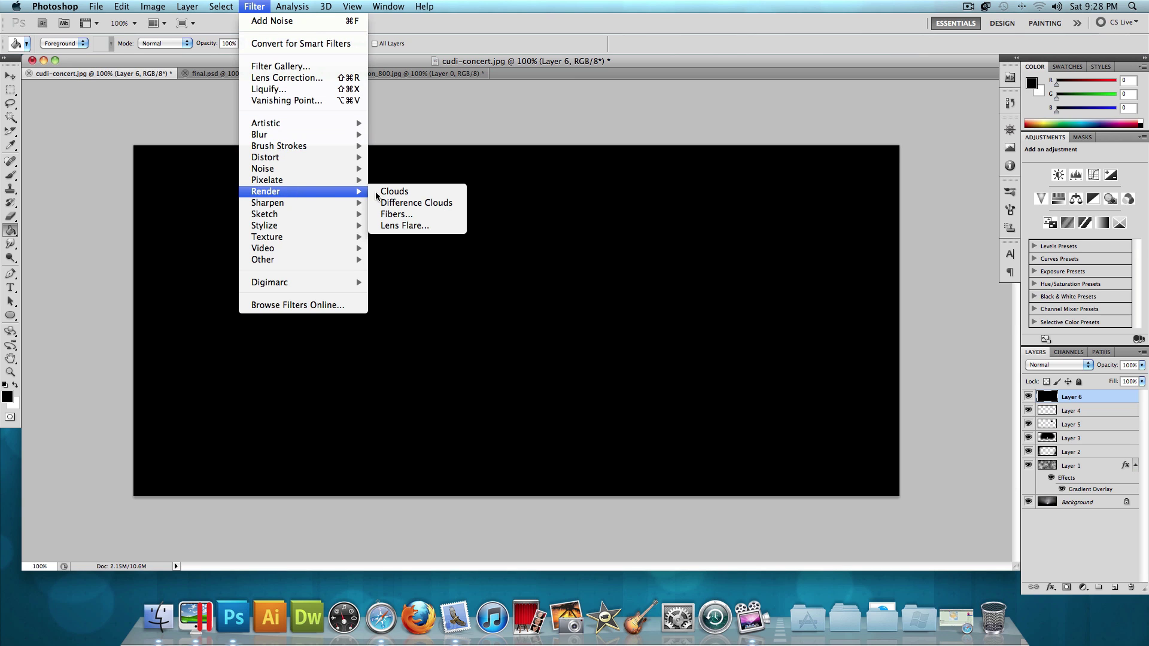
click(417, 226)
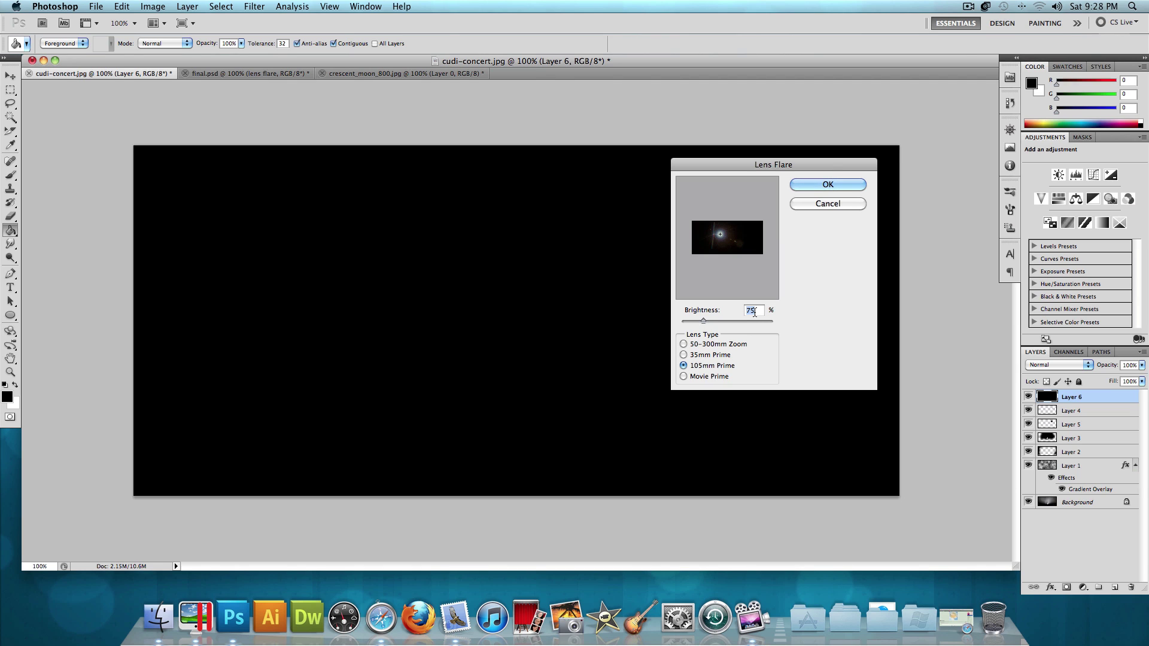
text(70)
click(828, 185)
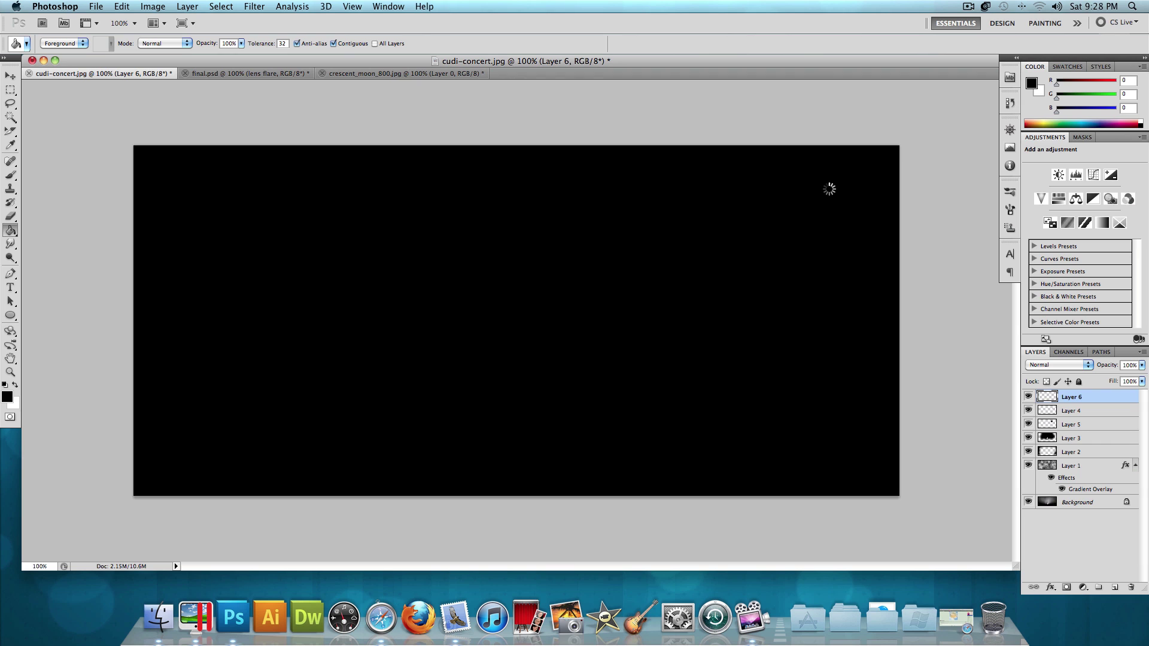
Set the lens flare layer's blend mode to Screen and shift the flare toward the image's upper left, using final.psd as reference
click(1038, 366)
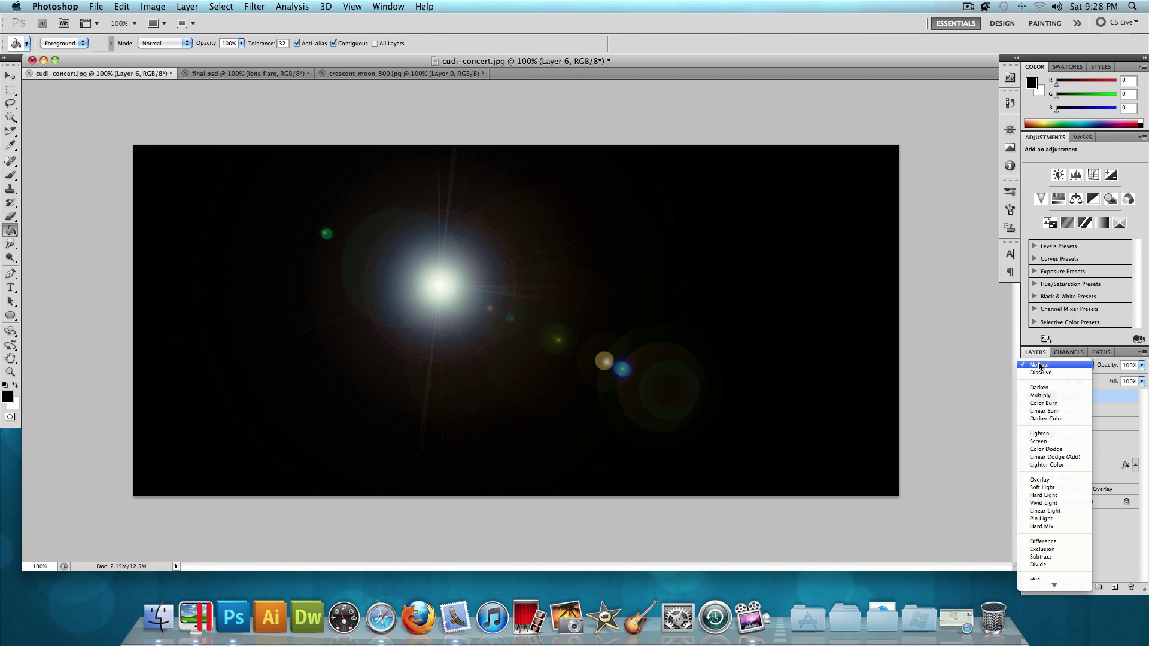
click(1048, 443)
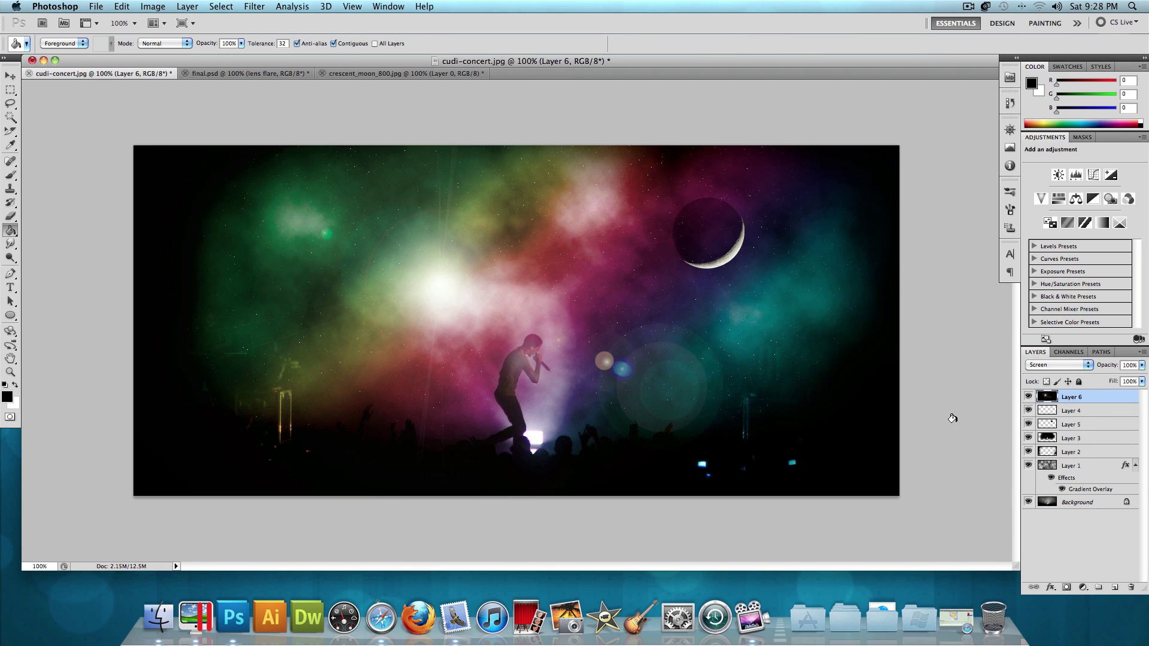
click(11, 75)
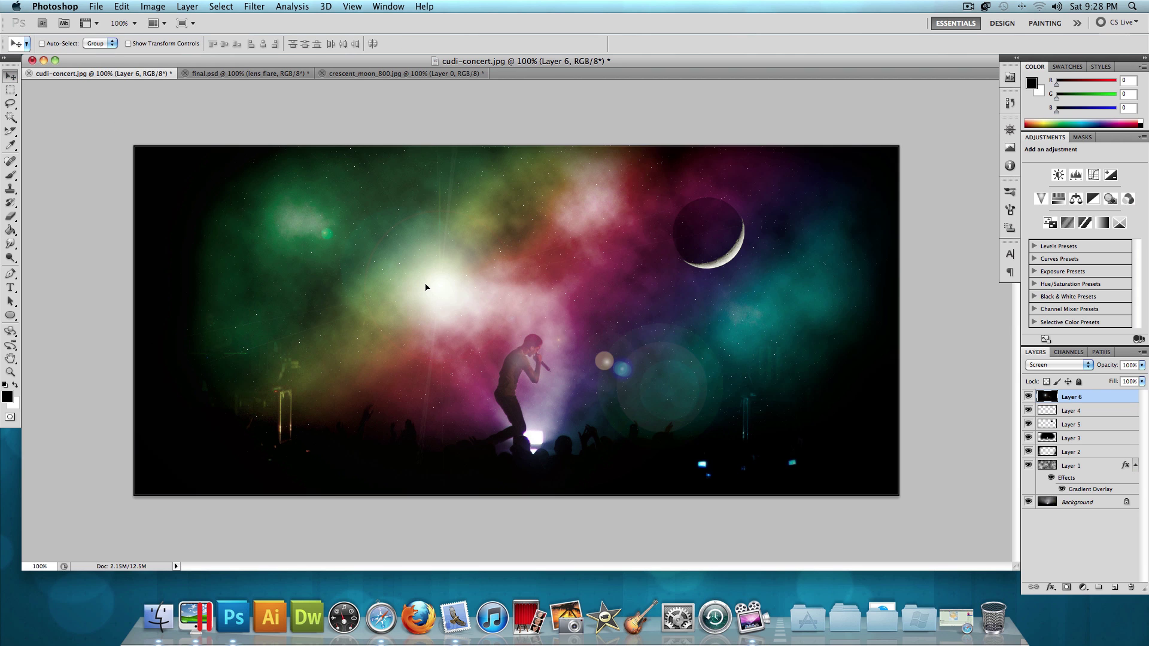
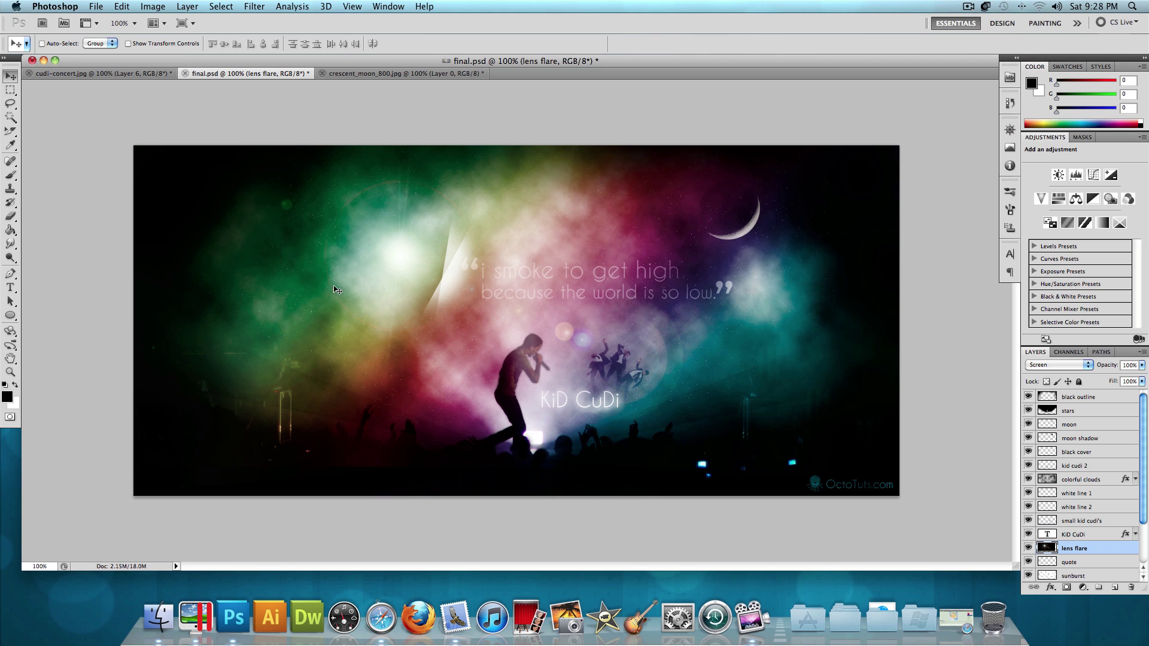
click(141, 76)
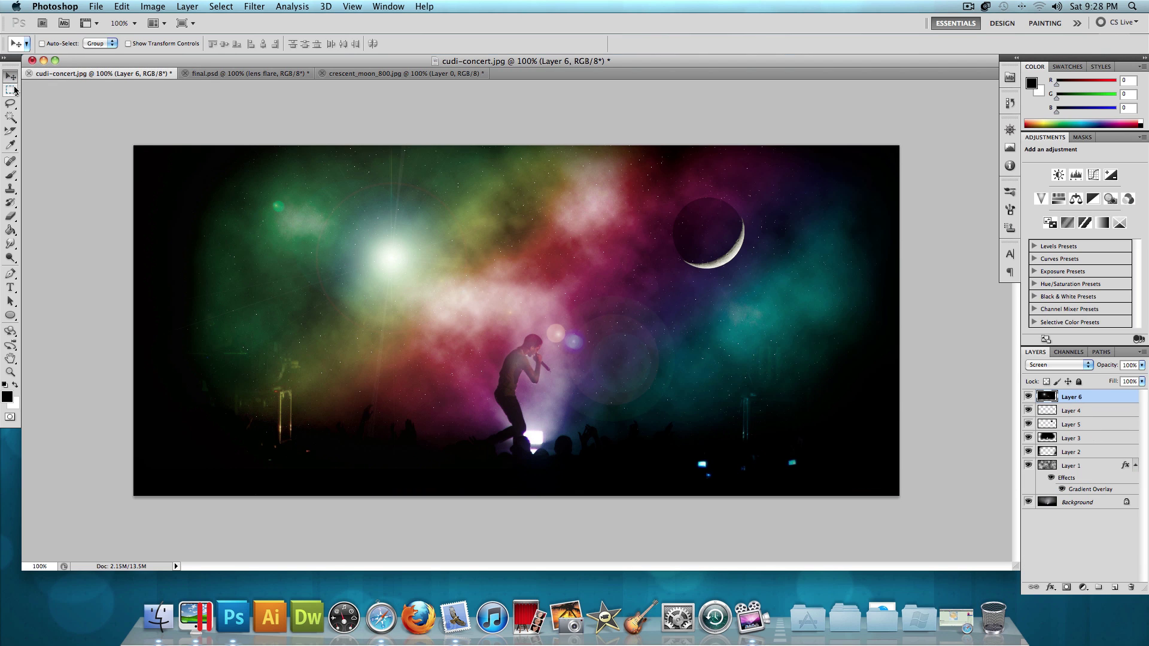
Add a new layer and make a small rectangular marquee selection in the sky above the singer
drag(15, 90, 37, 92)
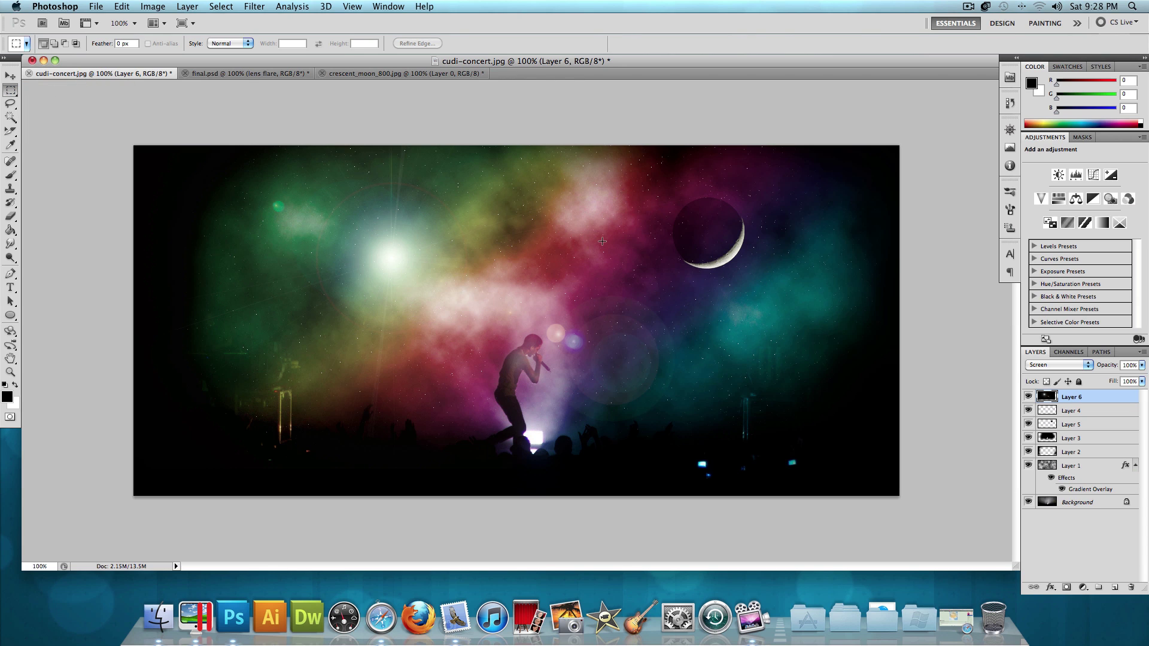
key(super+shift+n)
key(Return)
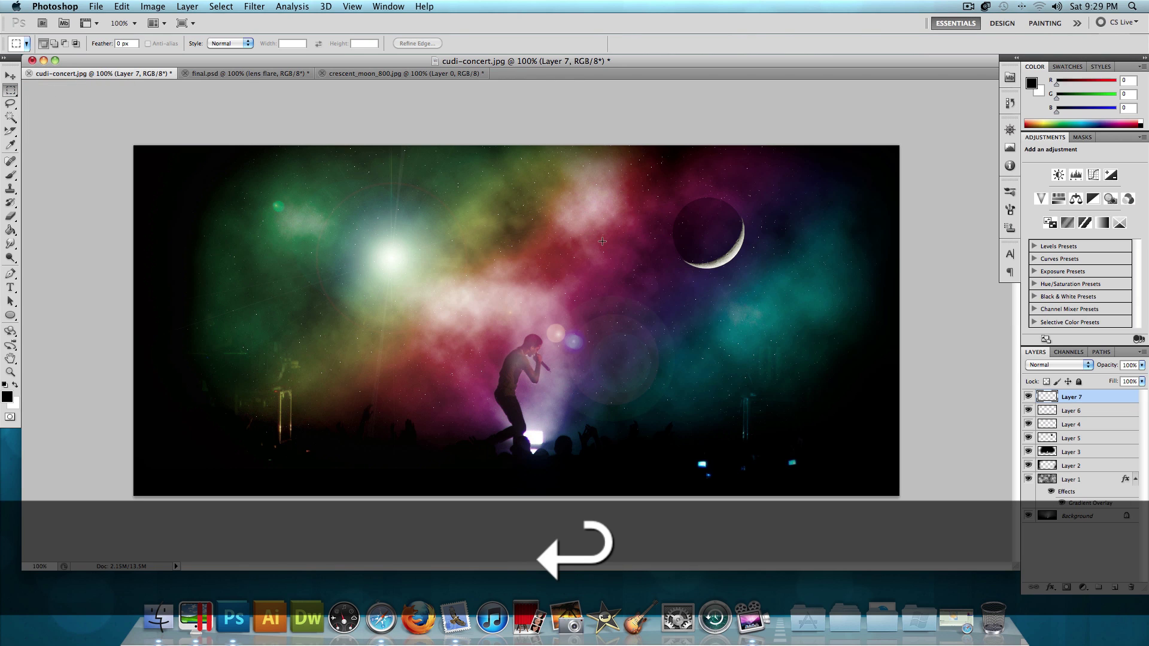
drag(561, 272, 605, 285)
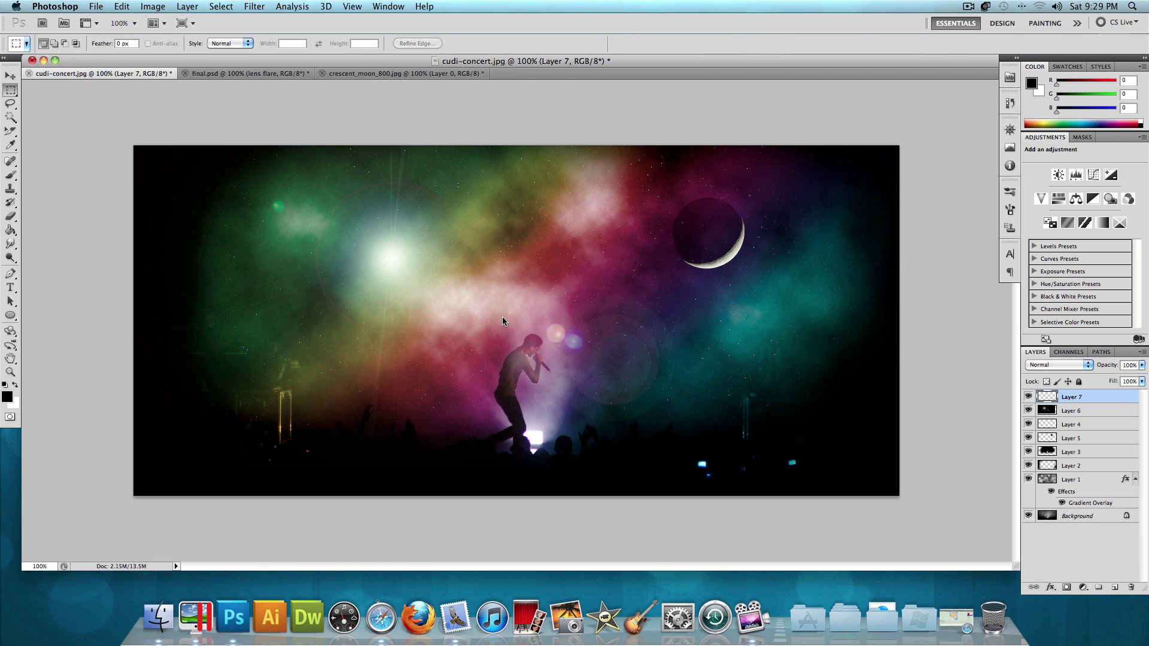
Paint white along the selection's upper edge with a soft 200 px brush, and deselect
click(15, 384)
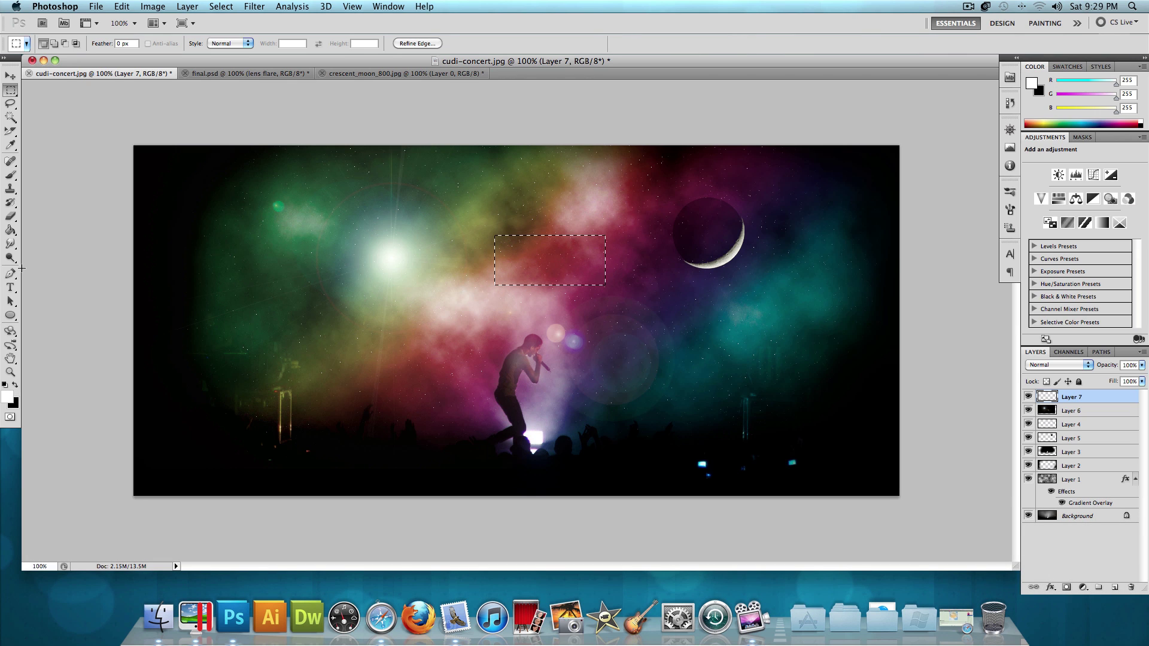
click(10, 175)
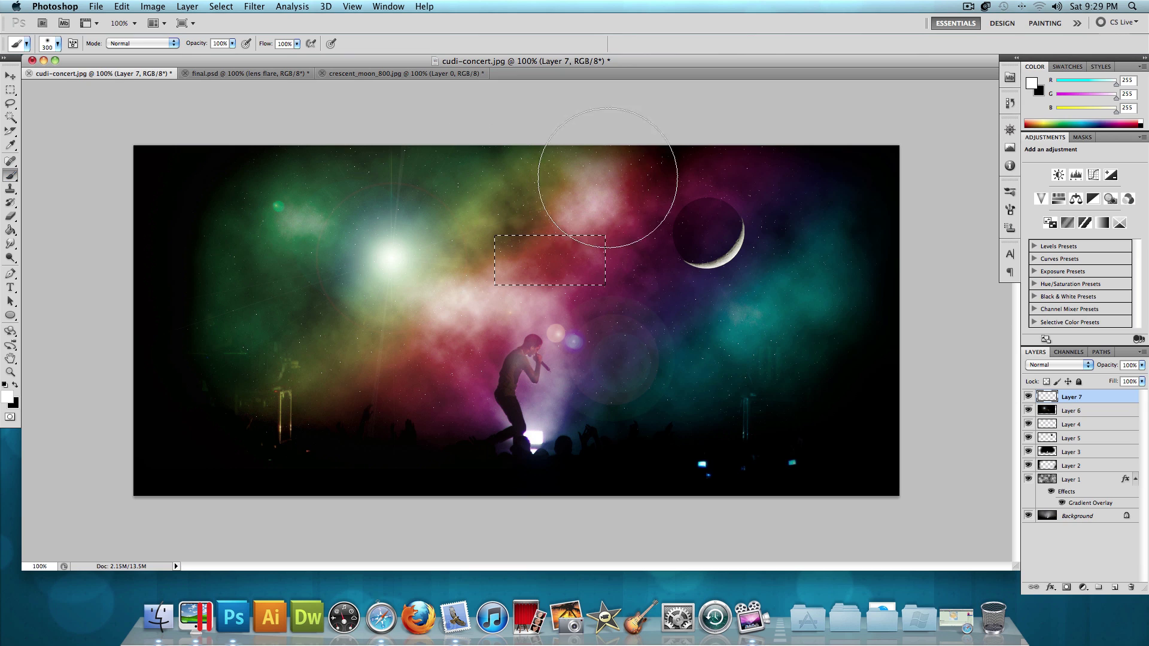
key(bracketleft)
key(bracketleft)
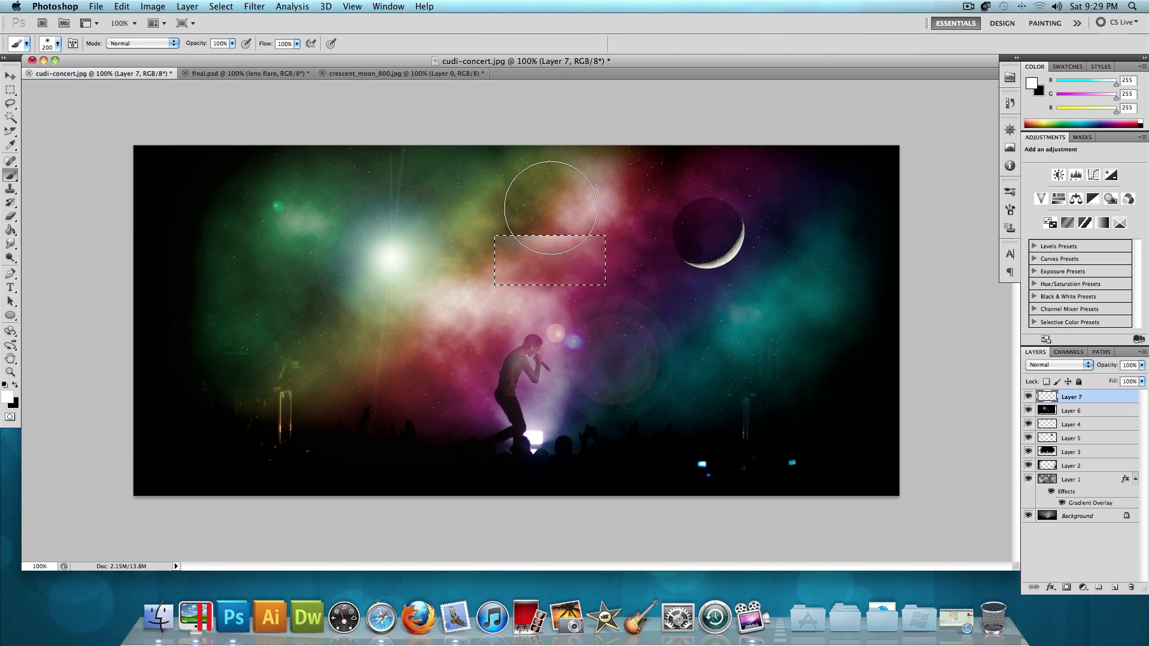
click(551, 207)
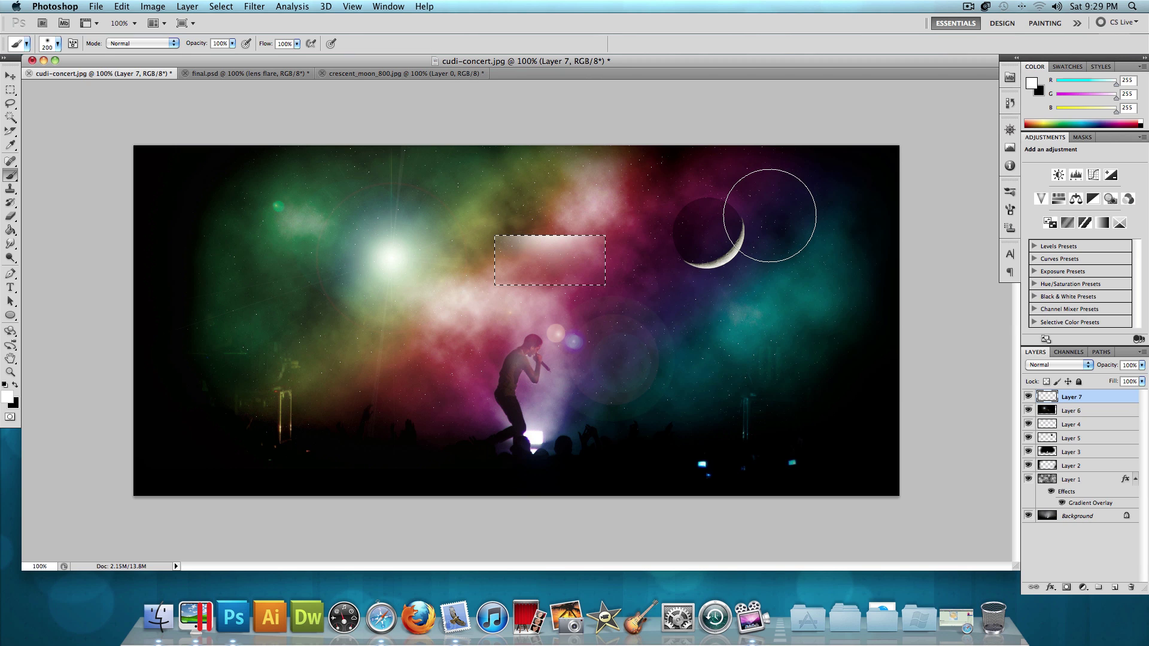
key(super+d)
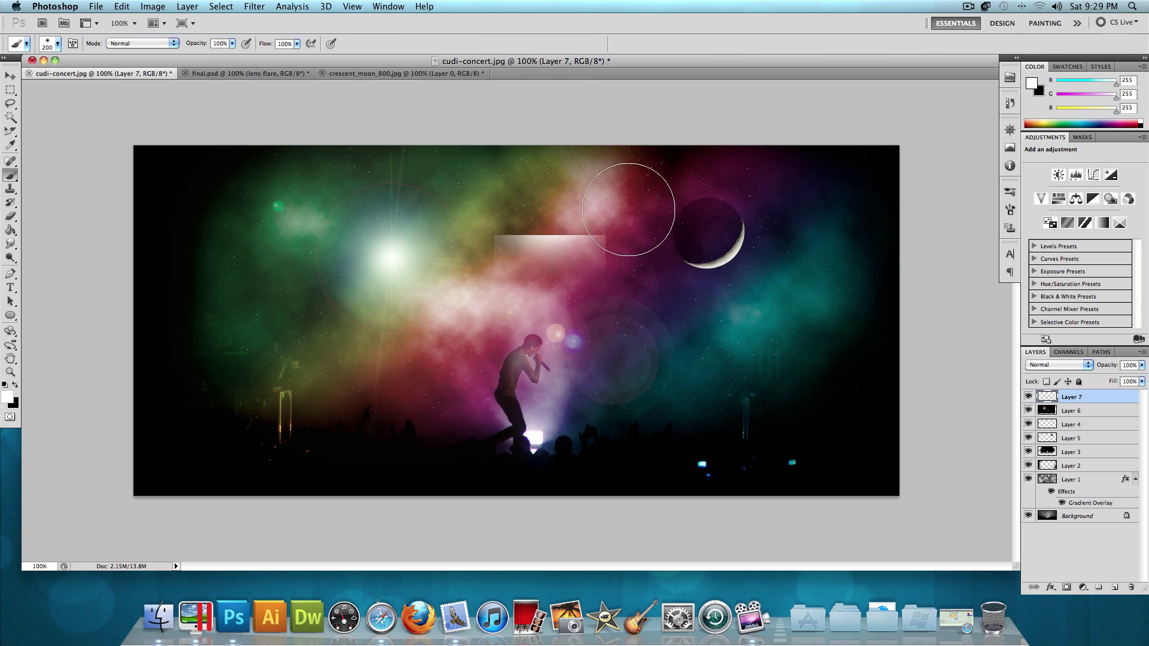
Move the white streak beside the lens flare and rotate it to -60.5°
click(11, 77)
drag(521, 242, 450, 274)
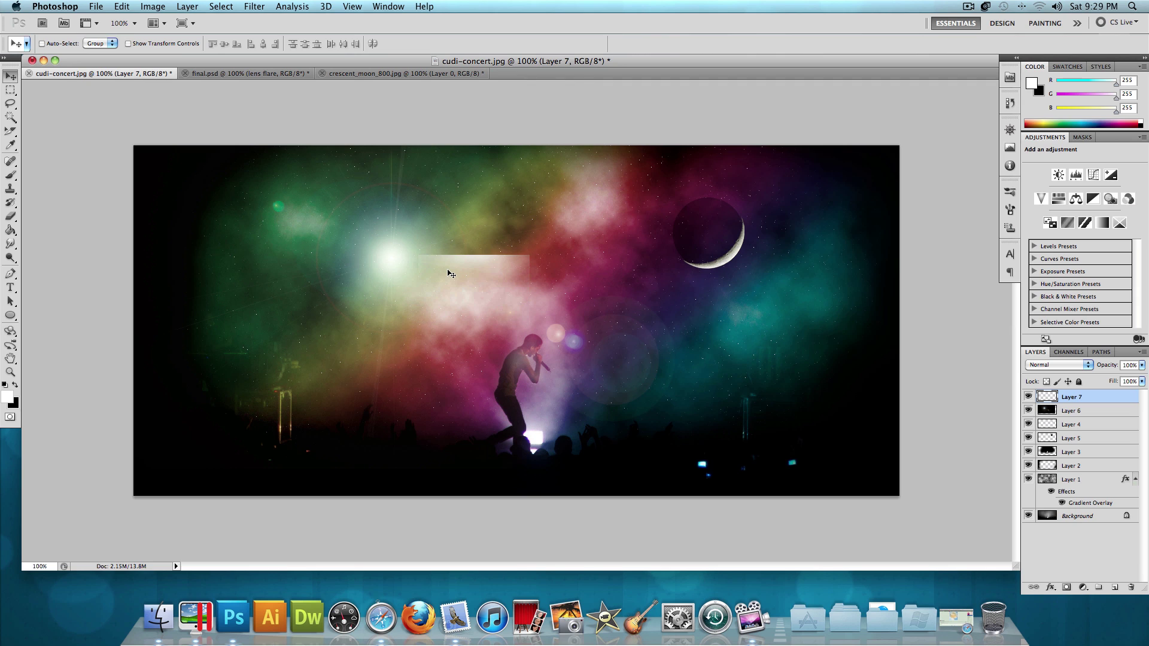
key(super+t)
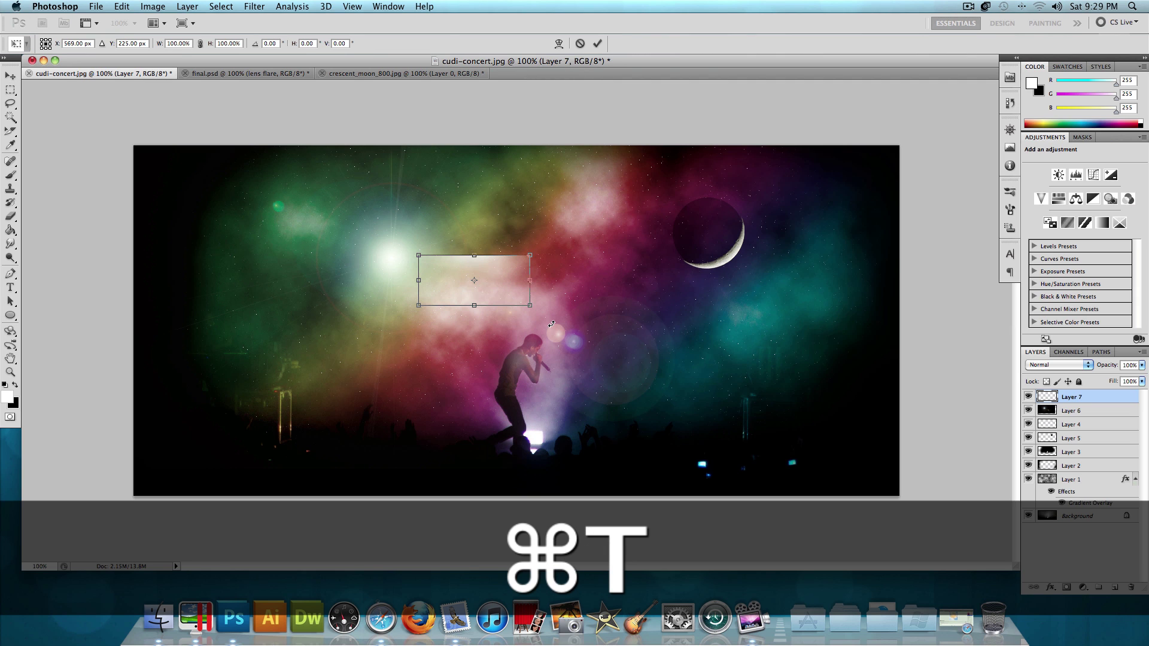
drag(551, 324, 481, 265)
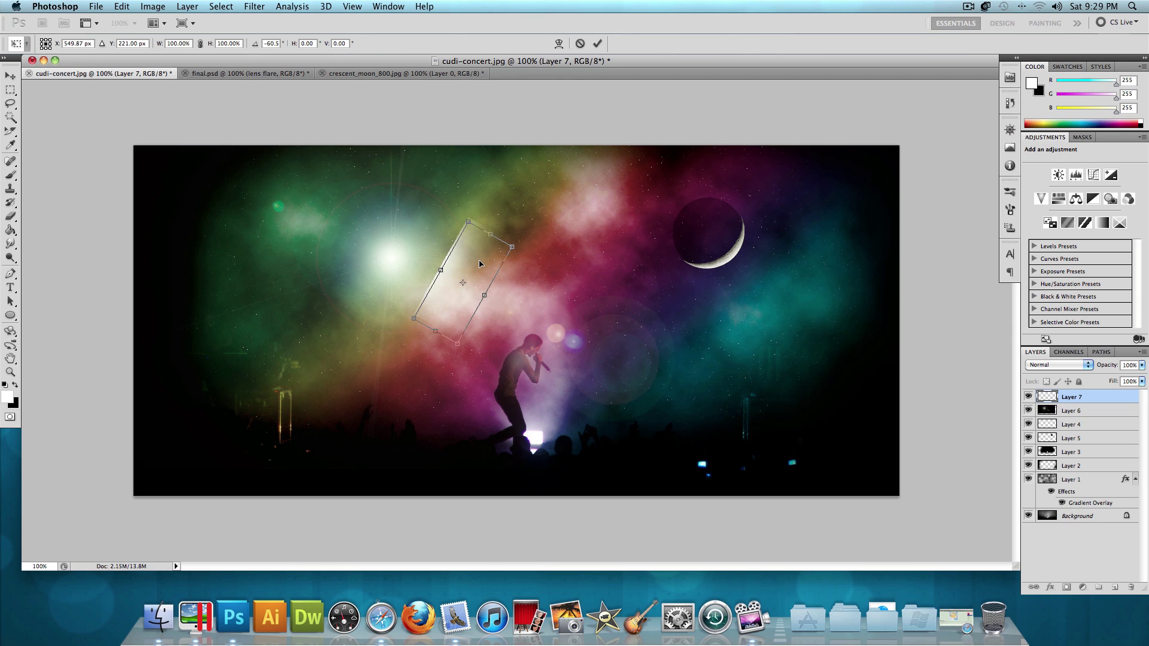
key(Return)
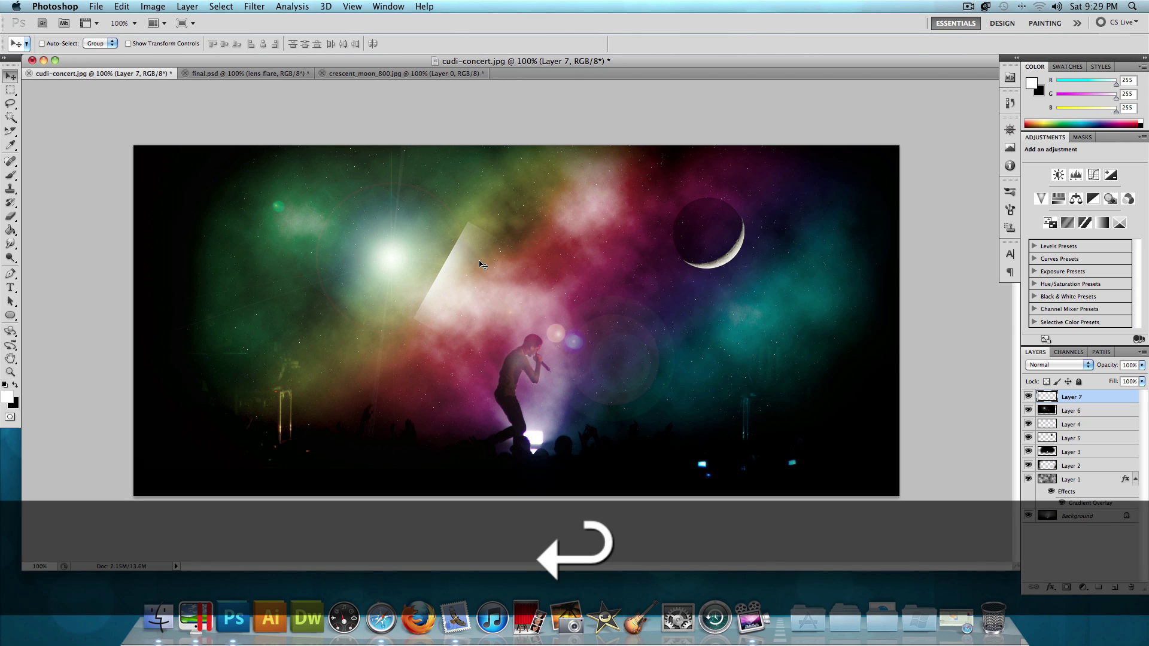
Duplicate the white streak layer and rotate the copy by -17.5°
key(super+j)
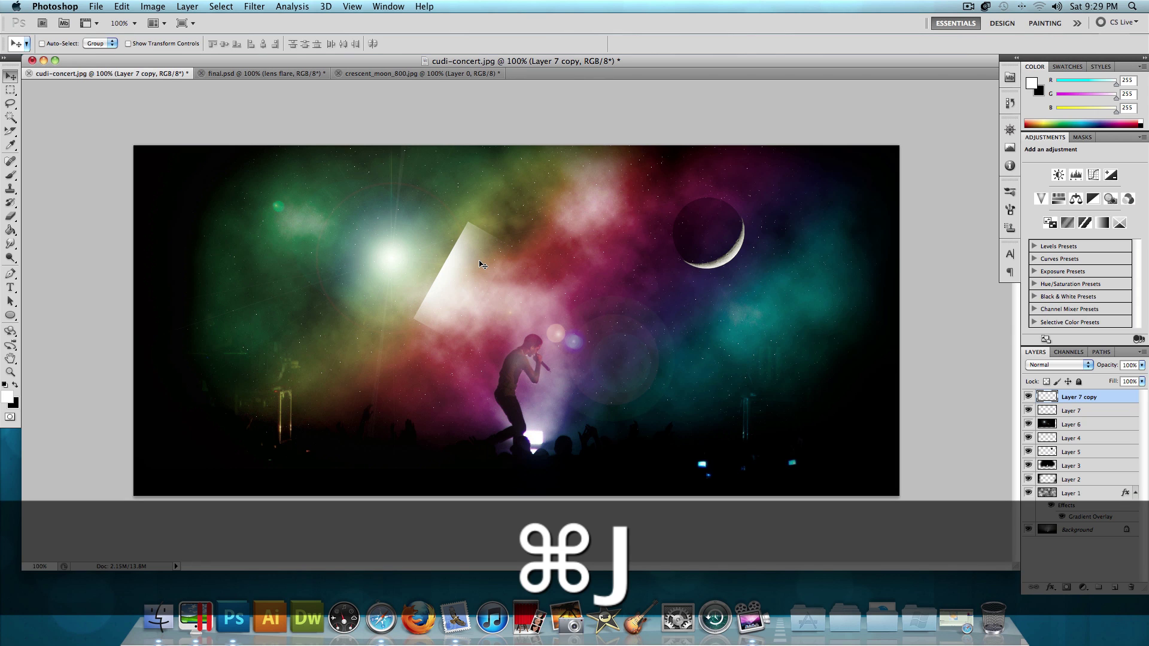
key(super+t)
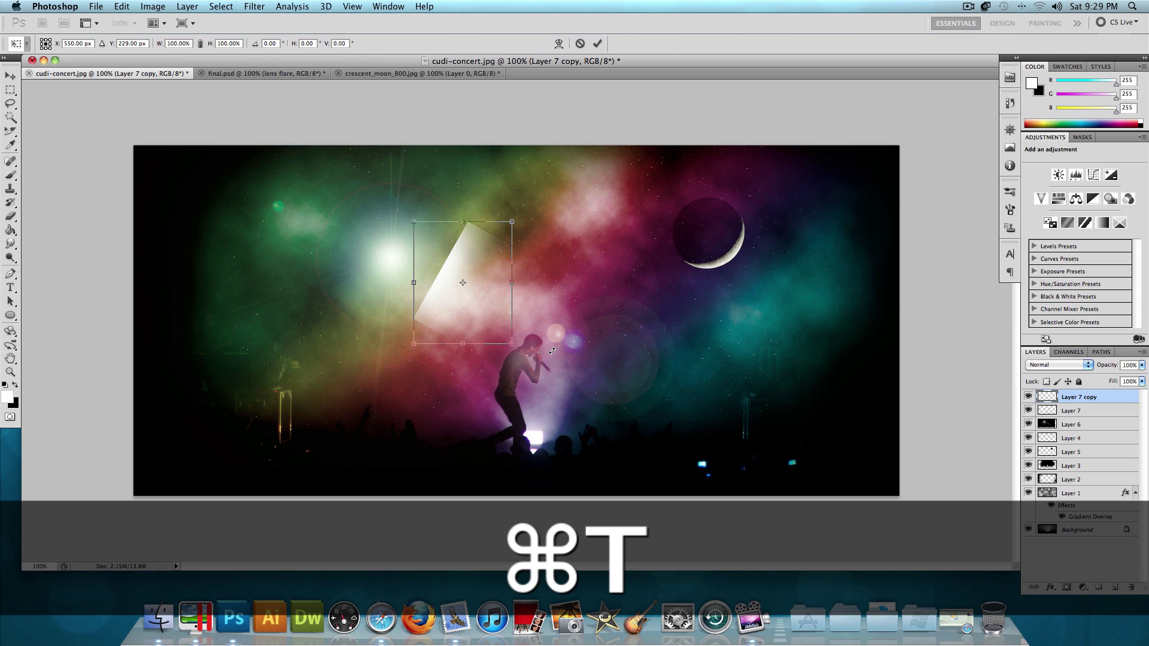
drag(552, 351, 566, 315)
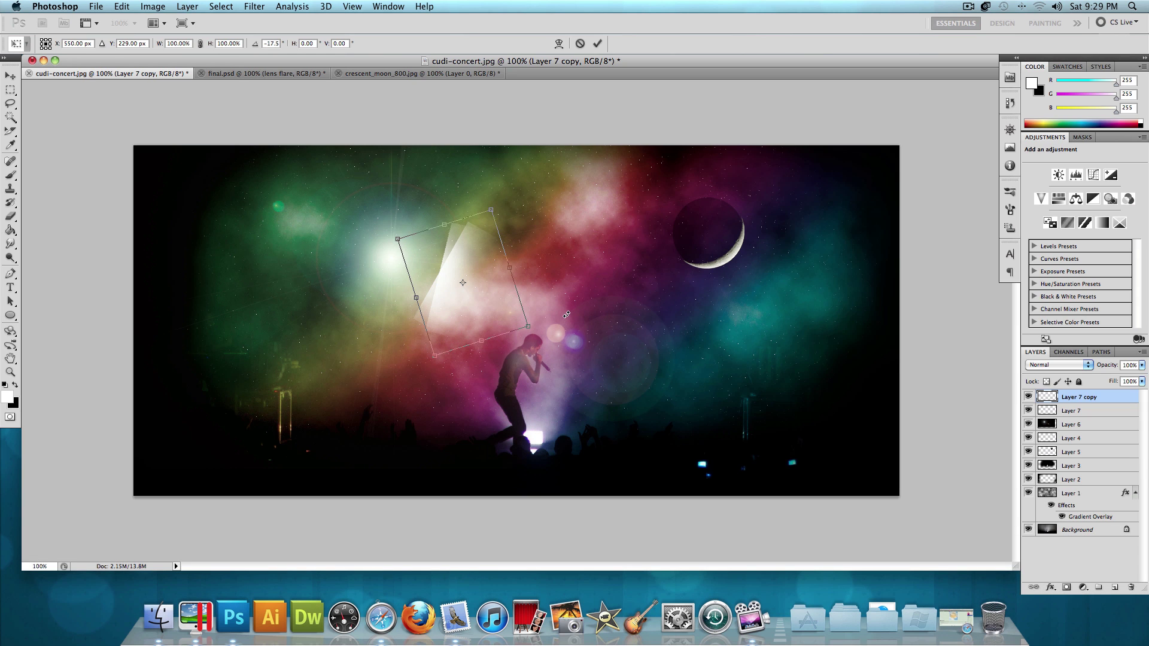
key(Return)
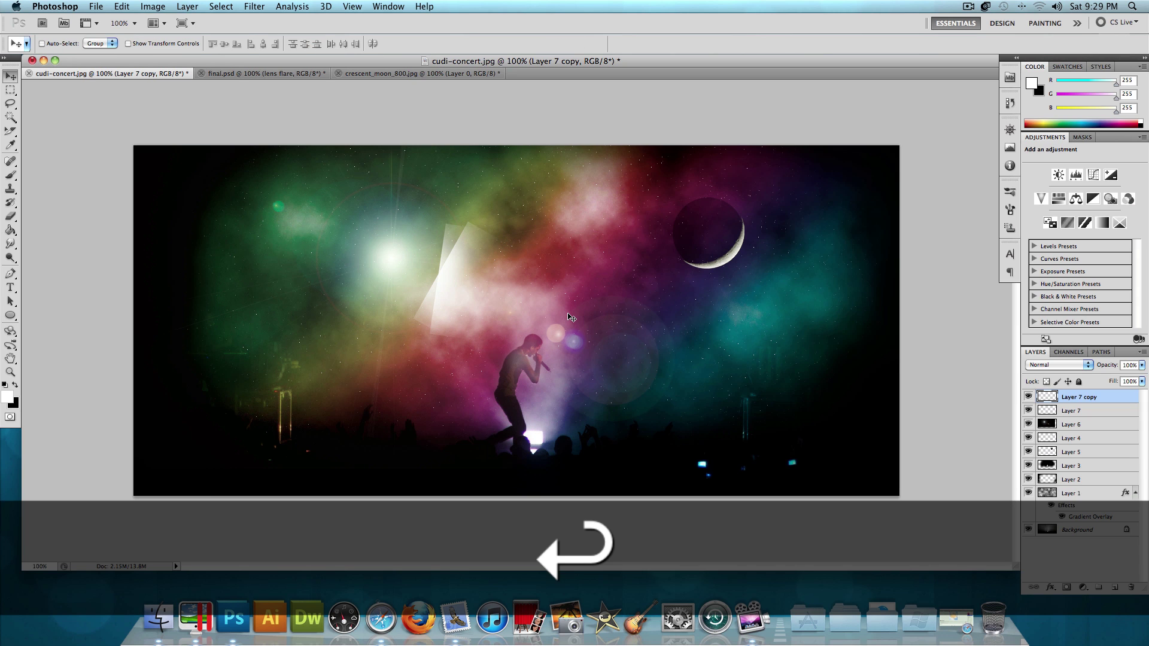
Erase the outer edges of the white streak on Layer 7 with an 80 px eraser, and make Layer 7 copy active
click(10, 217)
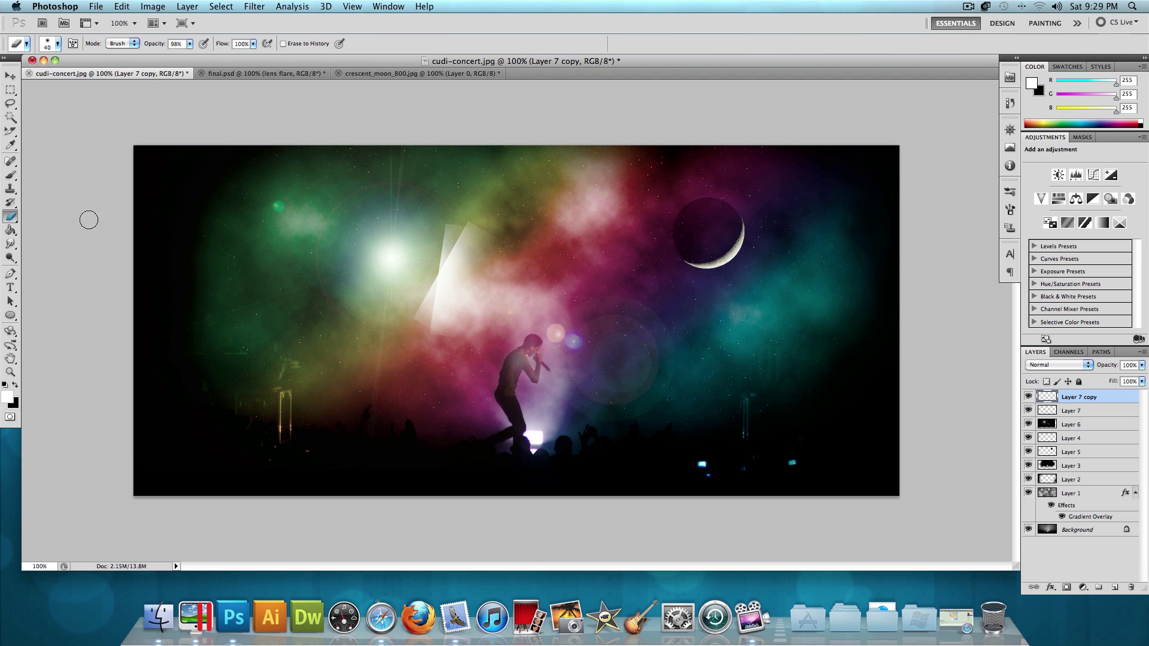
key(bracketright)
key(bracketright)
key(bracketright)
key(bracketright)
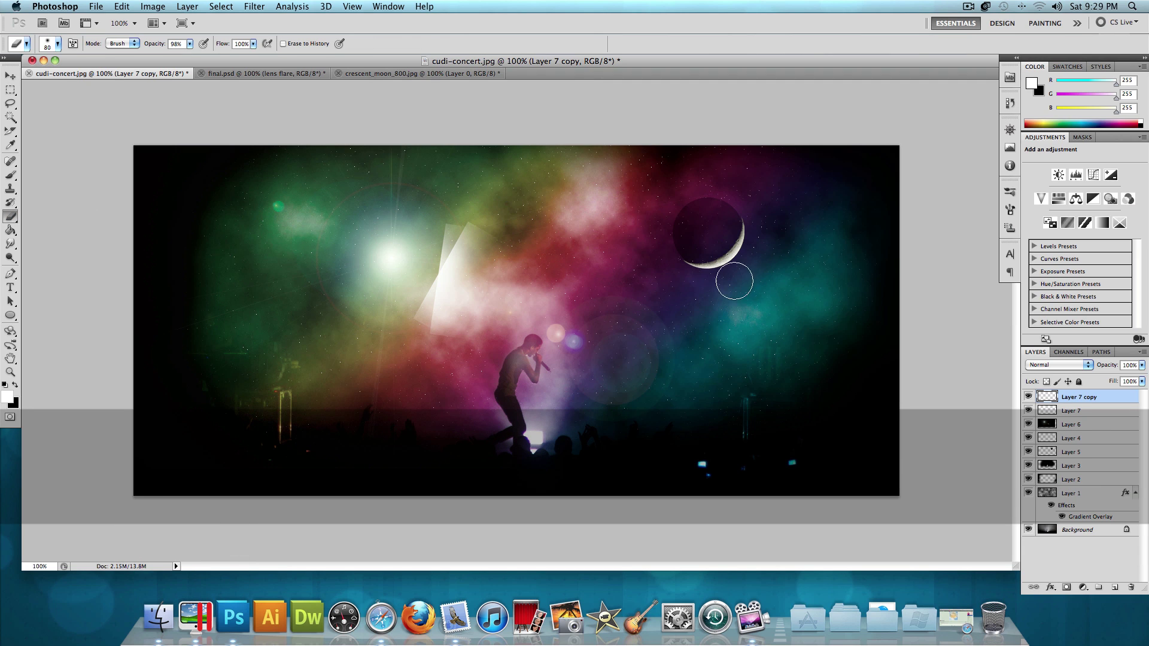
key(alt+bracketleft)
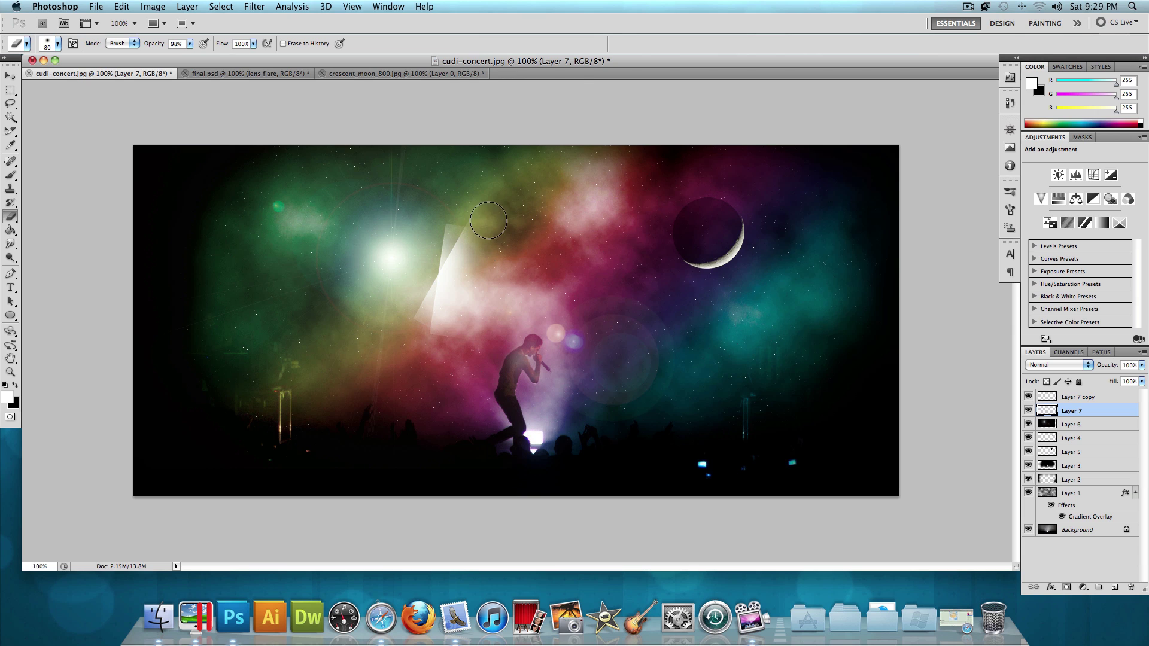
mouse_move(471, 346)
mouse_down()
mouse_move(426, 333)
mouse_move(503, 381)
mouse_move(468, 348)
mouse_move(443, 352)
mouse_move(469, 340)
mouse_move(487, 294)
mouse_move(493, 244)
mouse_move(473, 220)
mouse_up()
click(1071, 397)
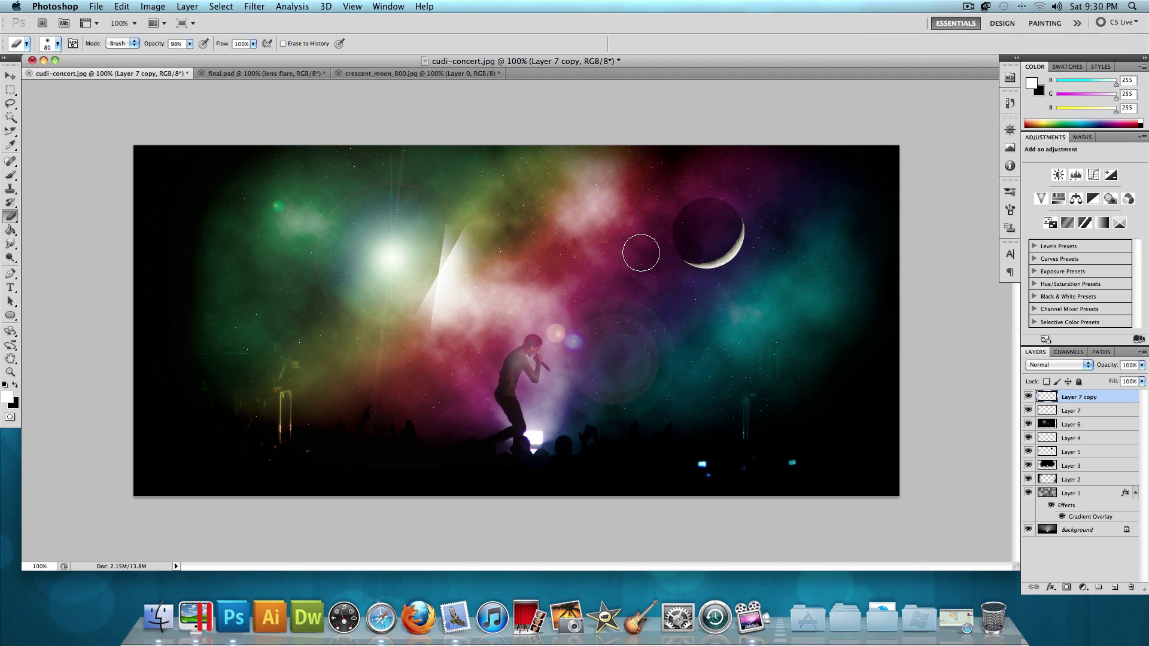
Check the light effects in final.psd, return to cudi-concert.jpg, and choose the 1280 px sunburst brush
click(240, 73)
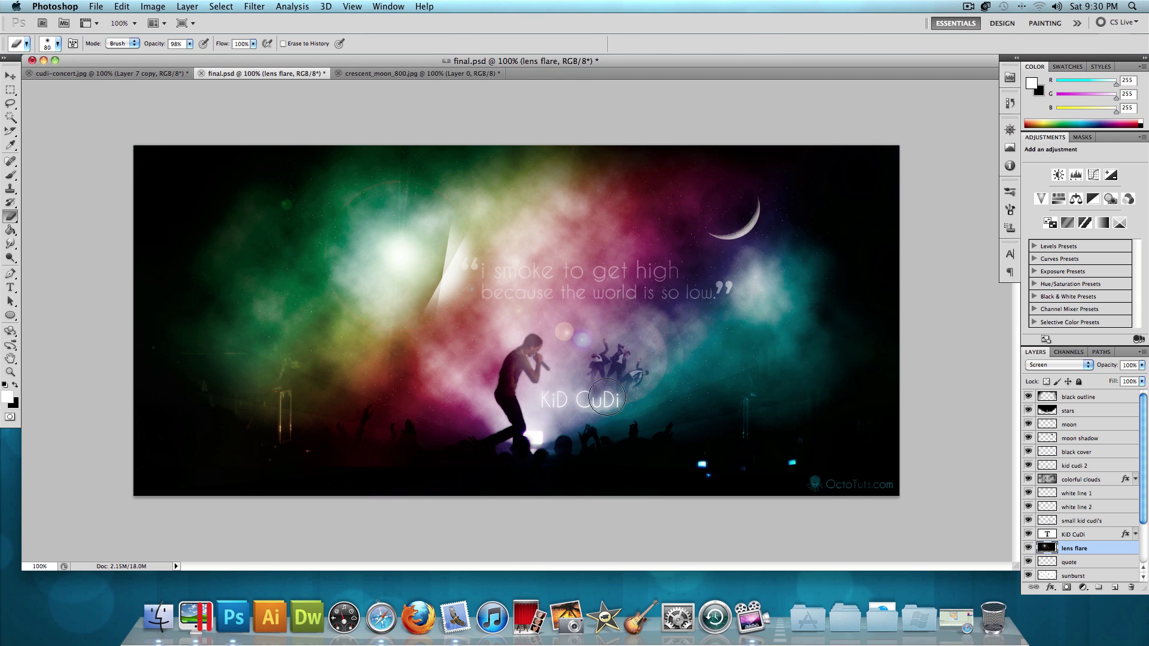
click(128, 73)
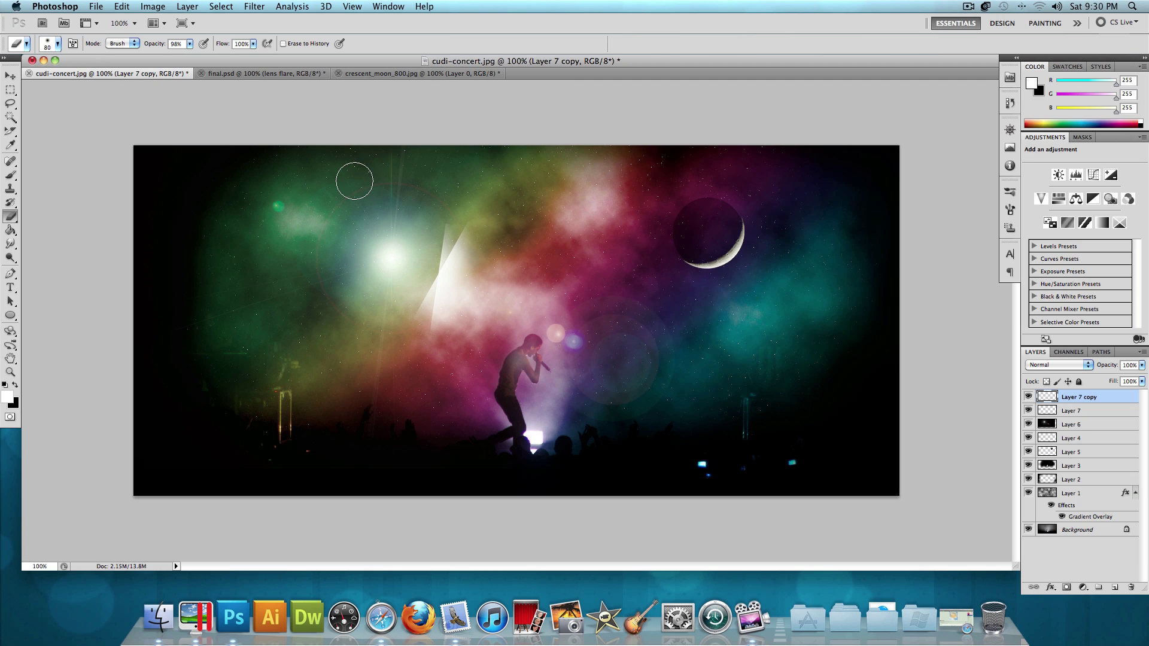
click(4, 174)
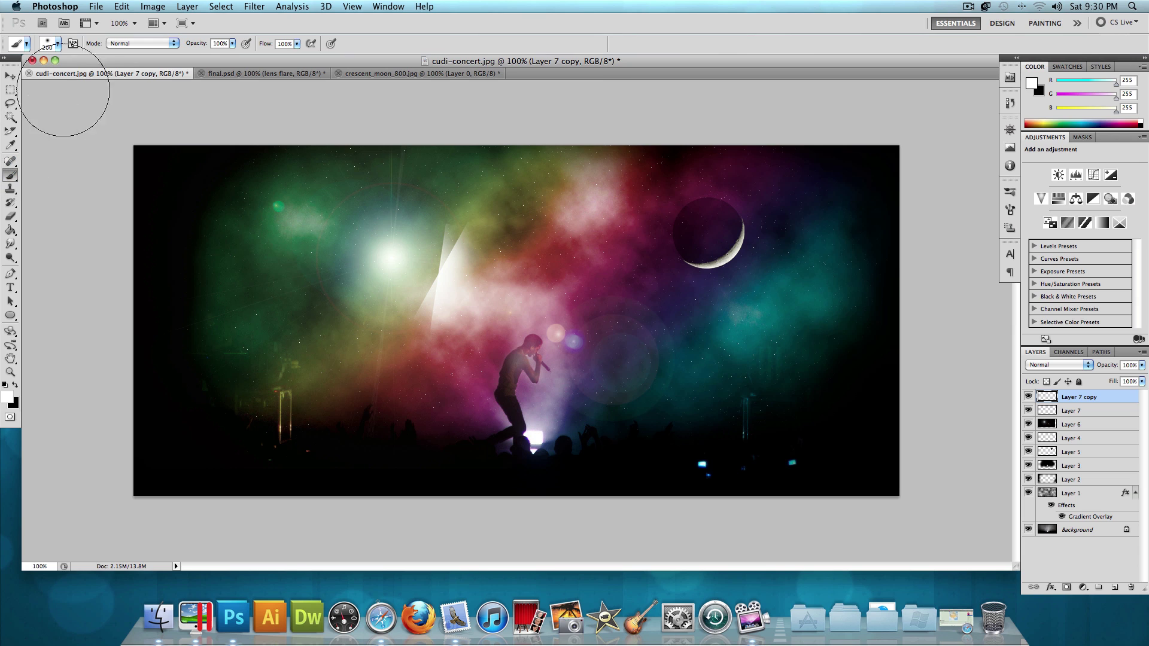
click(58, 44)
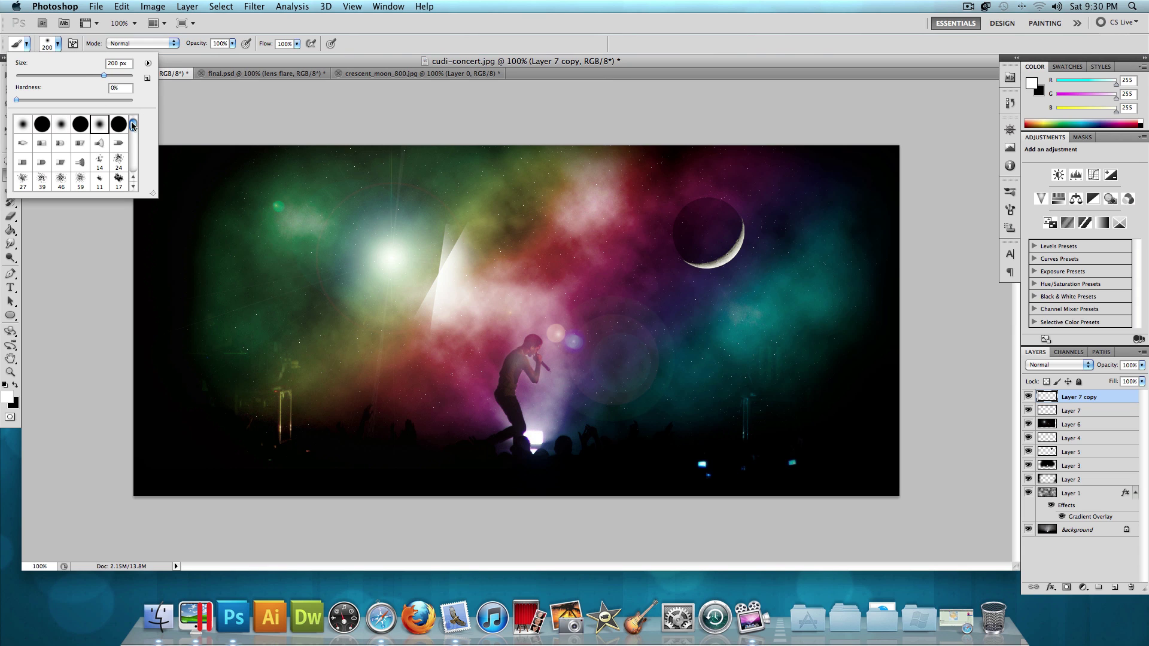
drag(133, 125, 134, 177)
scroll(94, 161, up, 2)
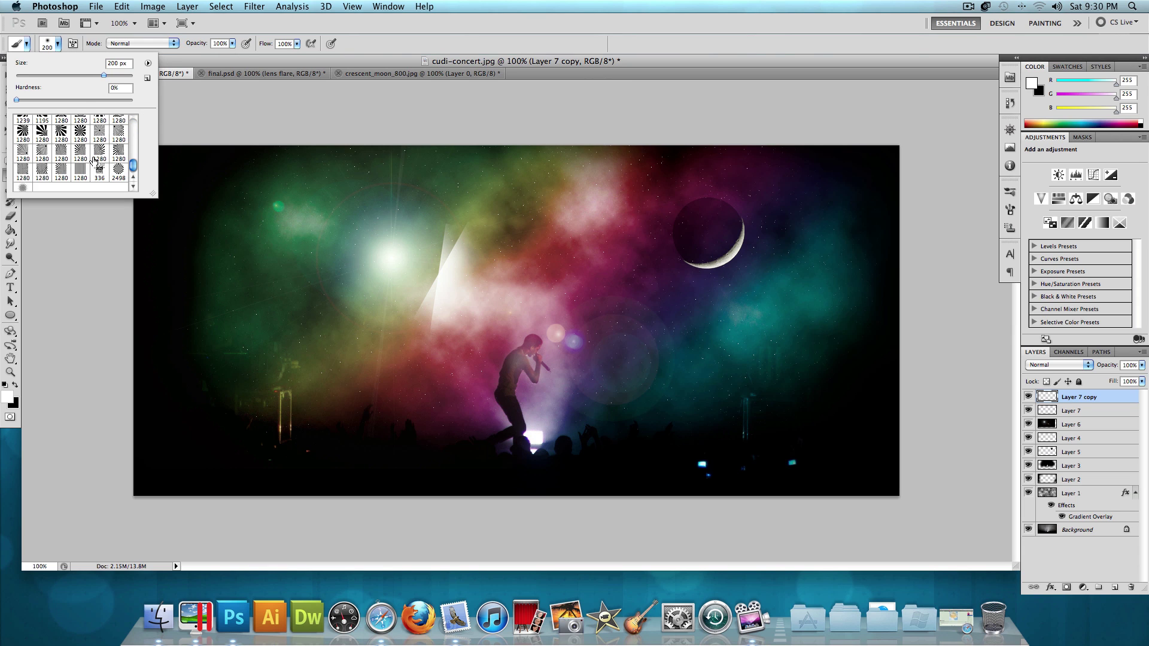
scroll(66, 146, up, 2)
click(62, 142)
key(Return)
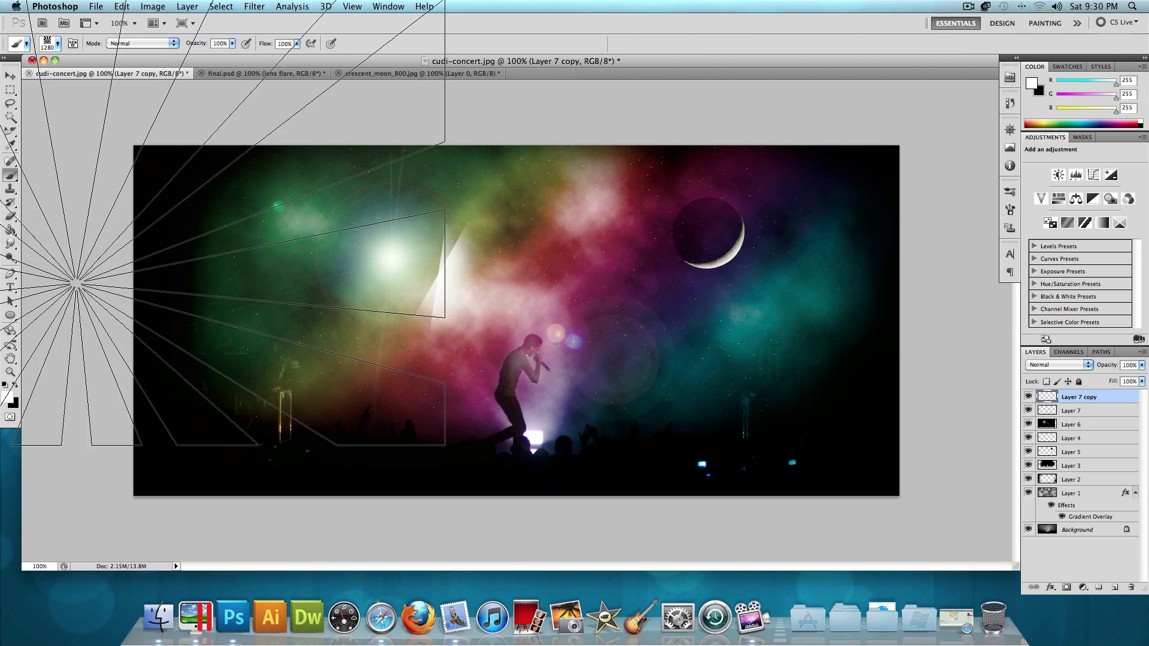
Add a new layer directly above the clouds on Layer 1 and stamp a white sunburst radiating from the singer's feet
key(super+shift+n)
key(Return)
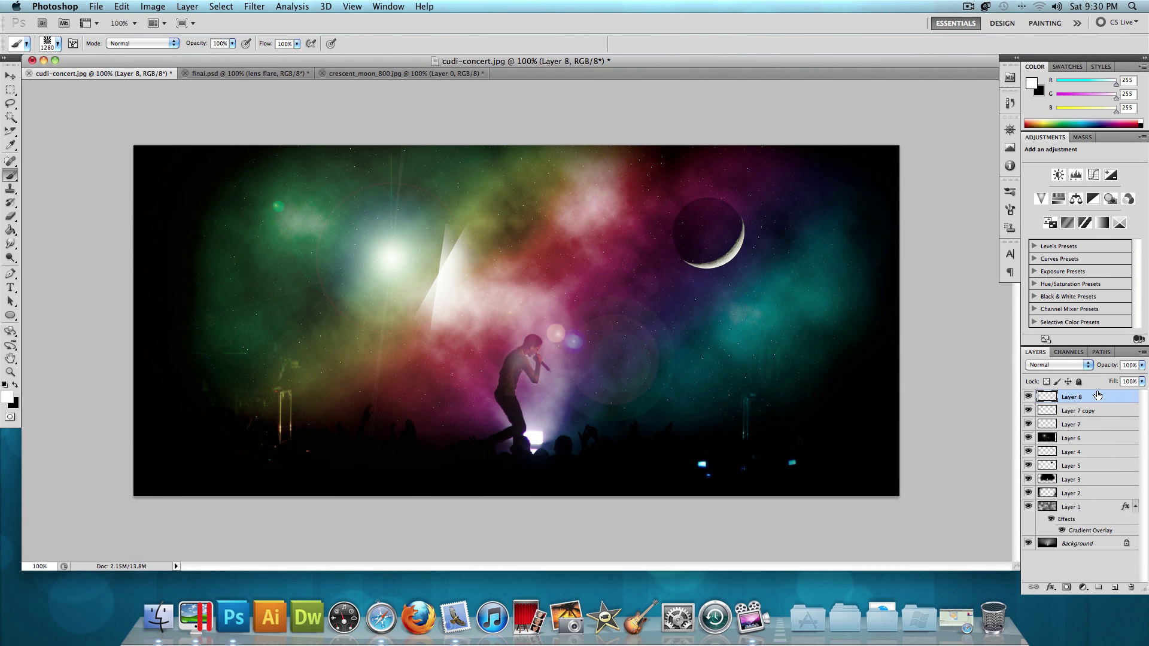
drag(1097, 396, 1095, 500)
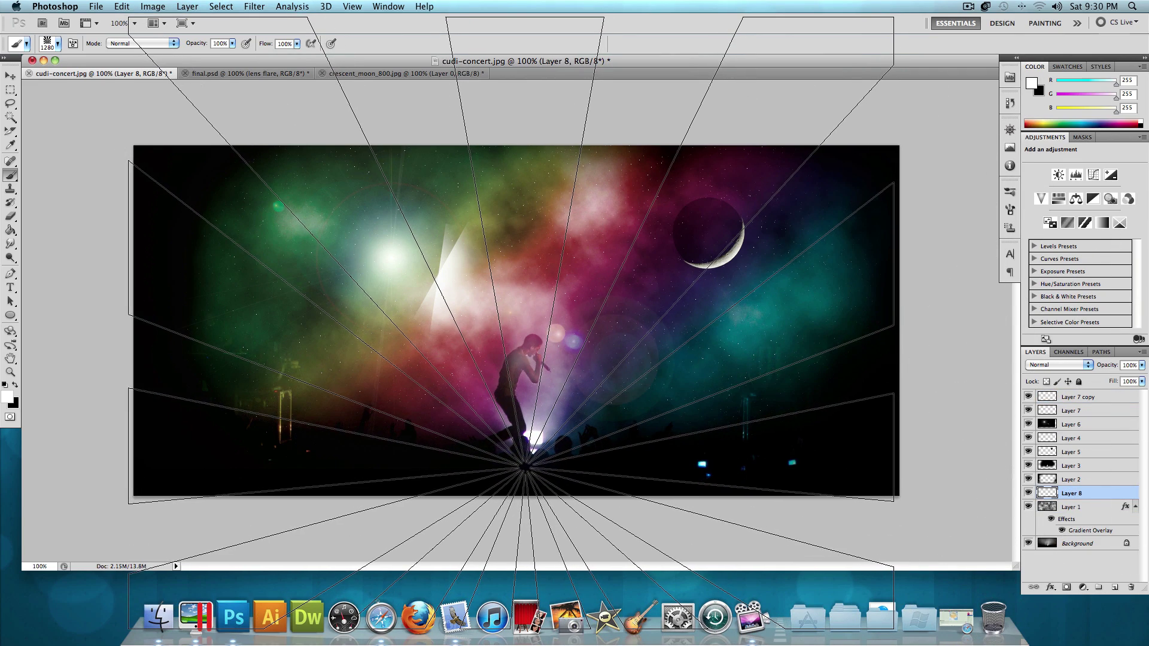
click(512, 323)
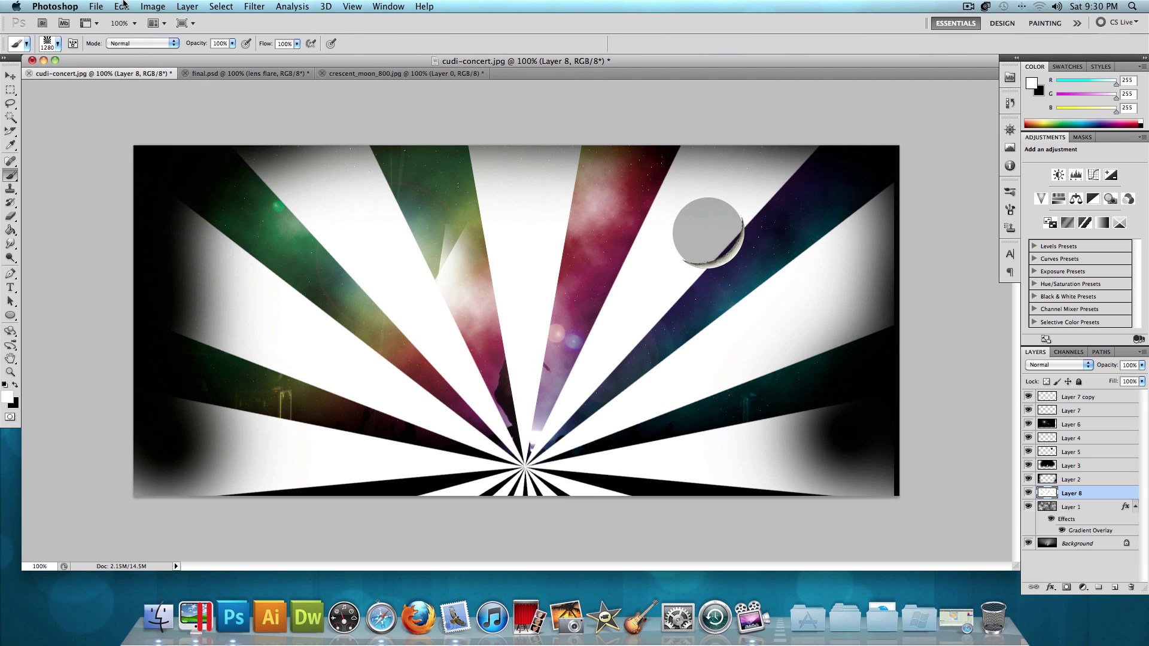
Set the sunburst layer's opacity to 3%
click(1125, 365)
text(3)
key(Return)
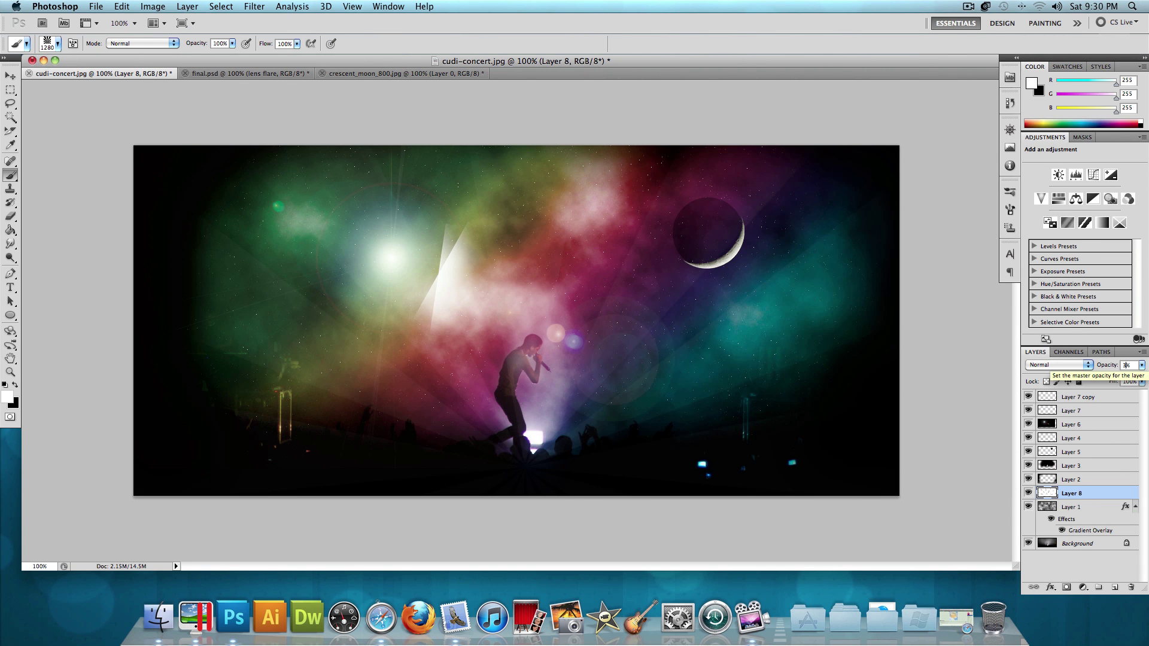
Select the Eraser and adjust its brush size for touching up the sunburst layer
click(12, 217)
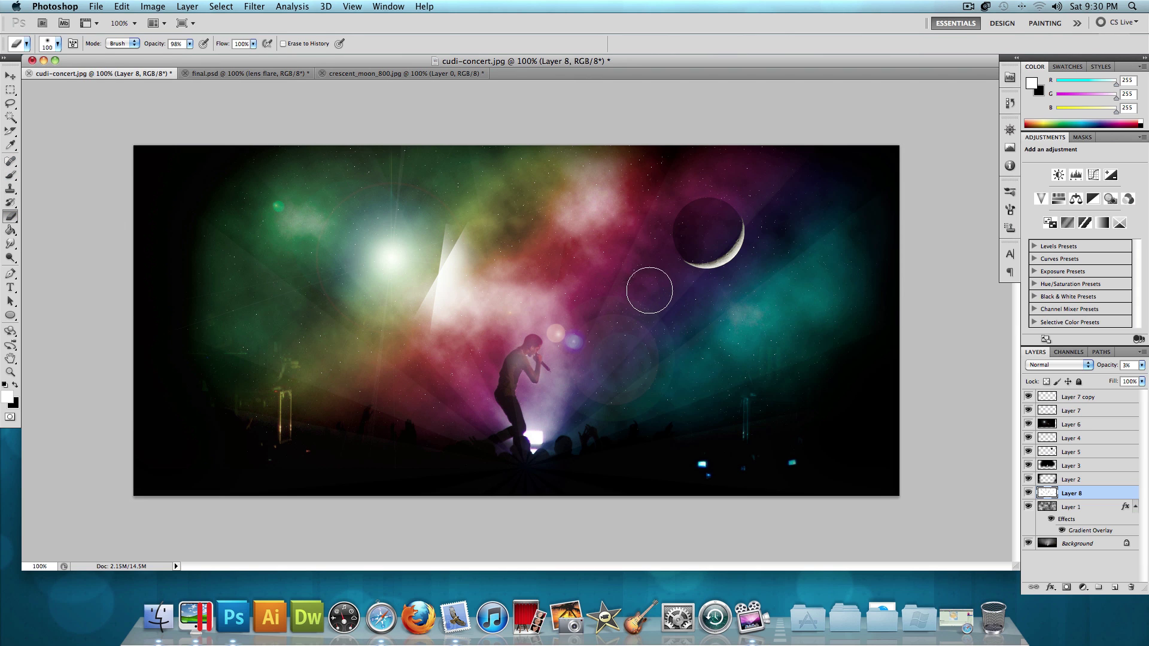
key(bracketright)
key(bracketright)
key(bracketright)
key(bracketright)
key(bracketright)
key(bracketright)
key(bracketleft)
key(bracketleft)
key(bracketleft)
key(bracketleft)
key(bracketleft)
key(bracketleft)
key(bracketleft)
key(bracketleft)
key(bracketleft)
key(bracketleft)
key(bracketleft)
key(bracketleft)
Add the white text "I smoke to get high" in Caviar Dreams Regular, 54 pt, in the sky above the singer
click(10, 287)
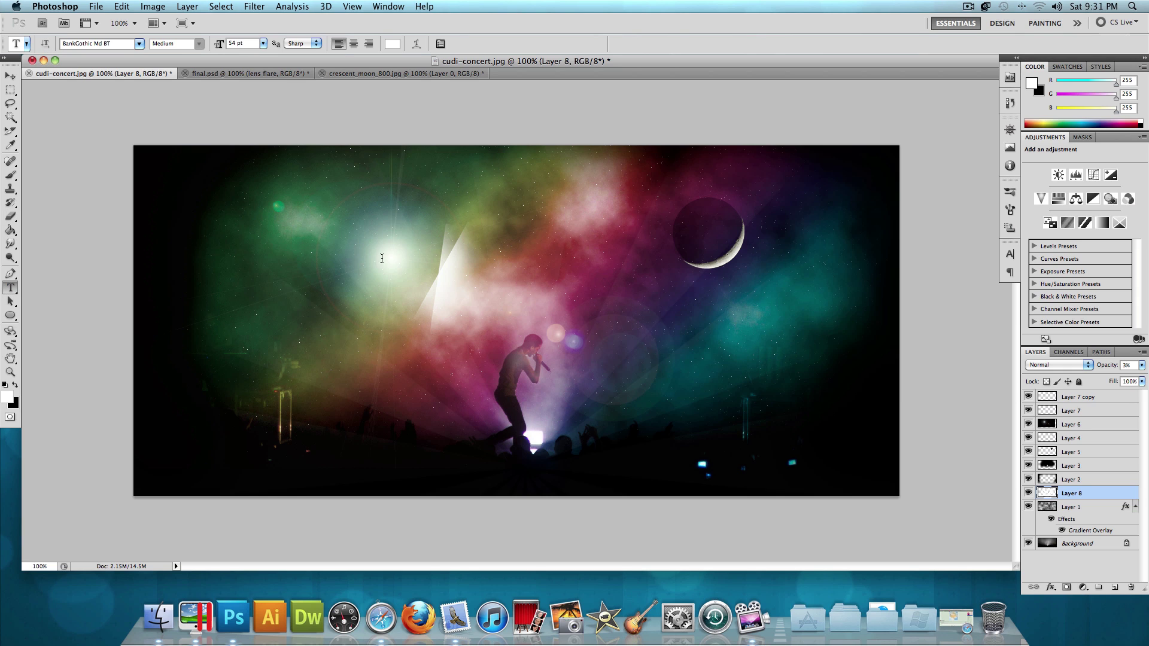
click(483, 264)
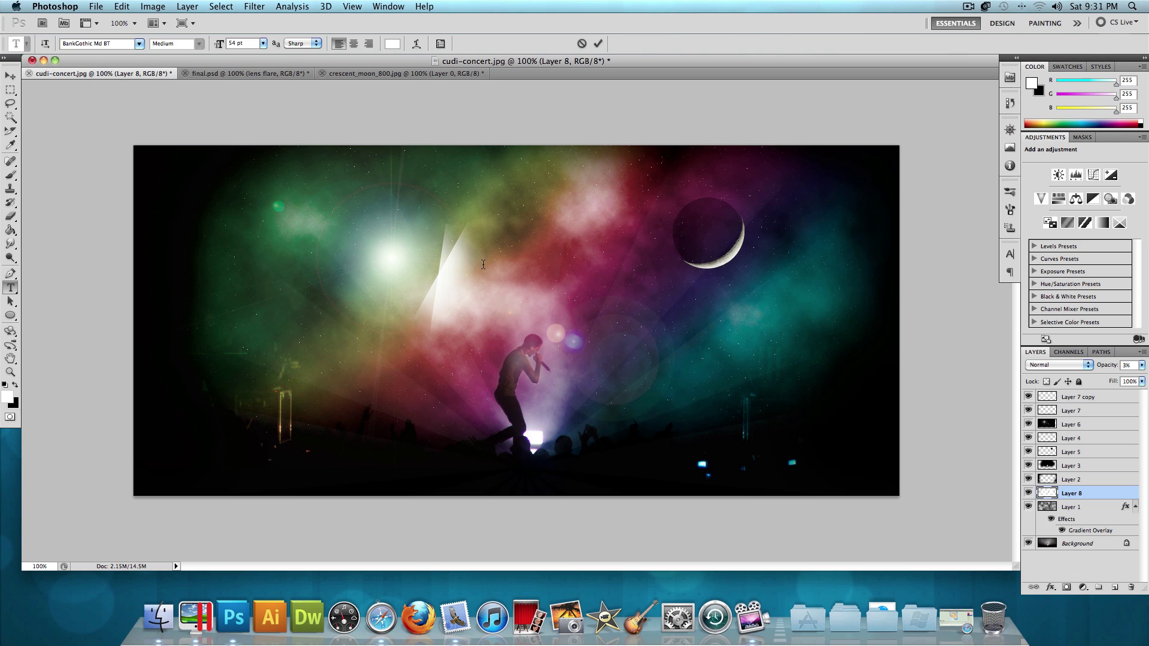
click(104, 43)
text(Caviar Dreams)
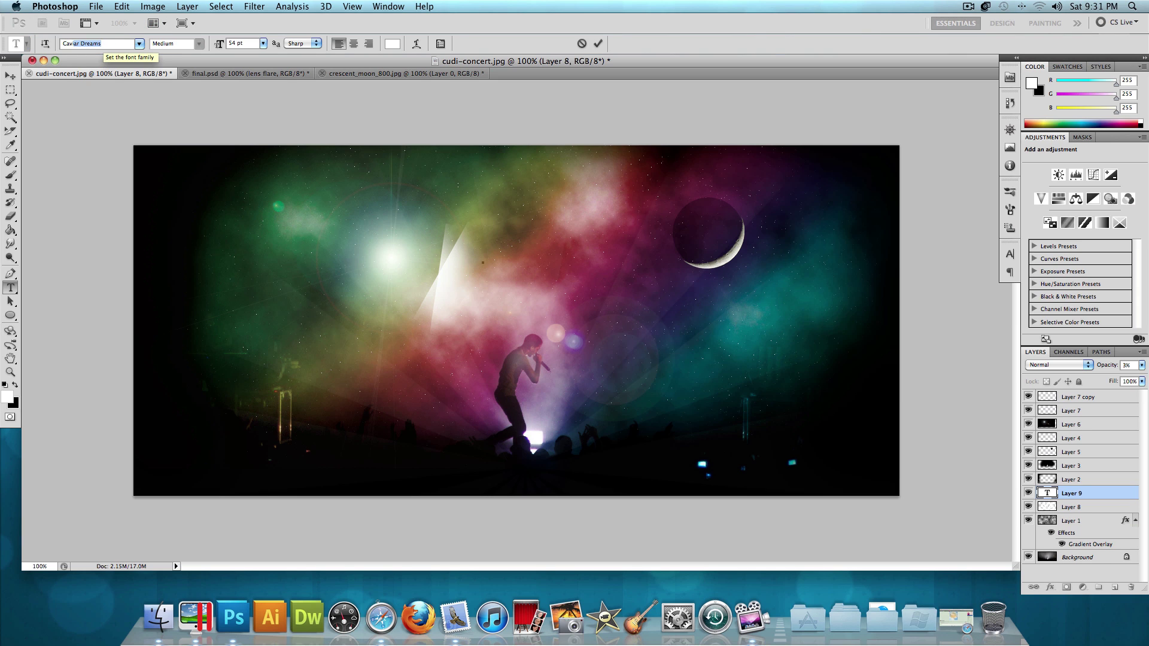
key(Return)
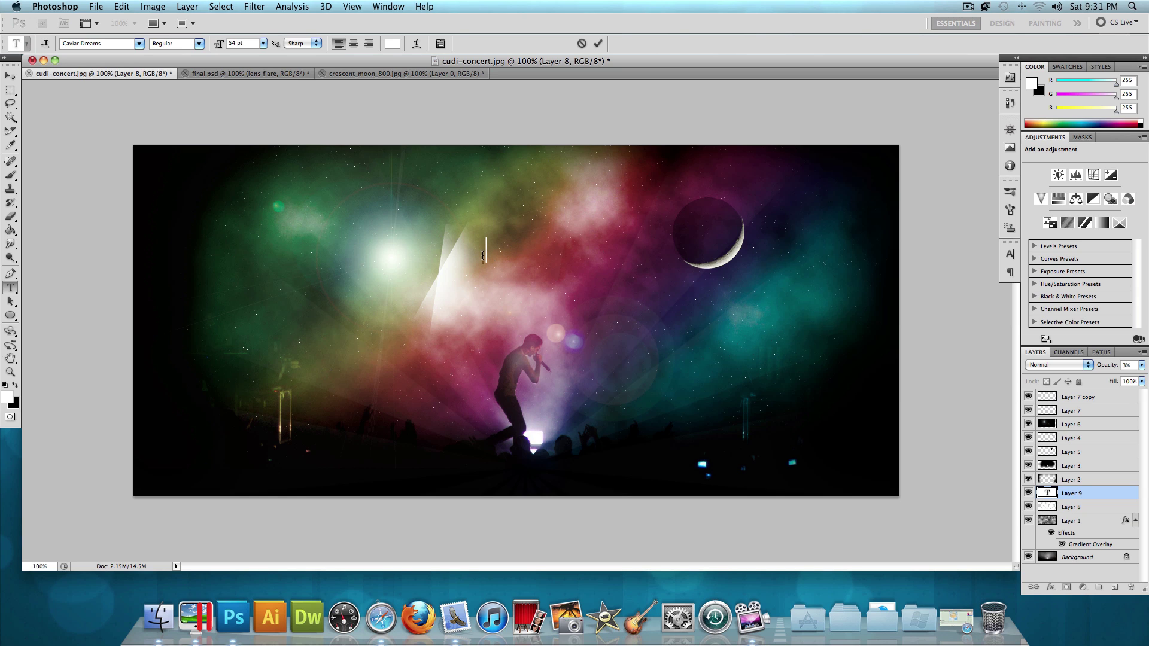
text(smoke)
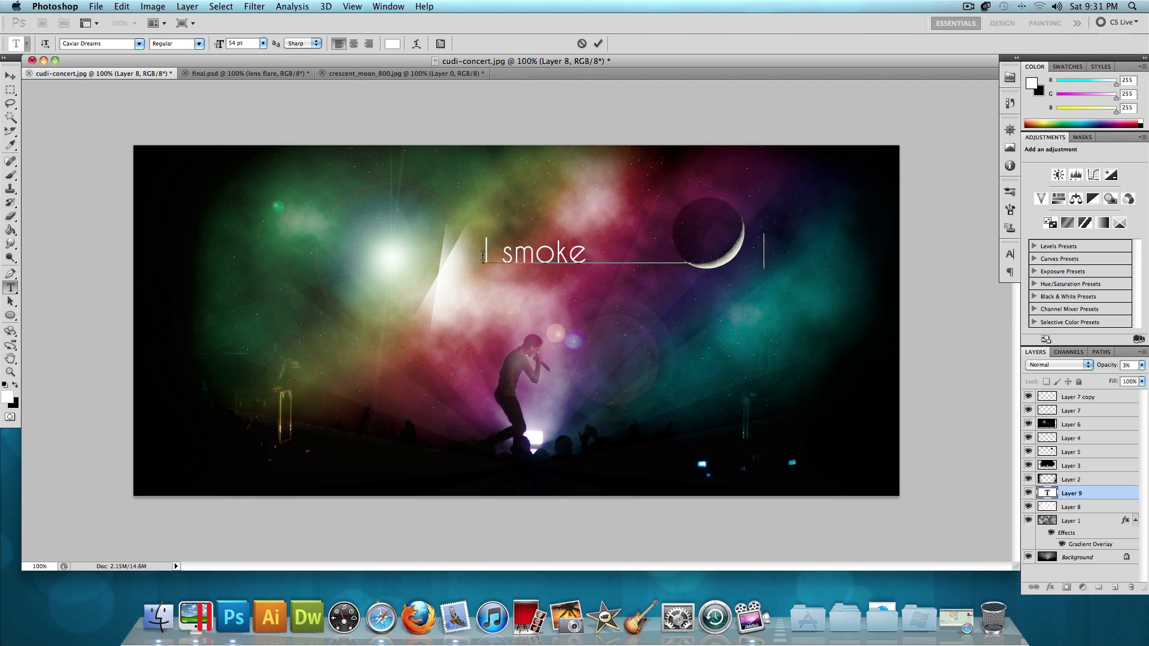
text(        to get high)
key(ctrl+Return)
Check the quote in final.psd, and add the text "because the world is so low" below the first line in cudi-concert.jpg
click(257, 77)
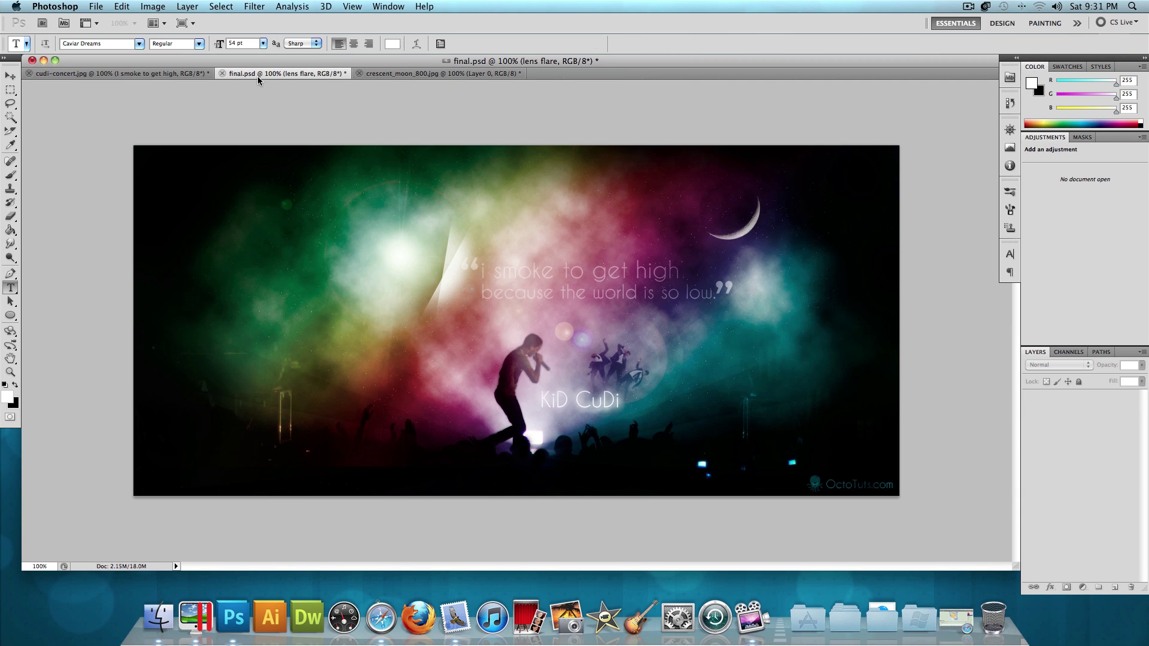
click(87, 73)
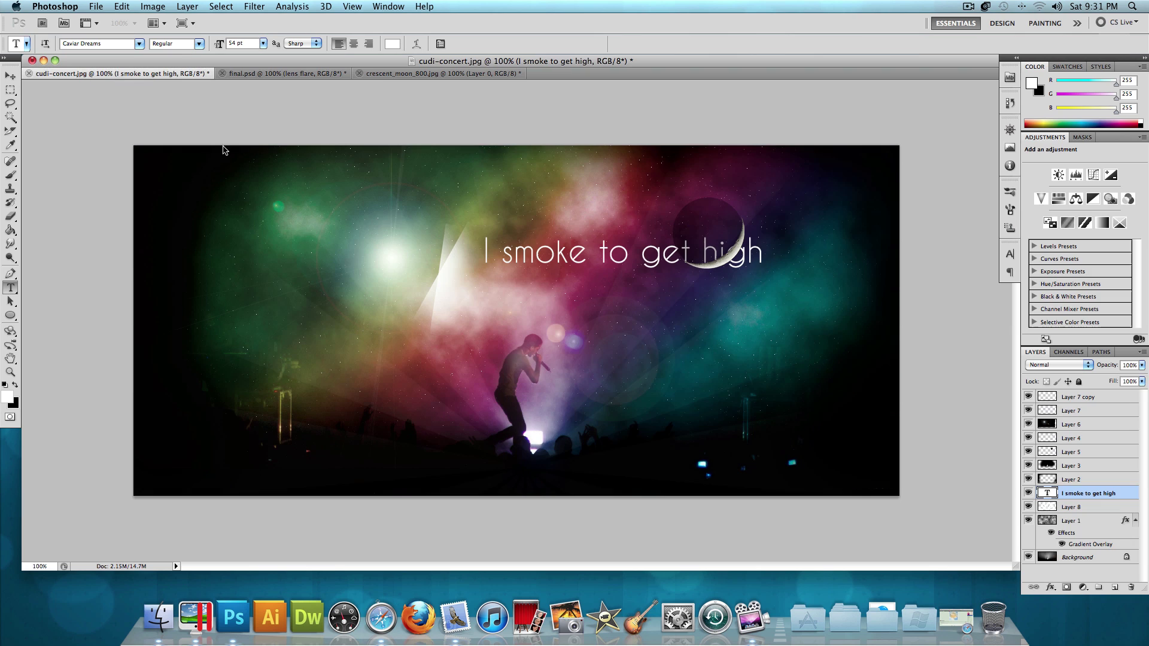
click(9, 288)
click(484, 299)
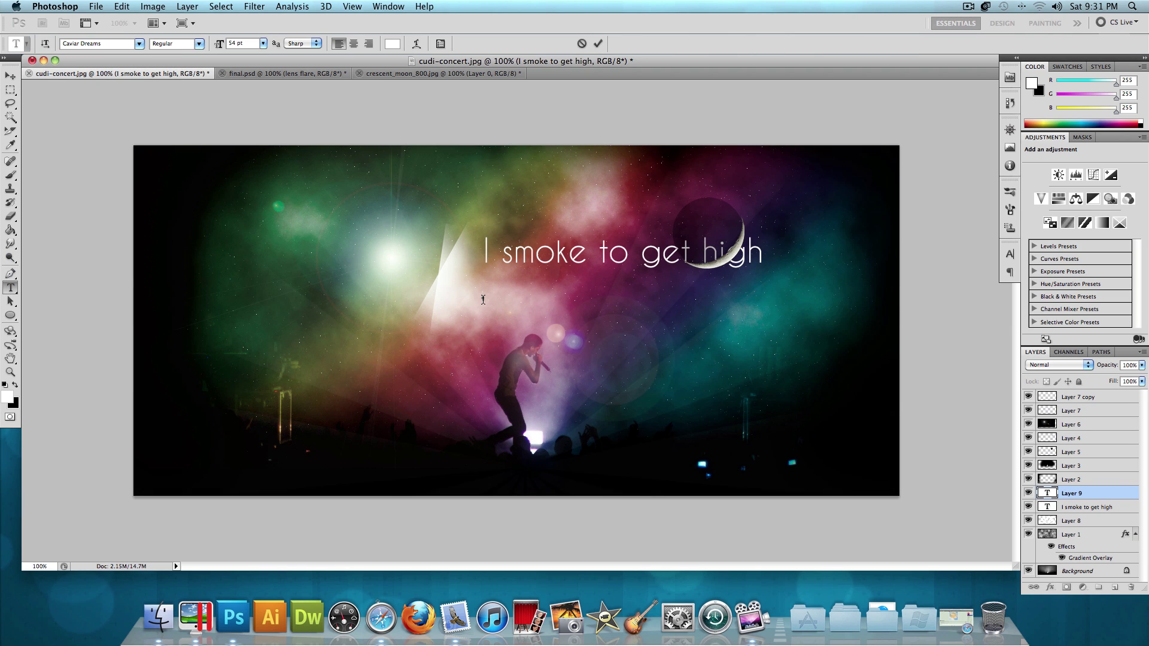
text(becod is )
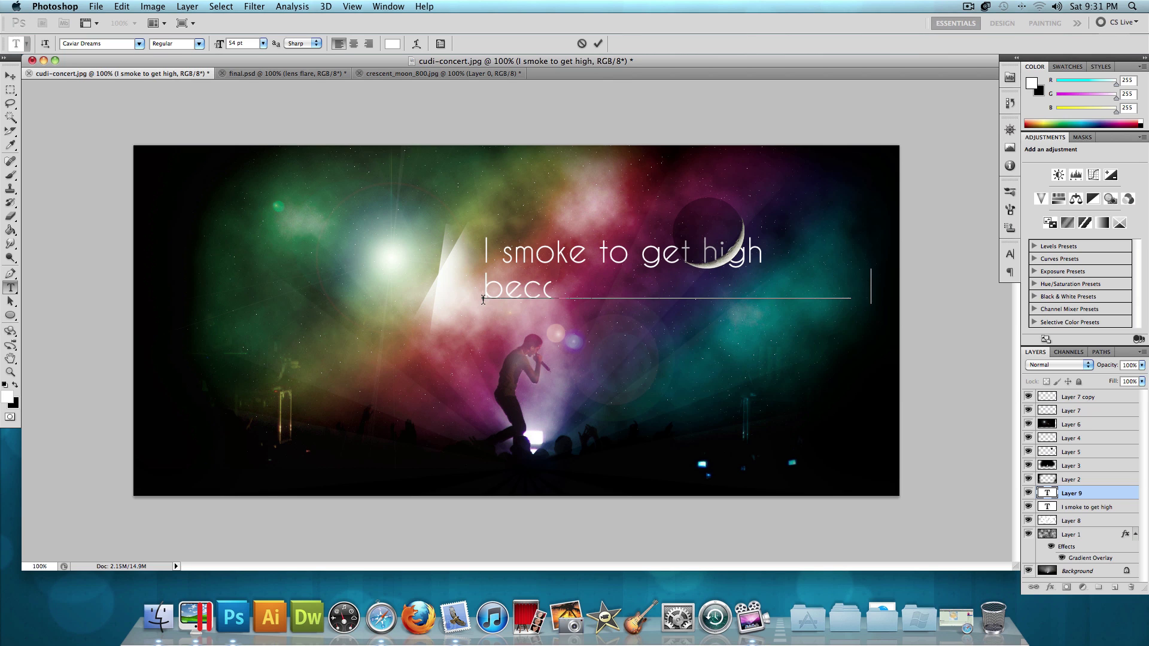
text(world is so low)
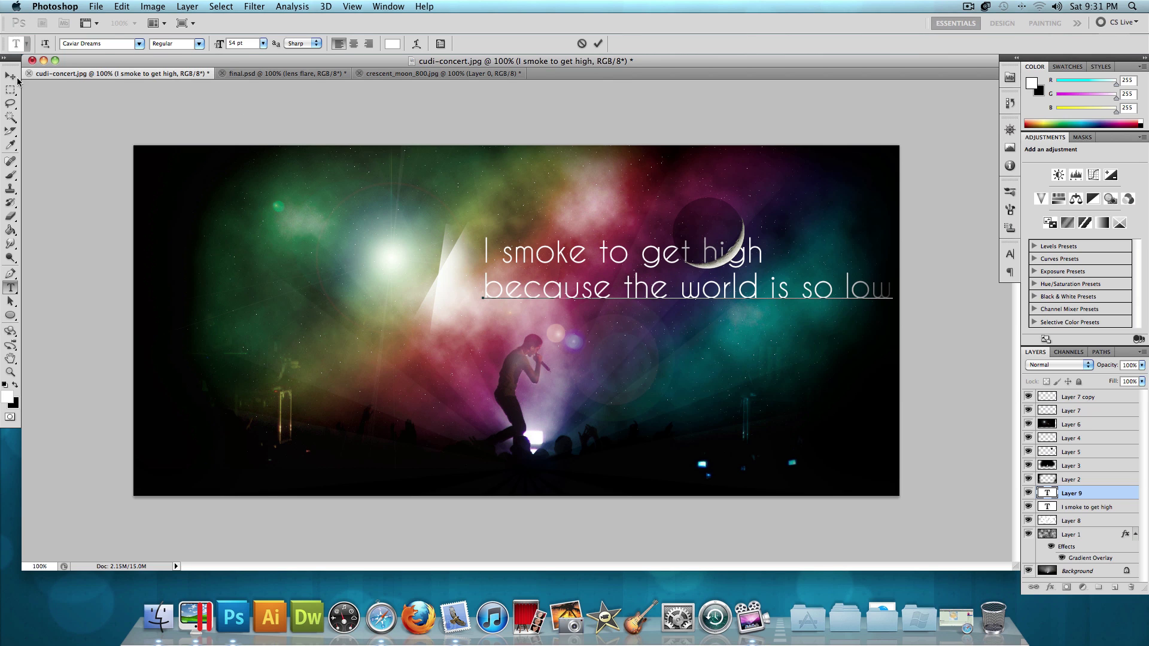
click(18, 78)
Scale the text "because the world is so low" down proportionally so it clears the image's dark edge
key(super+t)
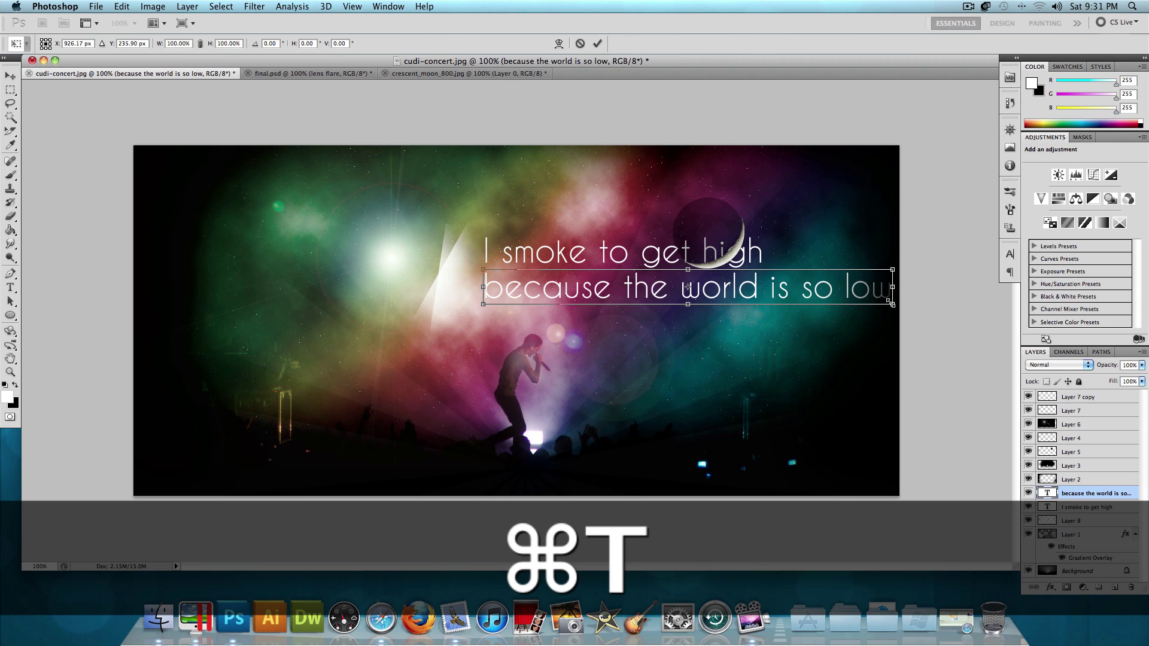
drag(892, 304, 666, 297)
key(Return)
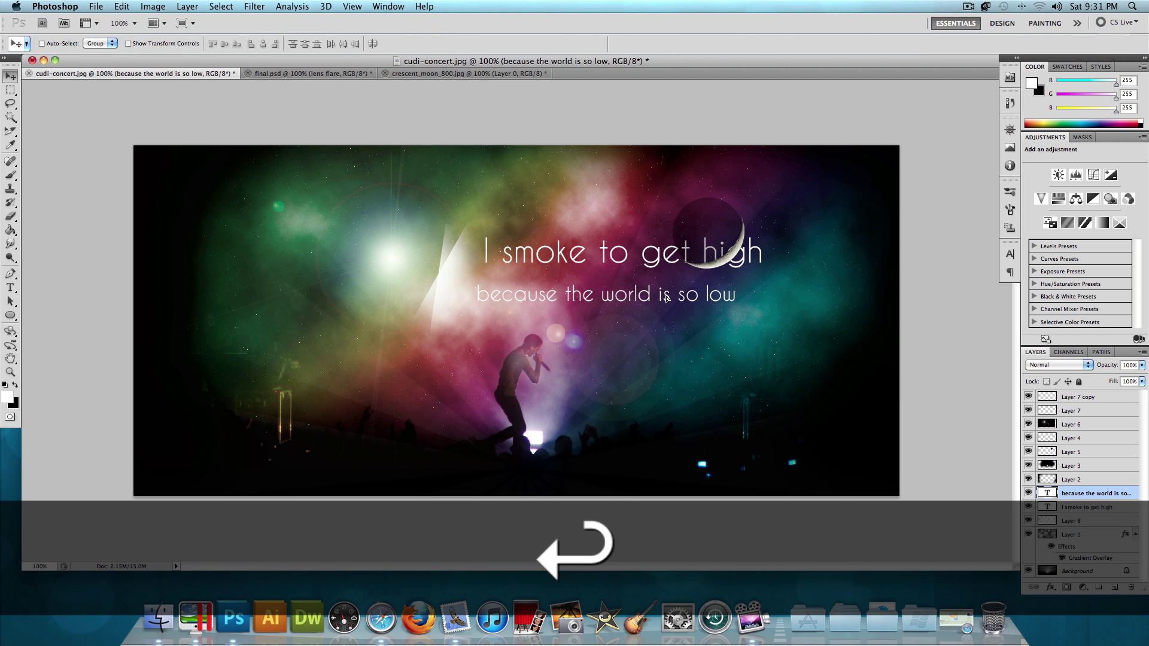
Scale down the text "I smoke to get high" and left-align it closely above the second line, leaving both text layers selected
click(1070, 509)
key(super+t)
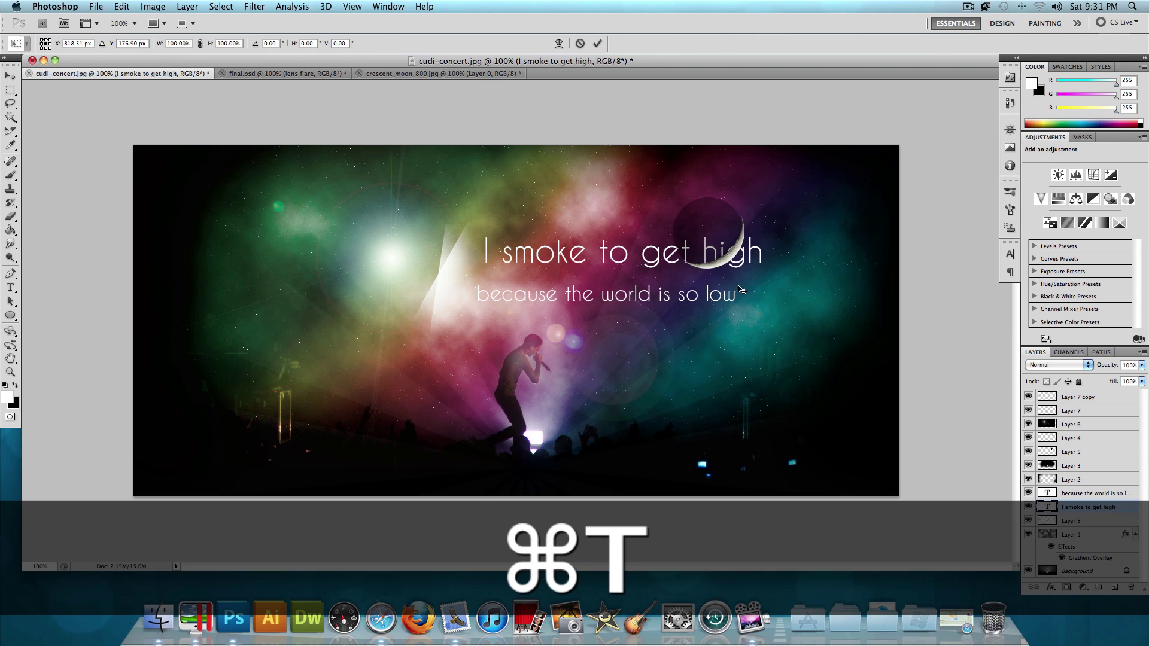
drag(764, 234, 719, 248)
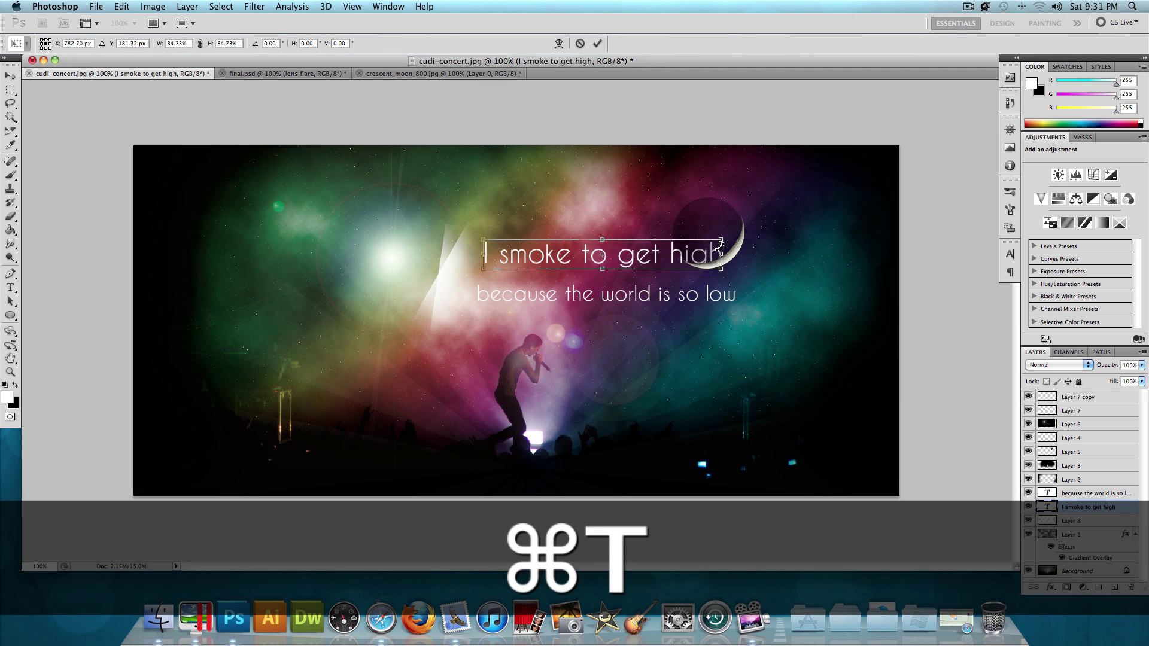
key(shift)
key(Return)
drag(654, 262, 612, 292)
shift+click(1084, 492)
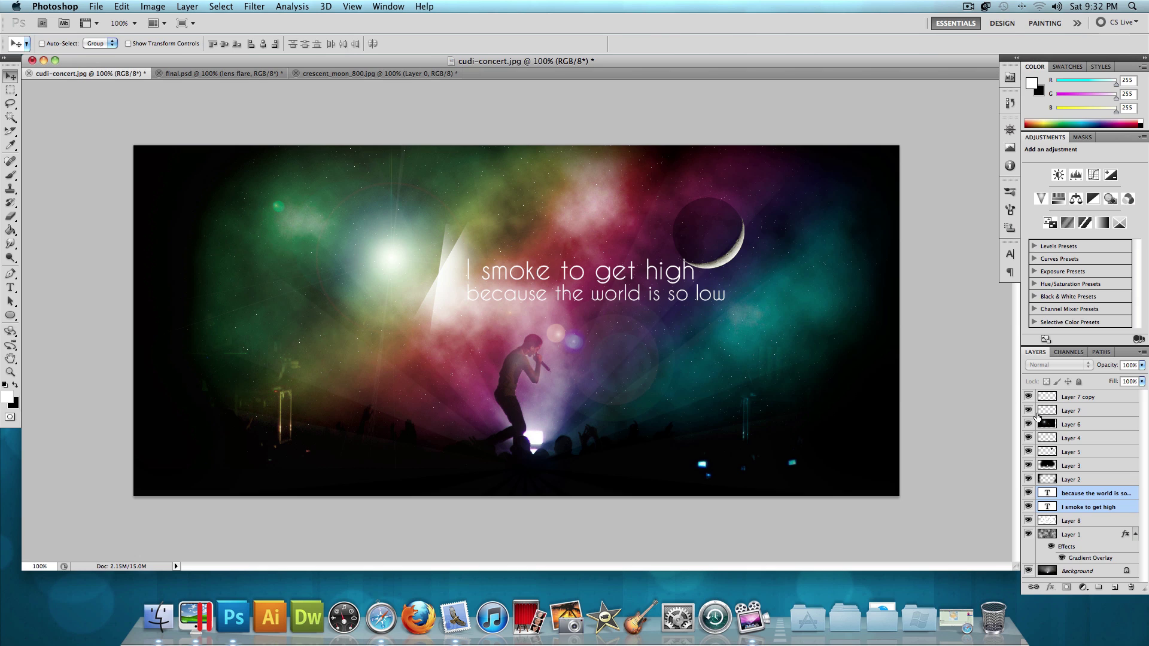
Identify the moon and its shadow by toggling layer visibility, and move Layers 4 and 5 together up and right, clear of the quote
click(1027, 397)
click(1028, 397)
click(1027, 452)
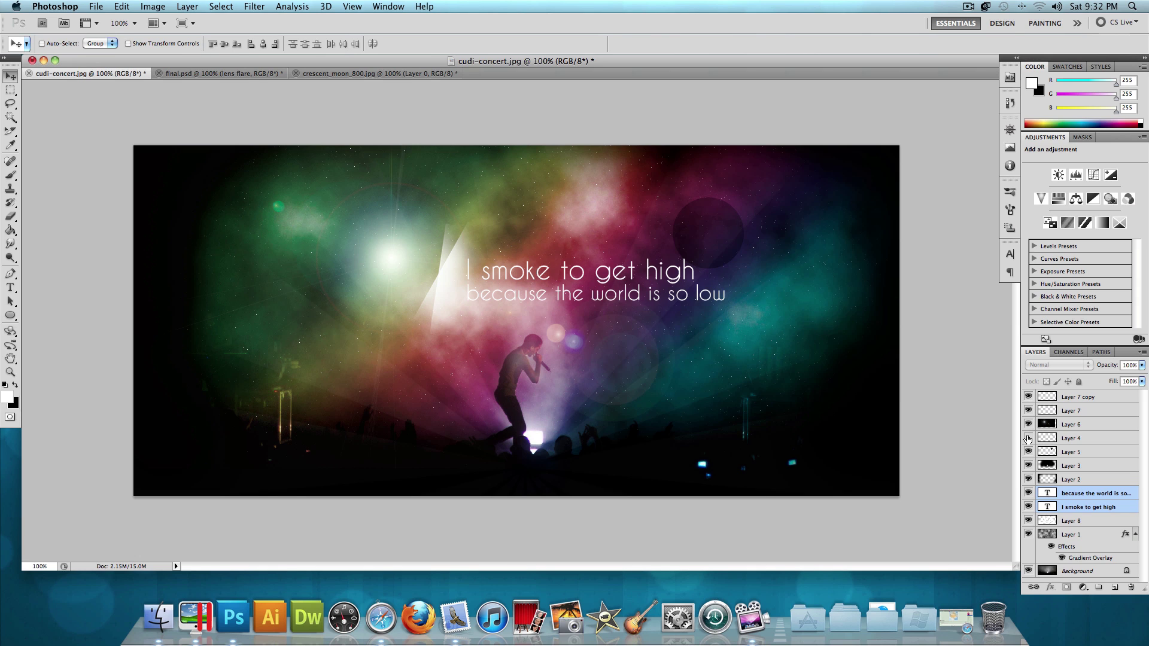
click(1027, 452)
click(1028, 452)
click(1058, 453)
shift+click(1070, 438)
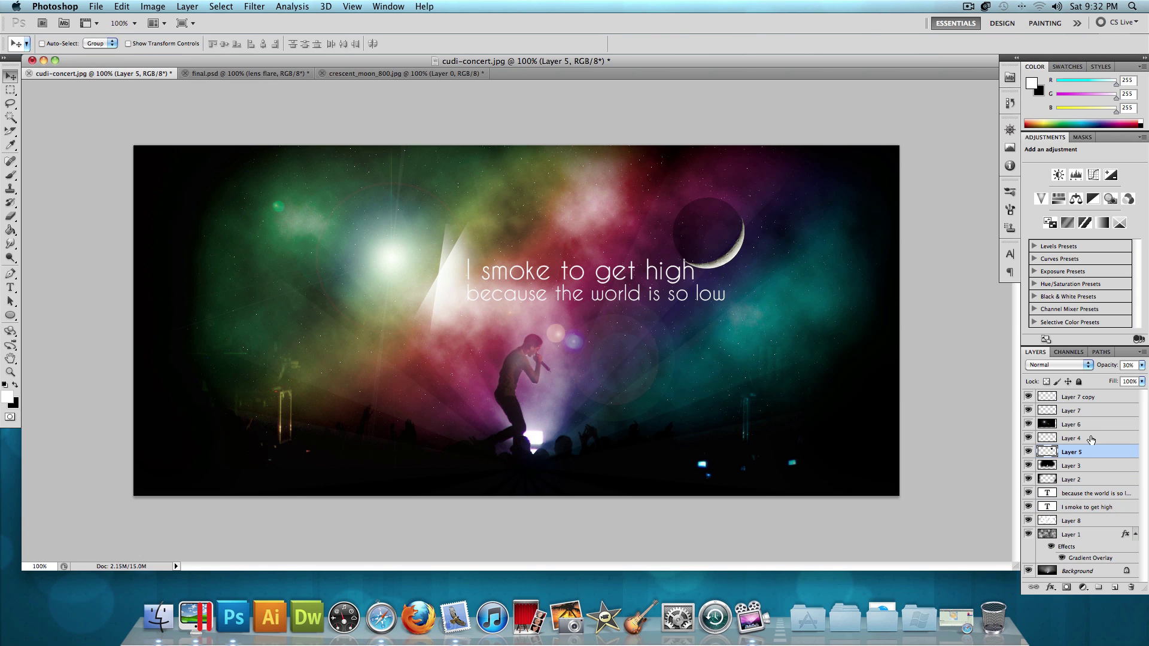
drag(752, 275, 800, 265)
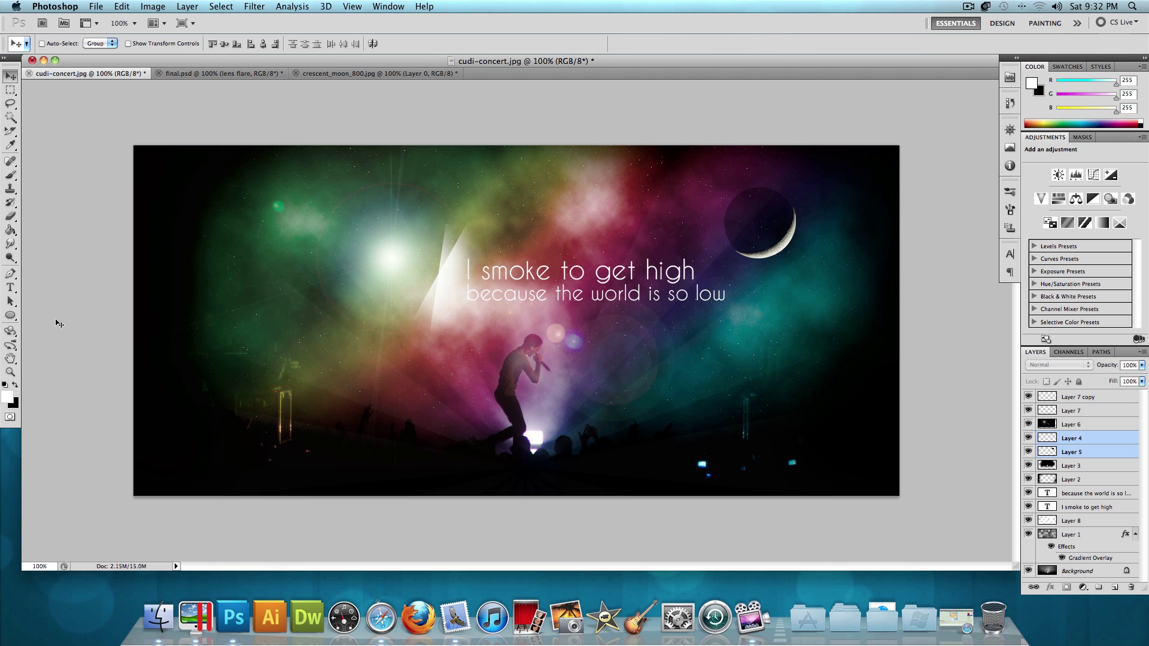
Add an opening quotation mark as text just before "I smoke to get high" and enlarge it proportionally to roughly three times its size
click(10, 288)
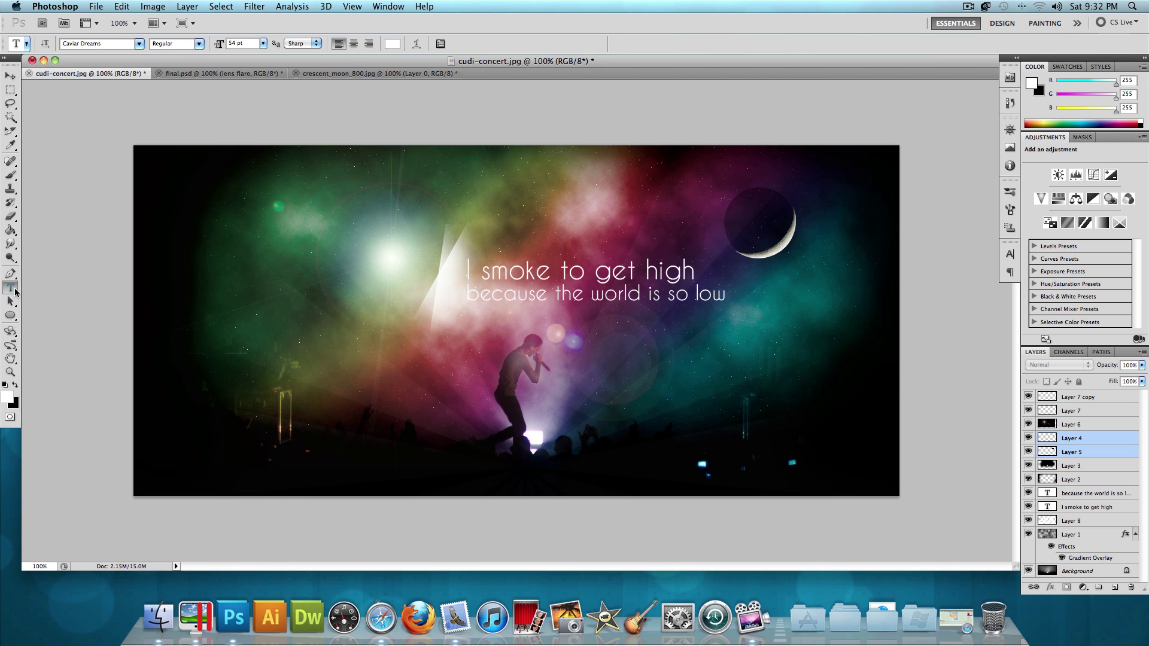
click(435, 260)
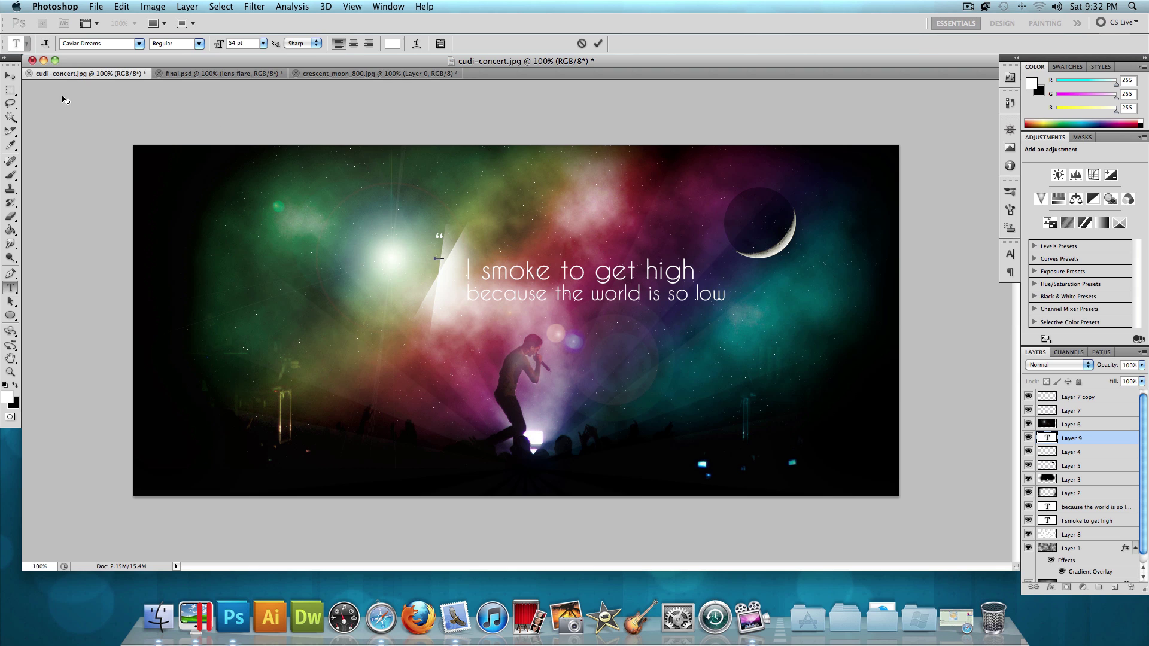
key(super+t)
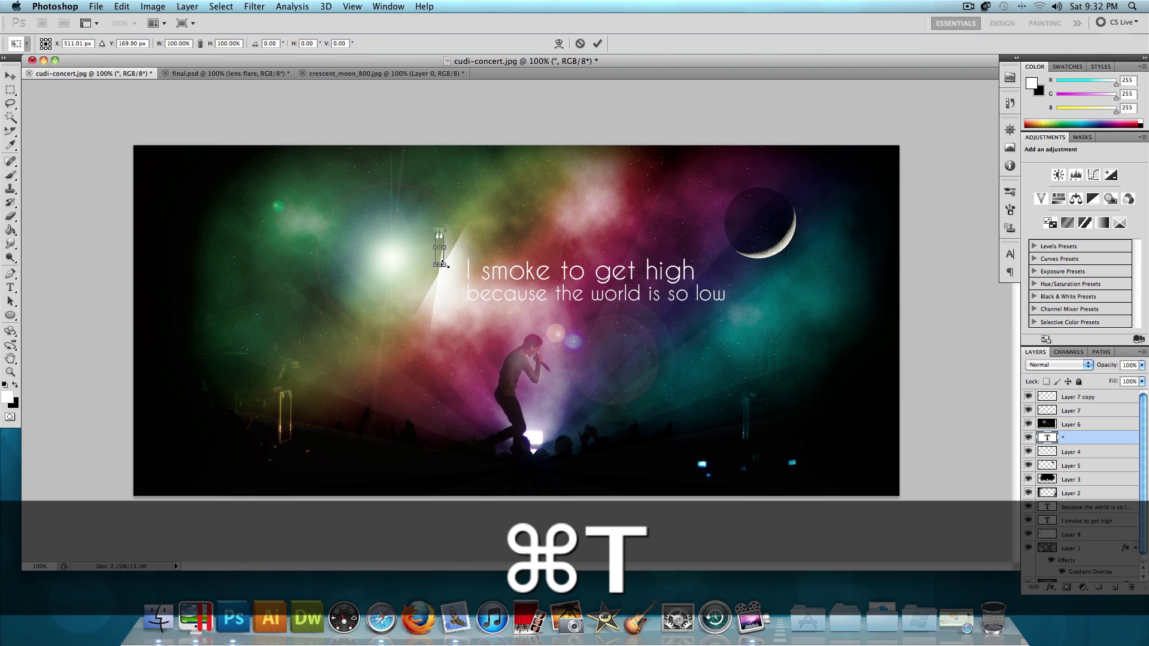
drag(443, 263, 505, 325)
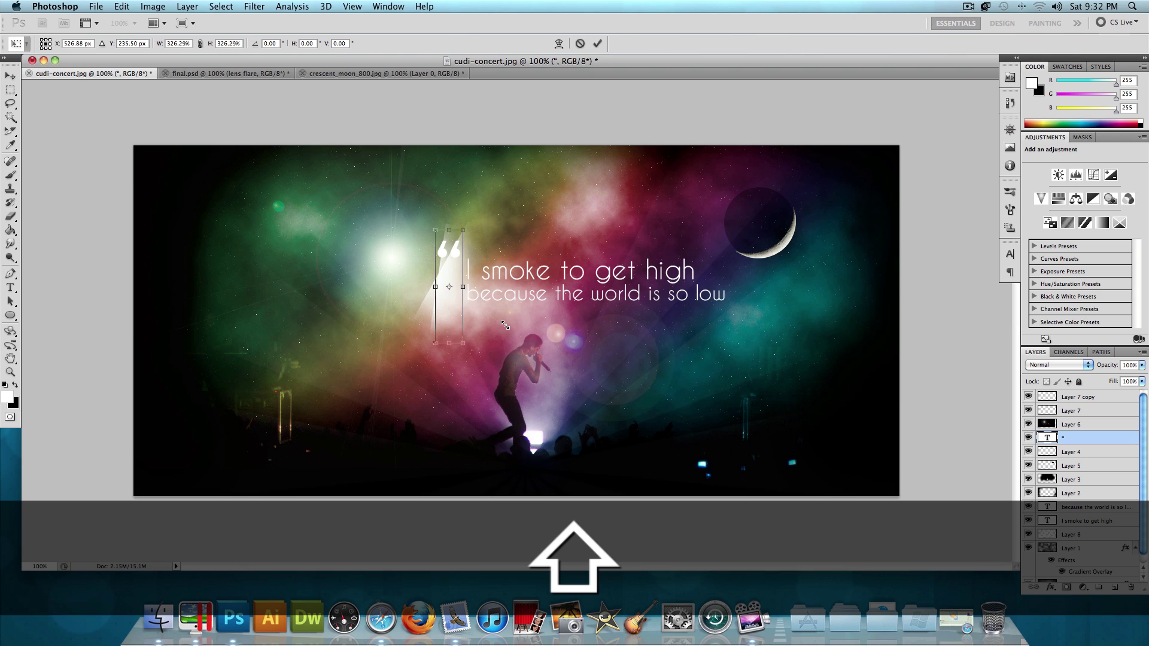
key(Return)
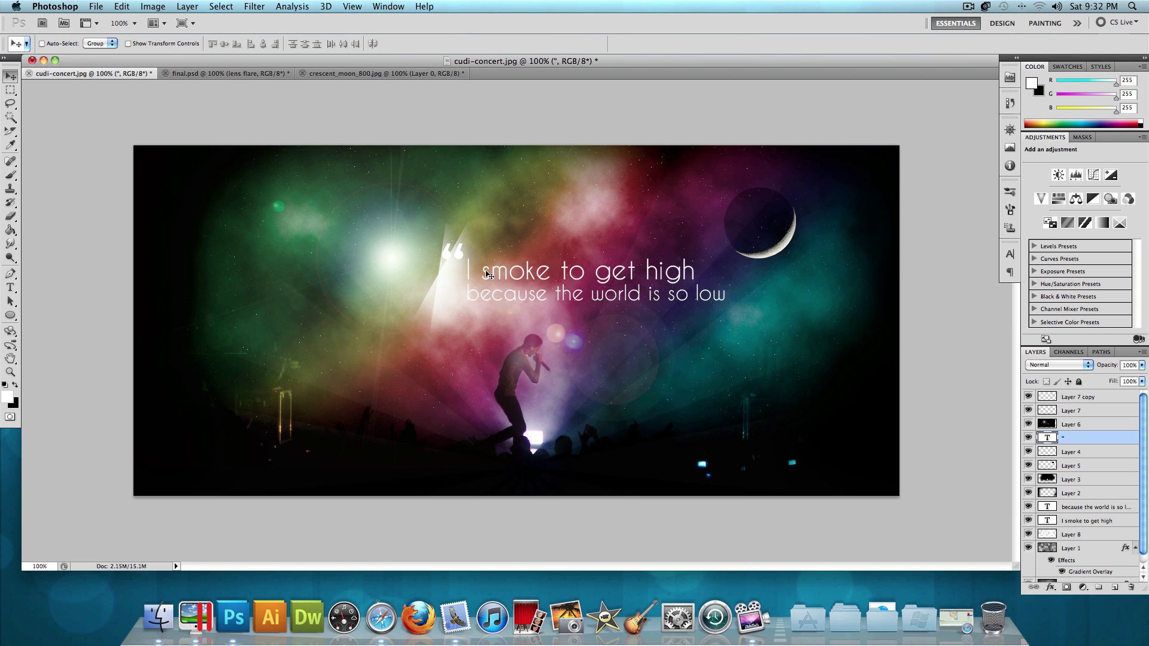
Duplicate the quotation mark layer and flip the copy horizontally and vertically to make a closing mark
key(super+j)
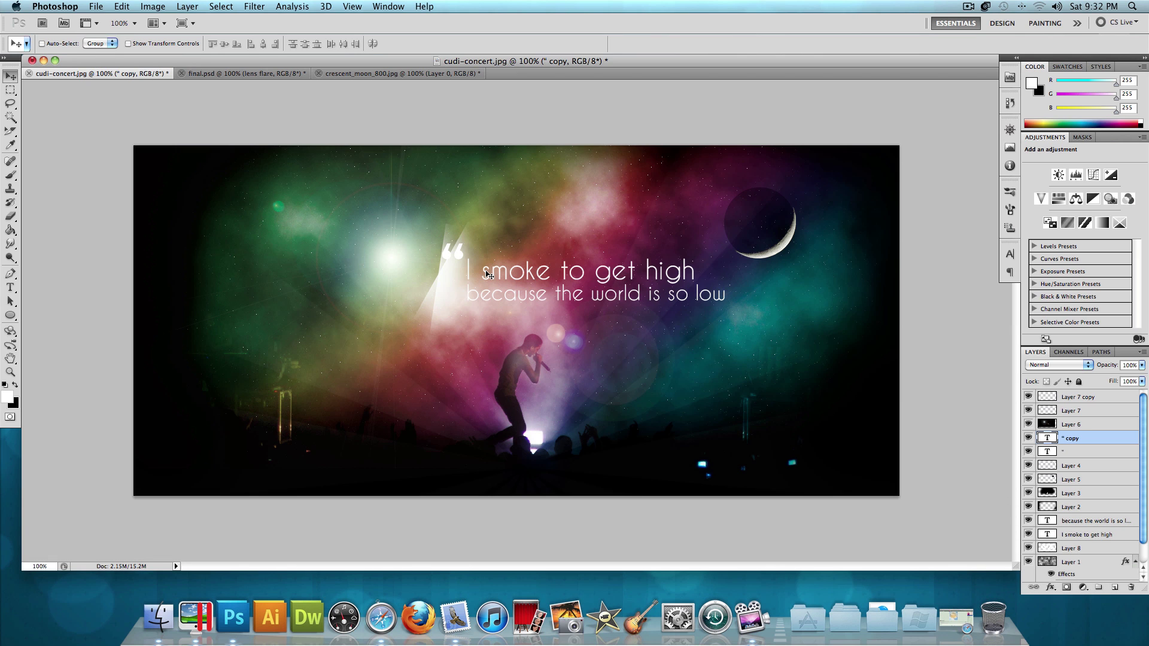
key(super+t)
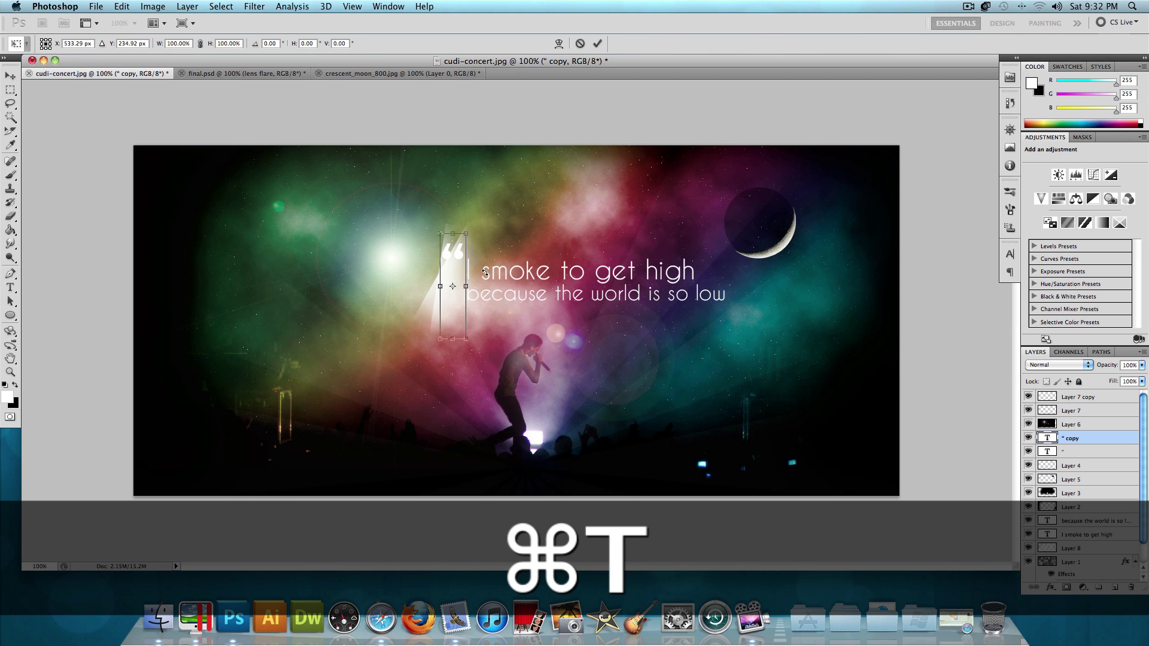
right_click(453, 262)
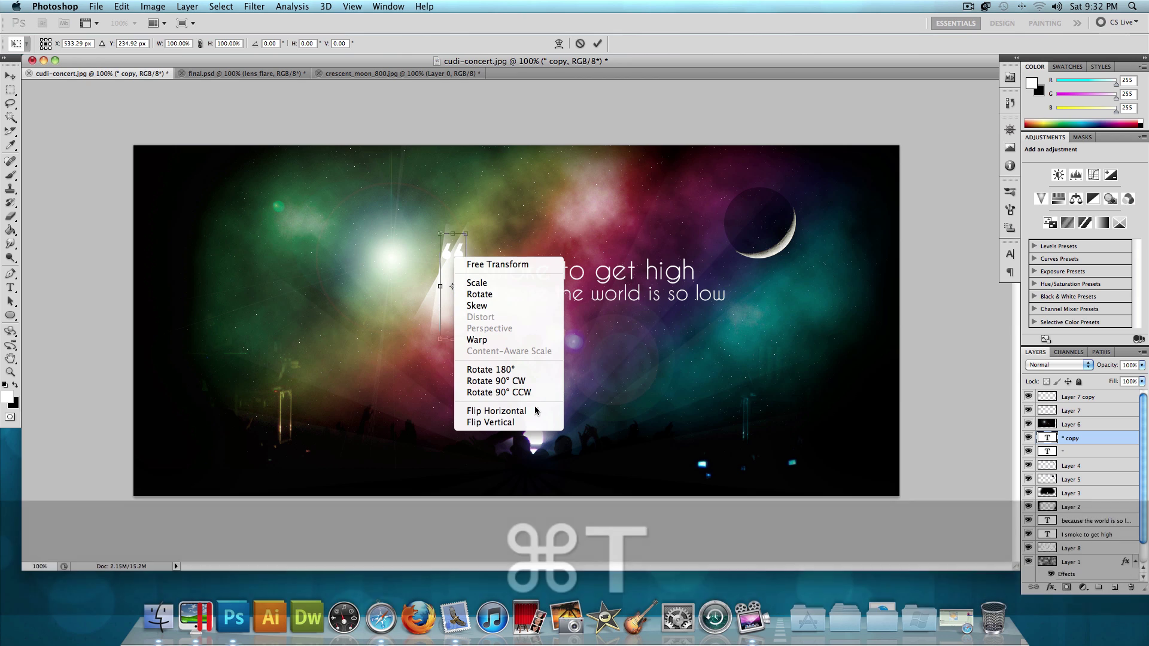
click(535, 412)
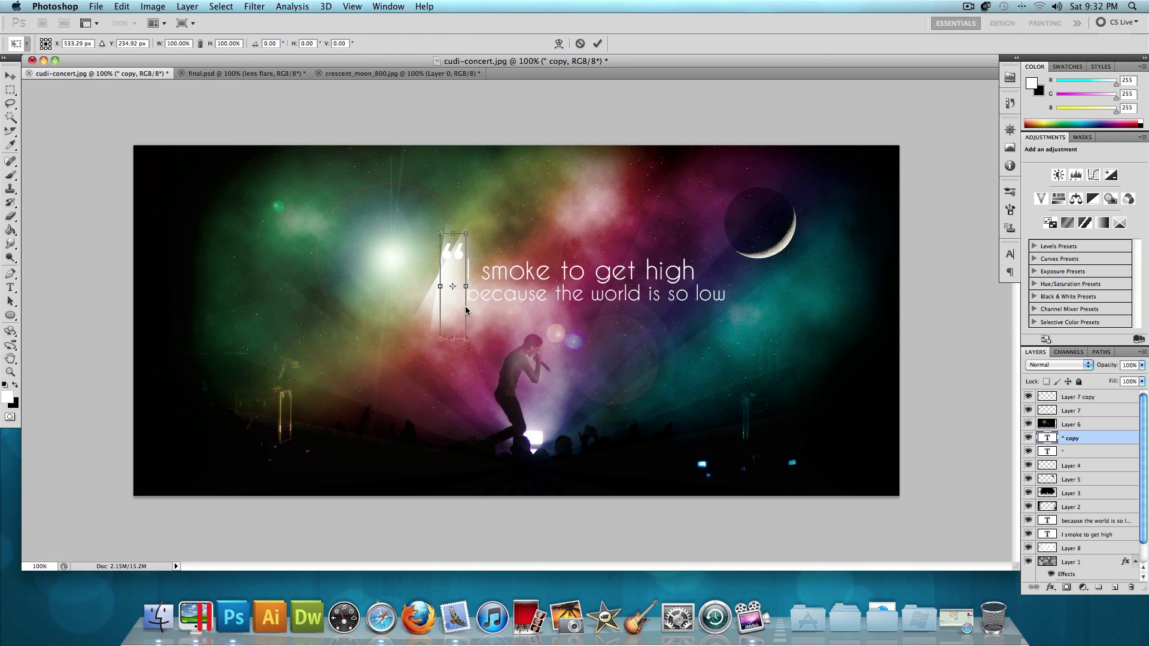
right_click(455, 267)
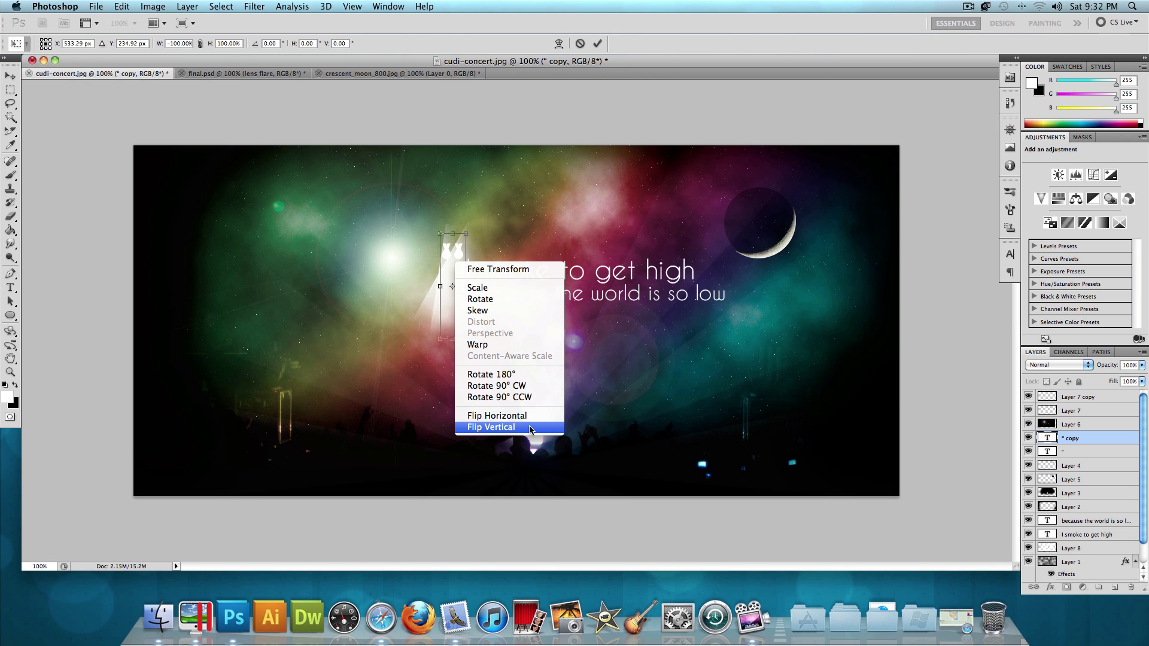
click(530, 429)
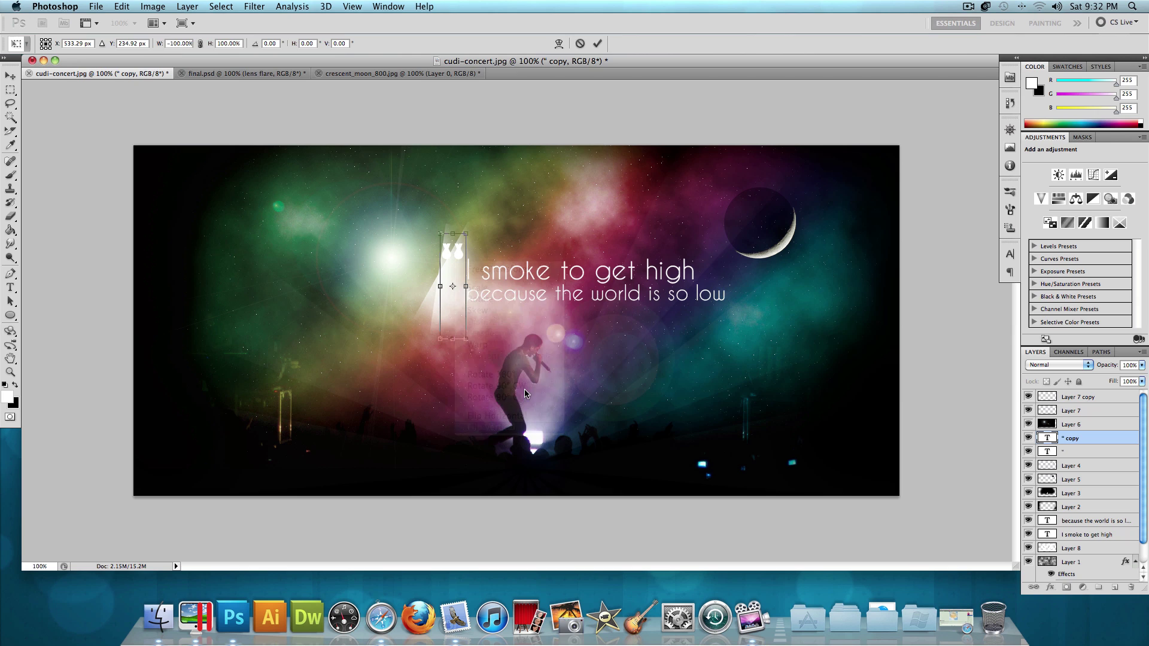
Place the flipped quotation mark directly after "because the world is so low", nudging it slightly right and up
drag(470, 266, 740, 249)
key(Return)
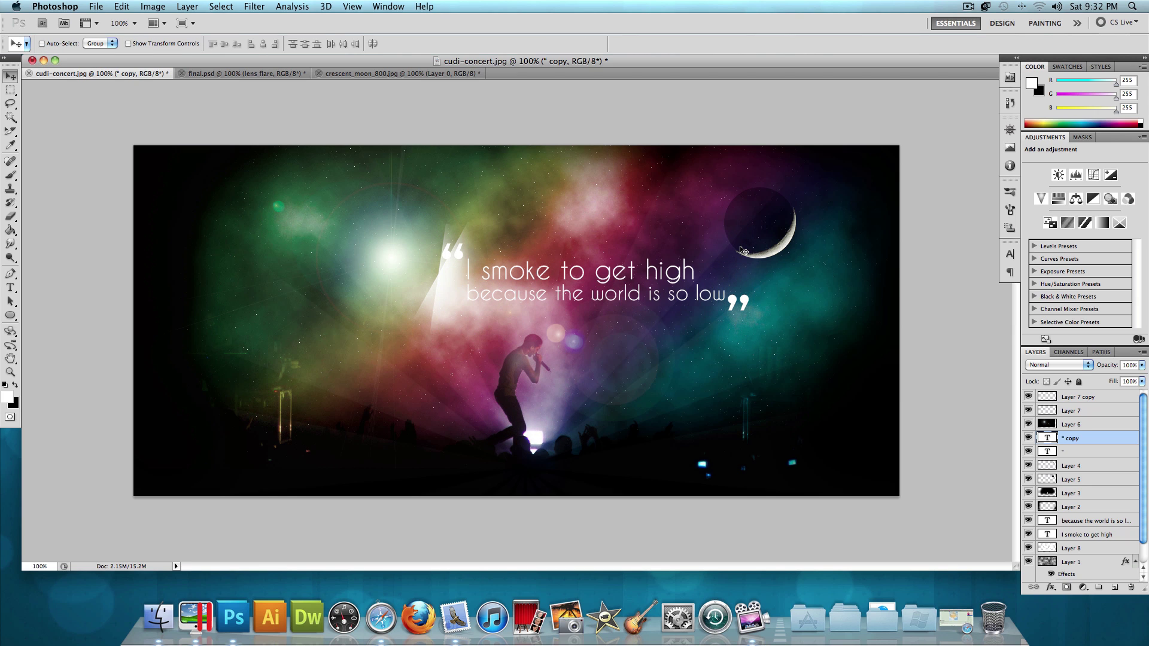
key(Right)
key(Right)
key(Right)
key(Up)
key(Up)
key(Up)
Set the opacity of the opening quotation mark and both quote text lines to 75%
click(1077, 452)
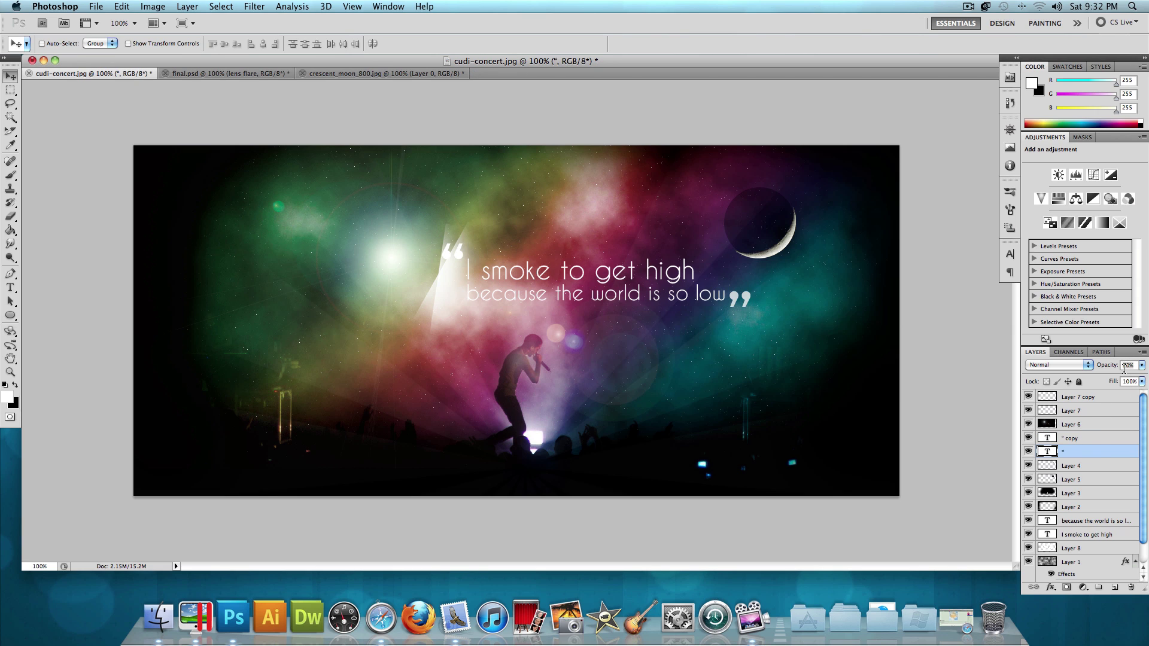
key(7)
key(5)
click(1084, 521)
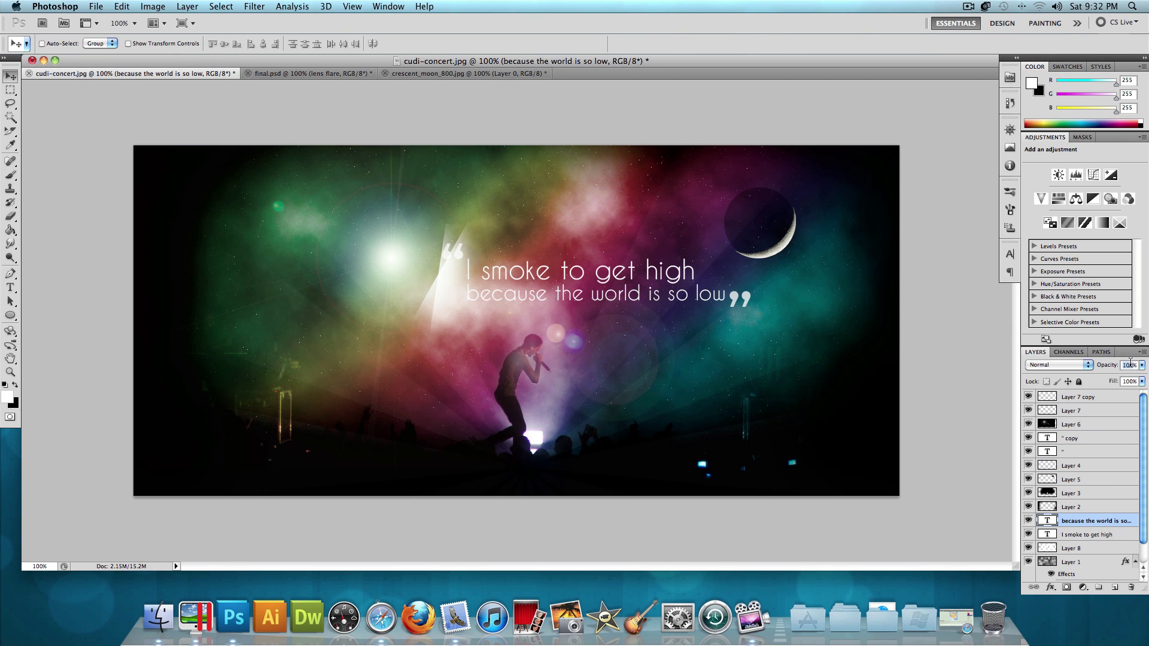
key(7)
key(5)
click(1095, 534)
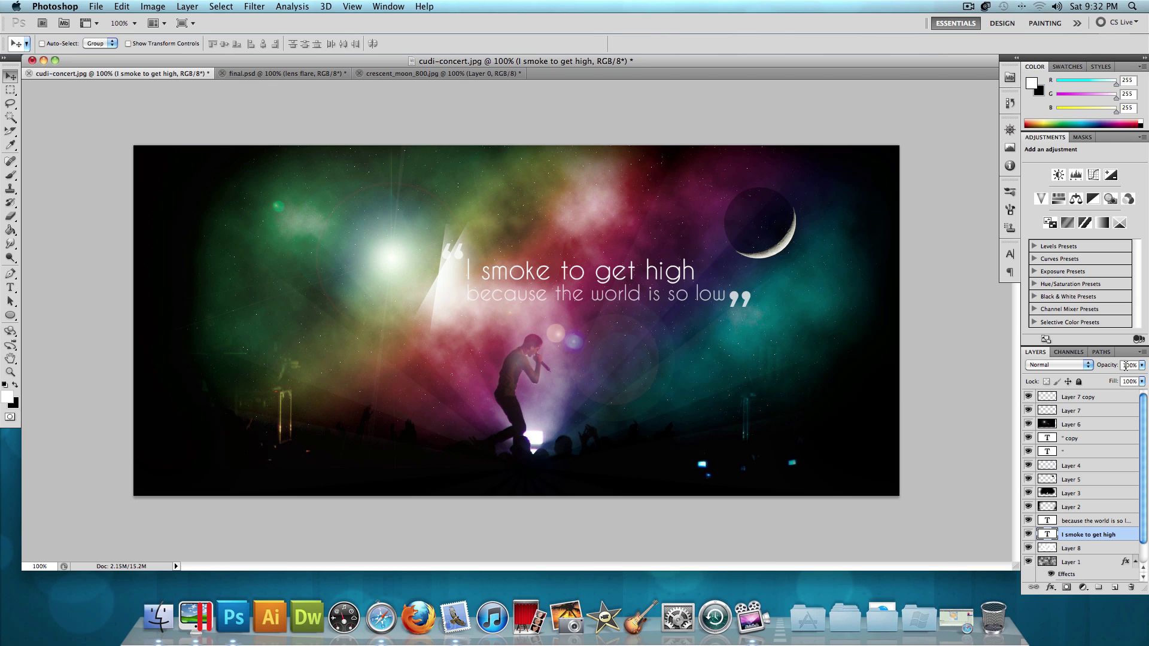
key(7)
key(5)
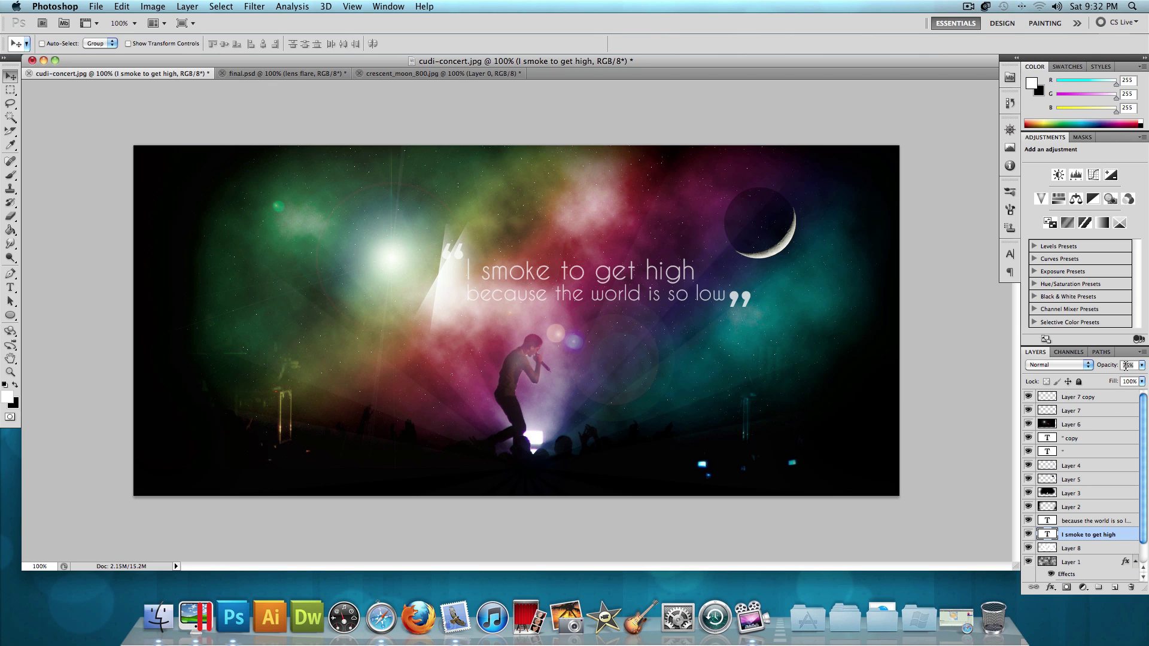
Restack both quote lines directly below the quotation mark layers, and move all four text layers together slightly right and down
click(1084, 520)
shift+click(1080, 535)
drag(1079, 534, 1086, 449)
shift+click(1086, 442)
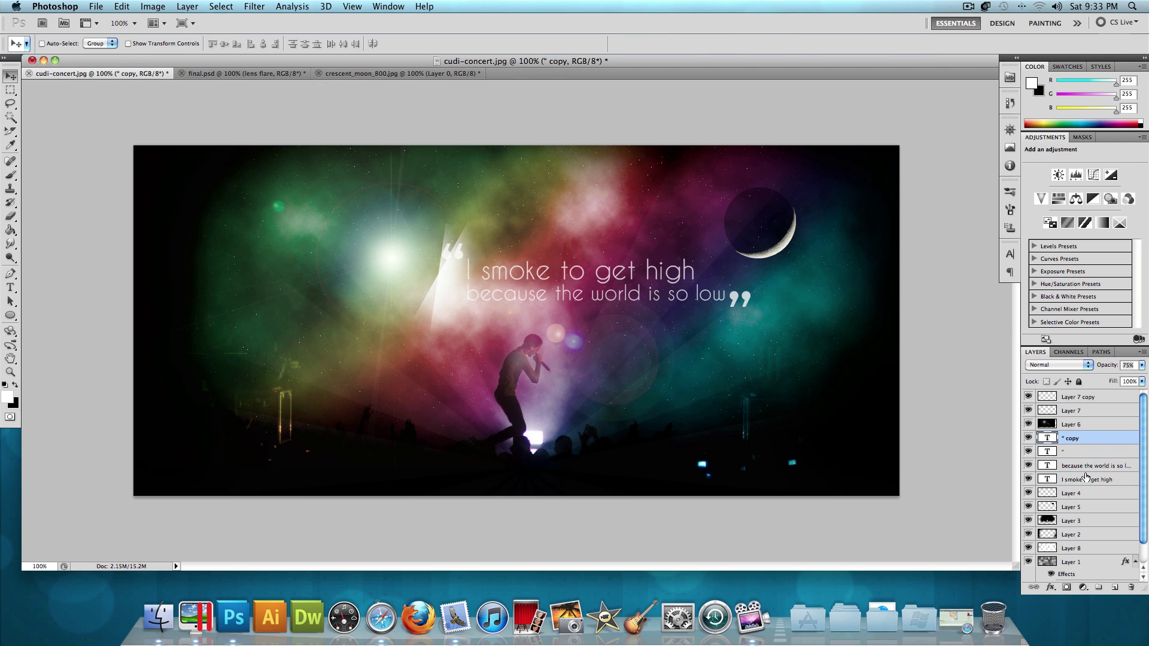
drag(511, 289, 530, 298)
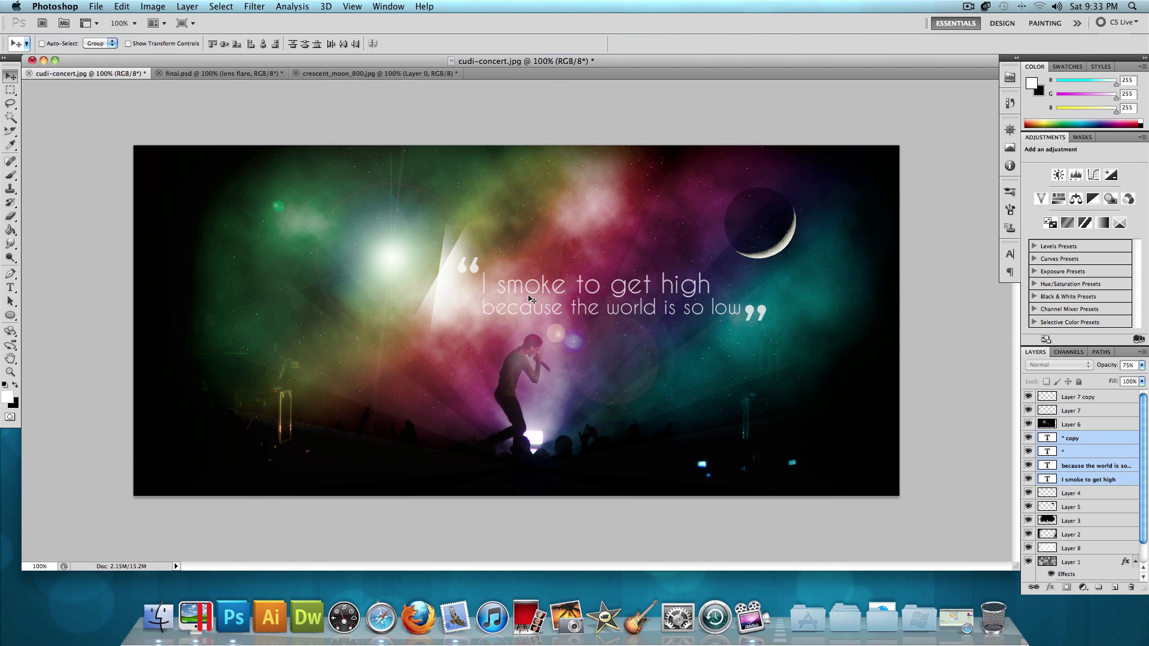
Start a text layer reading "KiD" beside the singer in cudi-concert.jpg, and check the name's styling in final.psd
click(10, 287)
click(560, 400)
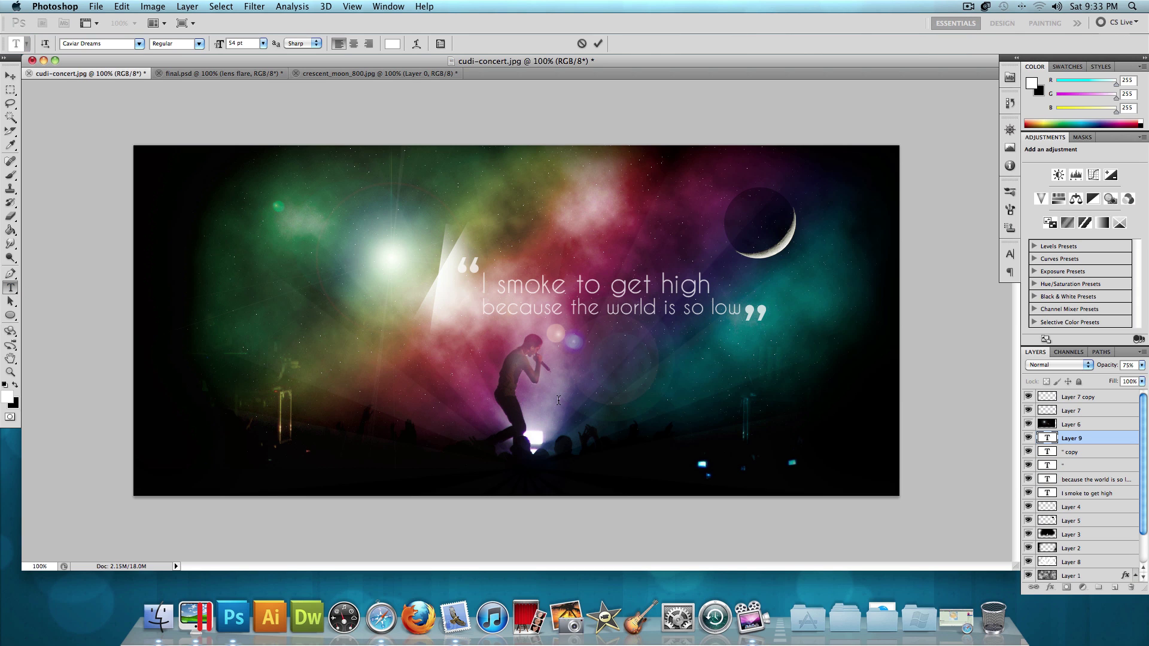
text(KiD)
click(237, 73)
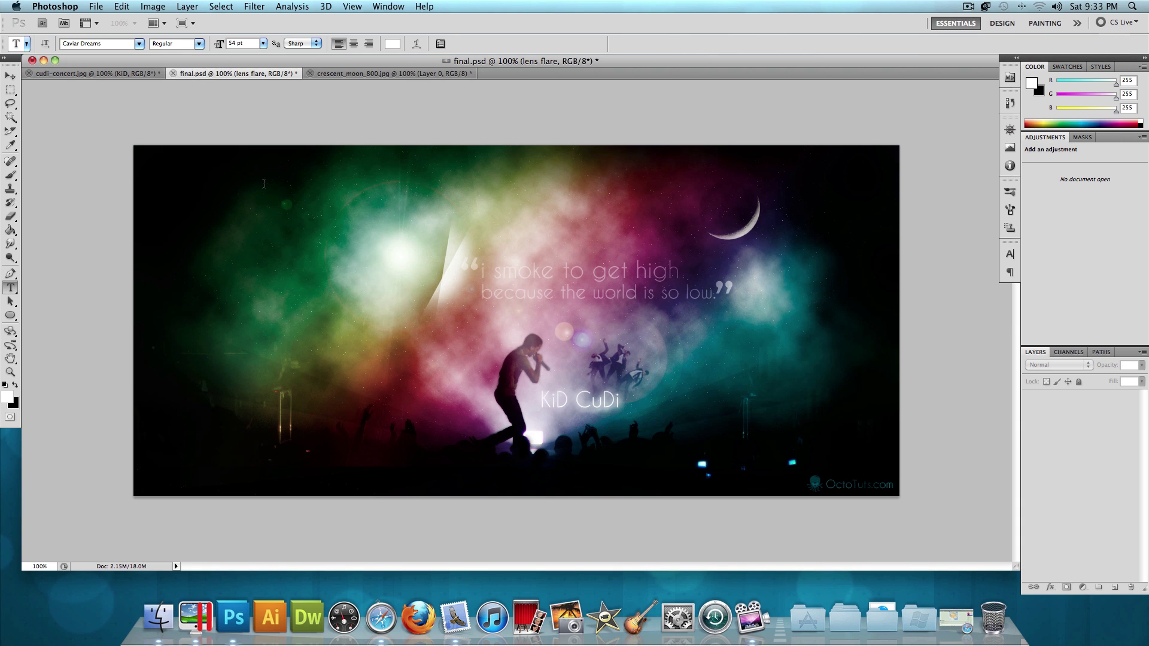
click(87, 73)
Extend the "KiD" text to read "KiD CuDi", discarding the stray empty text layer
click(11, 274)
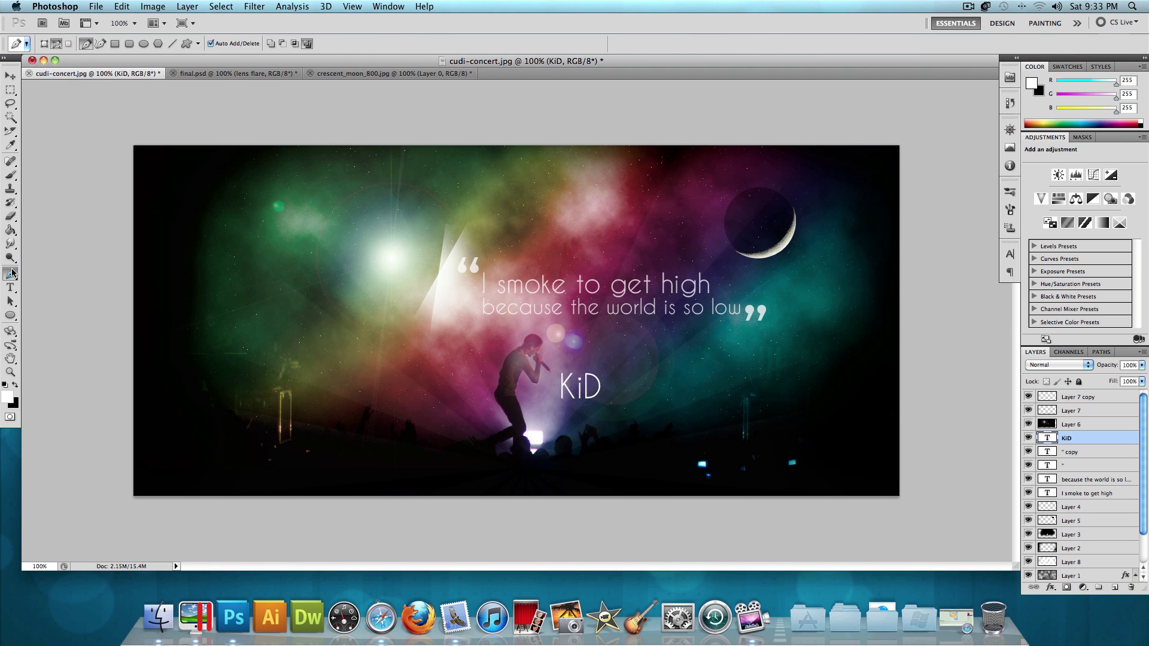
click(10, 287)
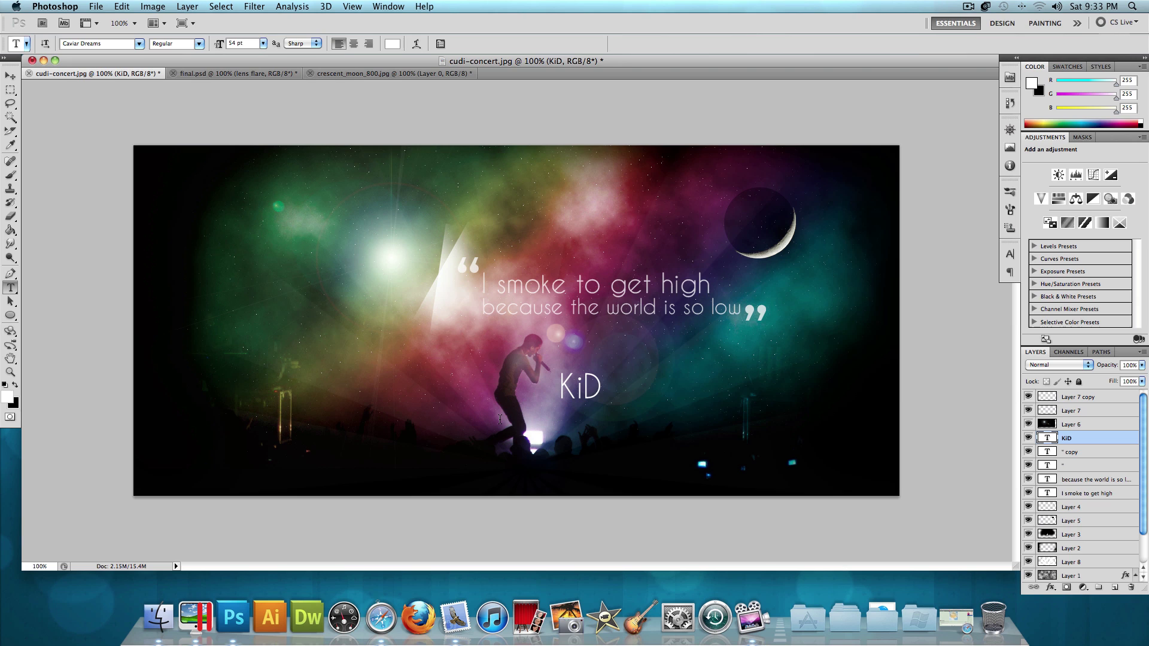
click(603, 383)
key(Escape)
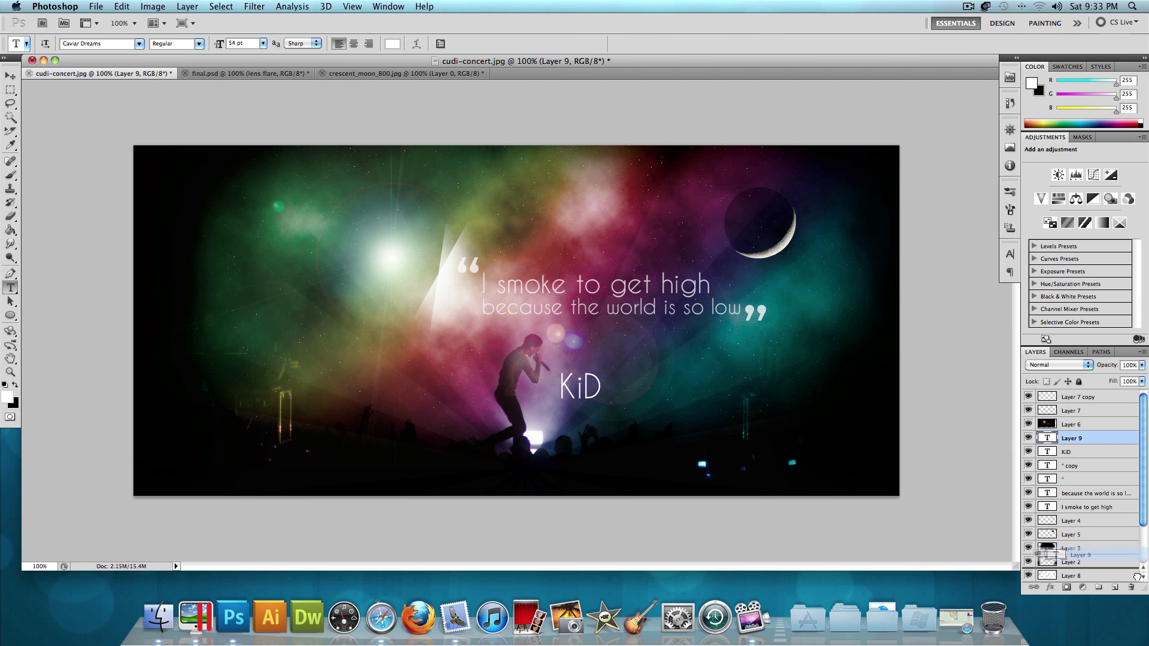
click(588, 381)
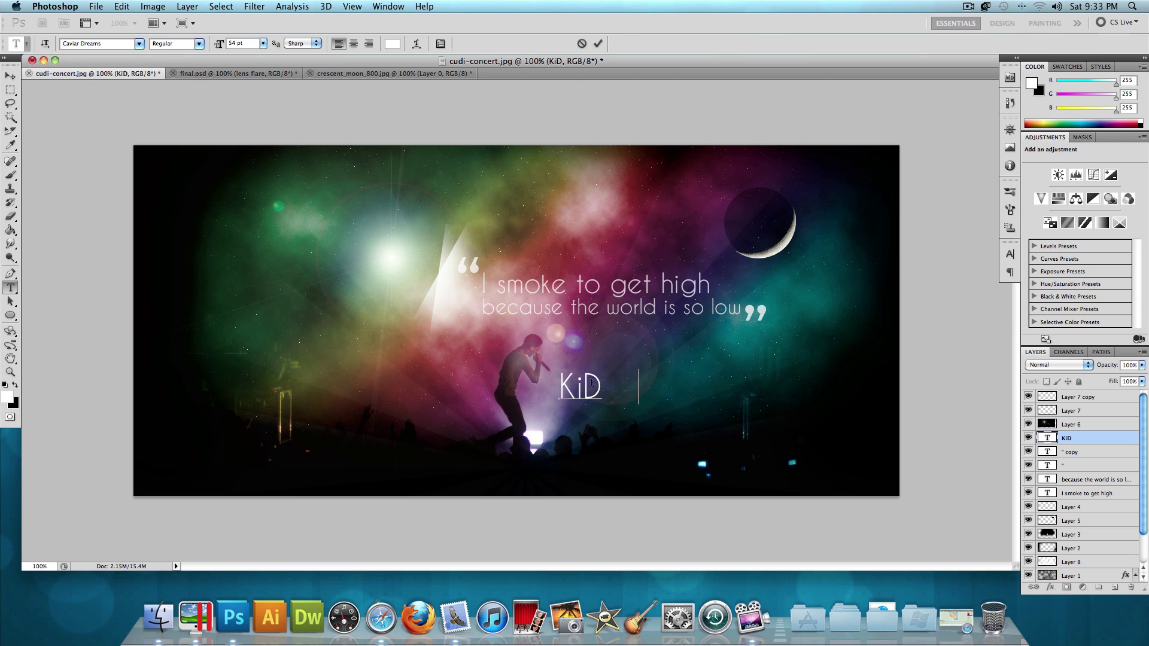
text(Cu Di)
click(13, 79)
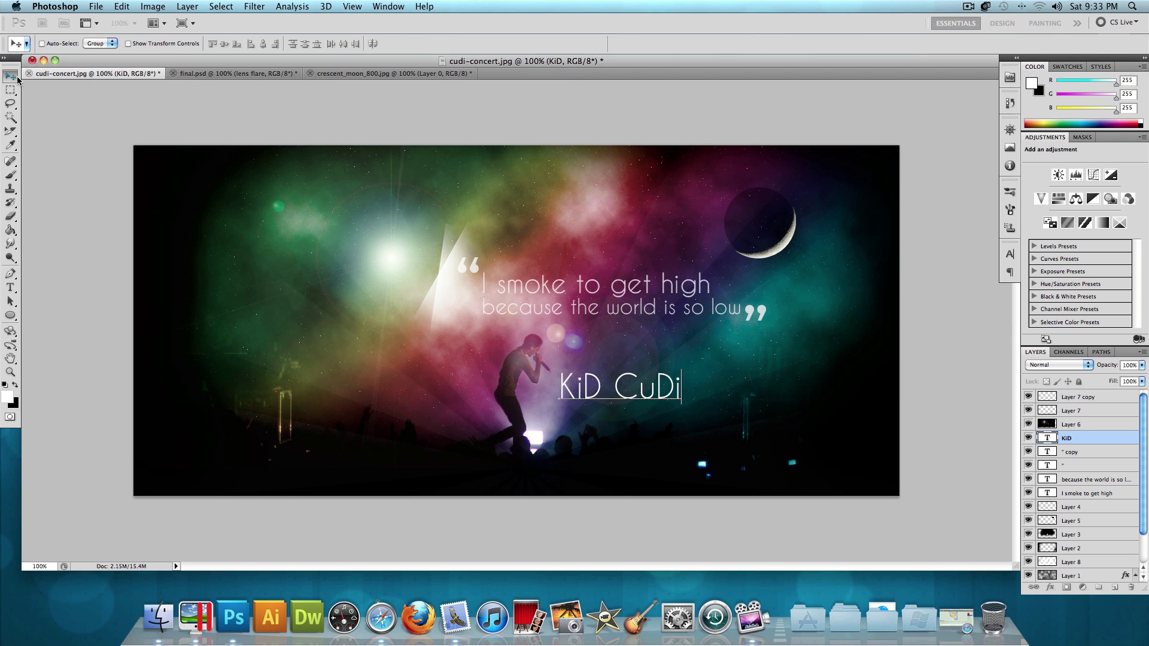
Scale the "KiD CuDi" text down proportionally to a moderate size beside the singer's legs
key(super+t)
drag(683, 410, 588, 400)
key(Return)
key(y)
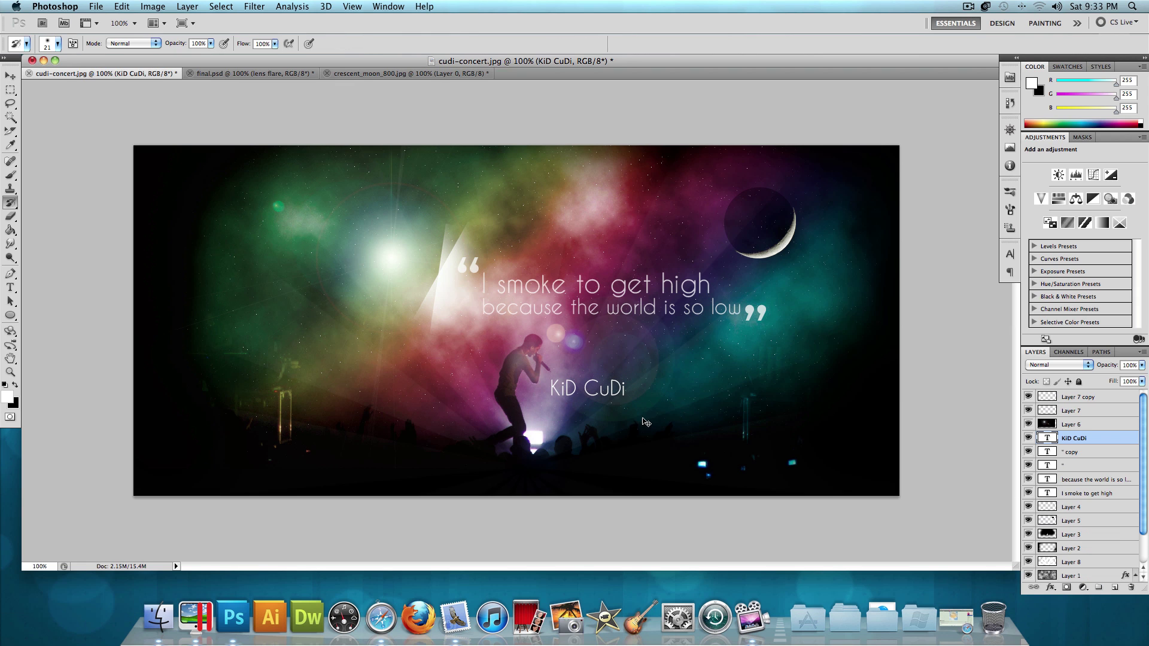
key(super+t)
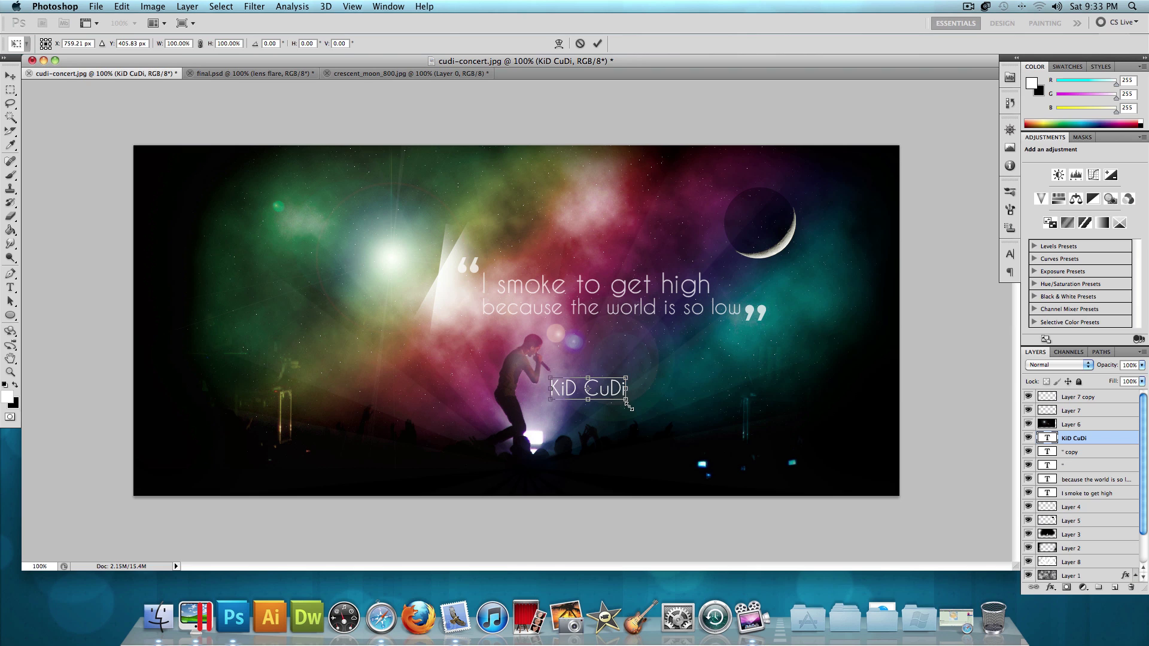
drag(628, 407, 635, 412)
key(Return)
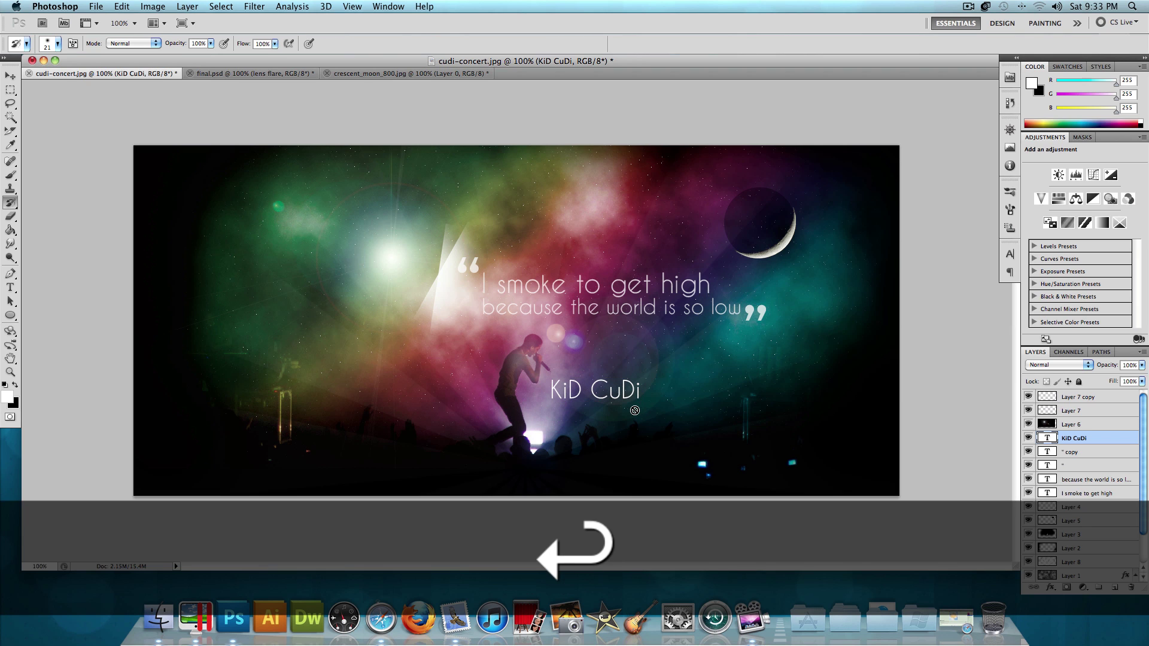
Nudge the "KiD CuDi" text slightly down and left, closer to the singer
click(11, 76)
key(Down)
key(Down)
key(Left)
key(Left)
key(Left)
key(Left)
key(Left)
key(Left)
key(Down)
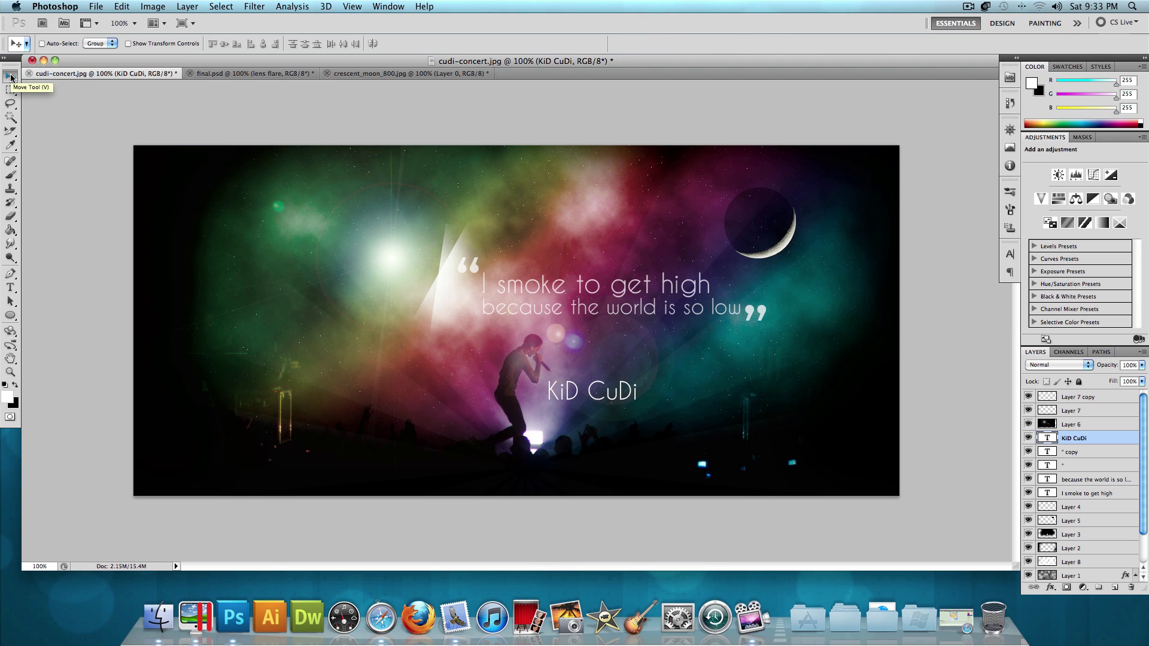
Duplicate the "KiD CuDi" text layer, place the copy beneath the original, and enlarge the copy slightly
key(super+j)
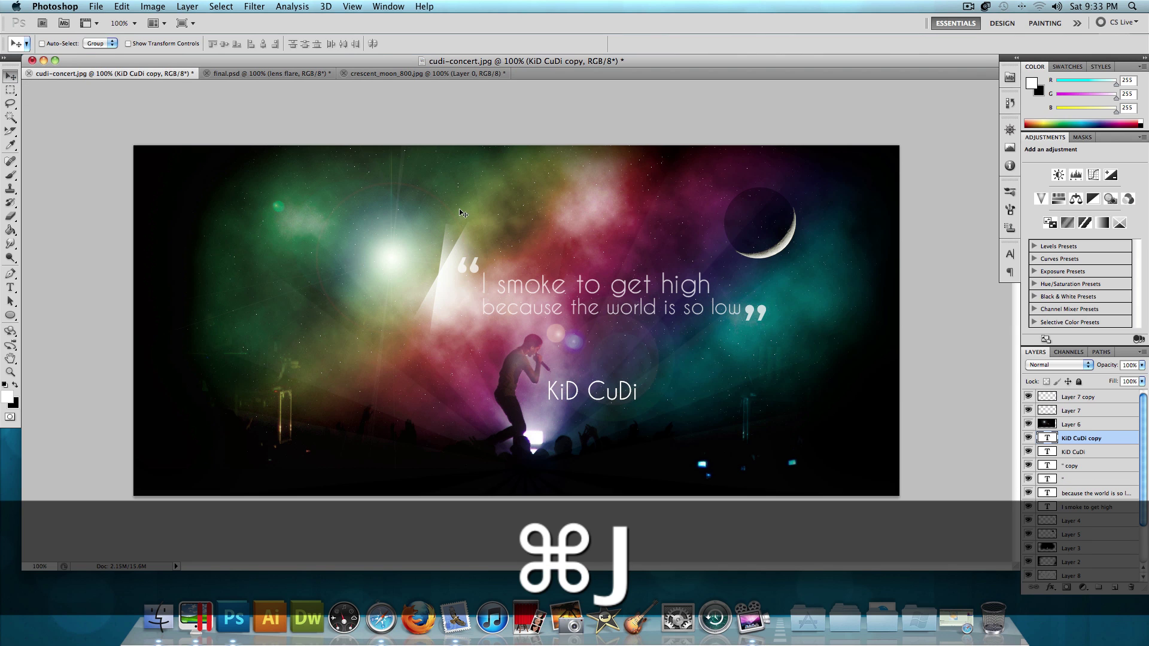
key(super+bracketleft)
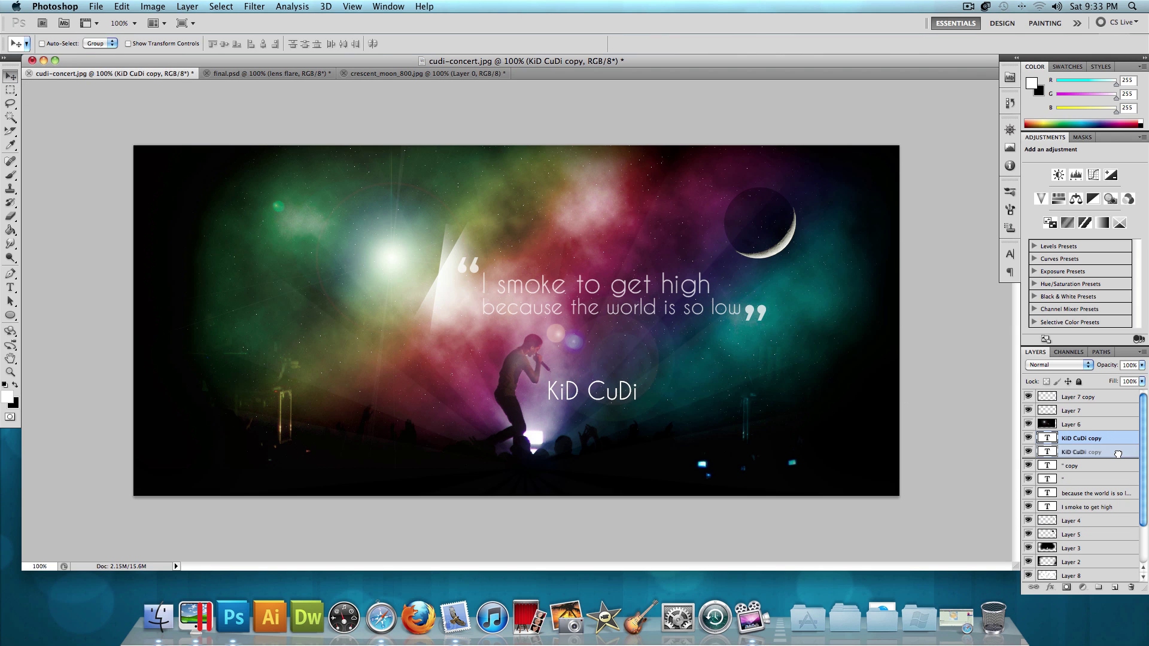
key(super+t)
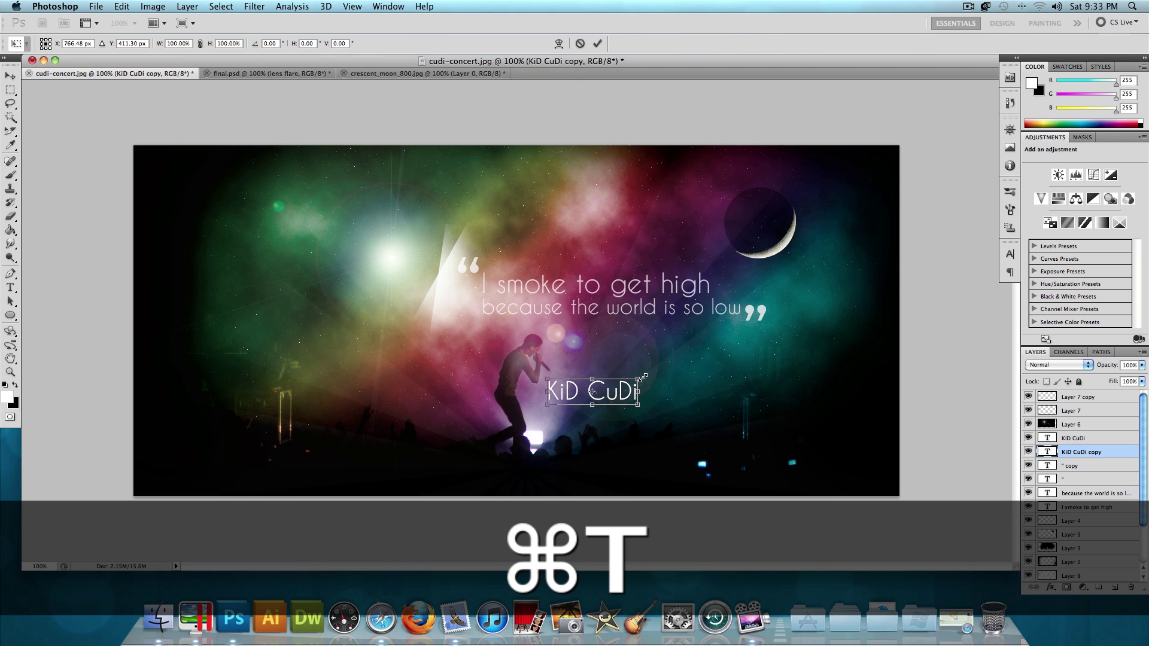
drag(642, 377, 651, 372)
key(Return)
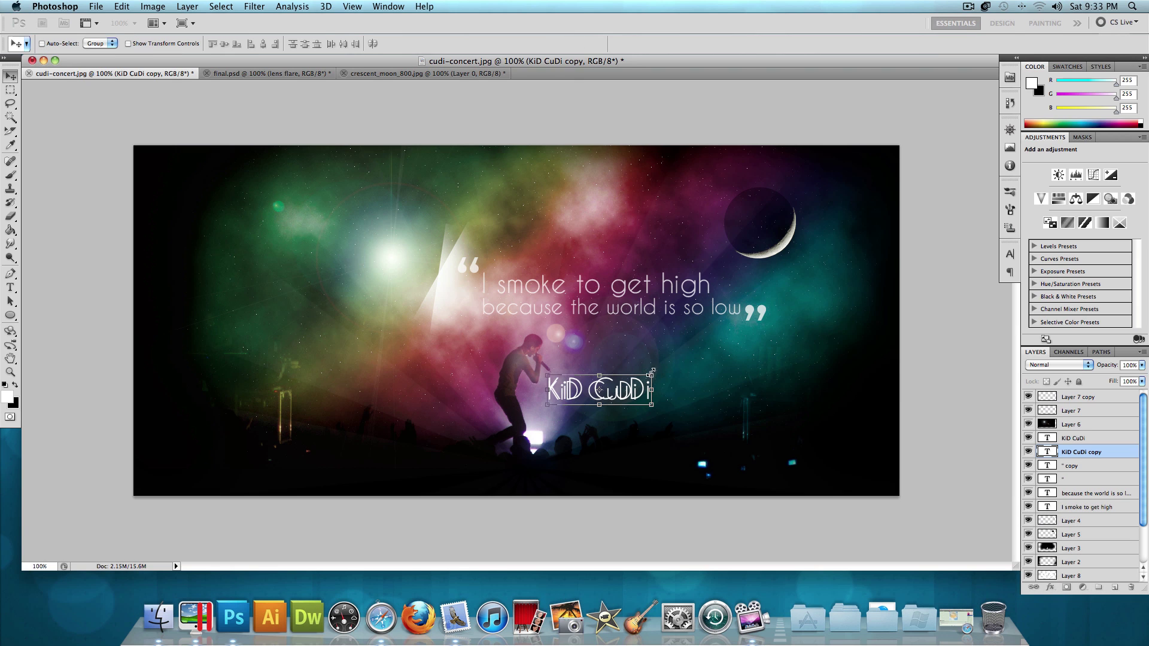
Nudge the enlarged "KiD CuDi" copy left until it is centered behind the original text
key(Left)
key(Left)
key(Left)
key(Left)
key(Left)
key(Left)
key(Left)
key(Left)
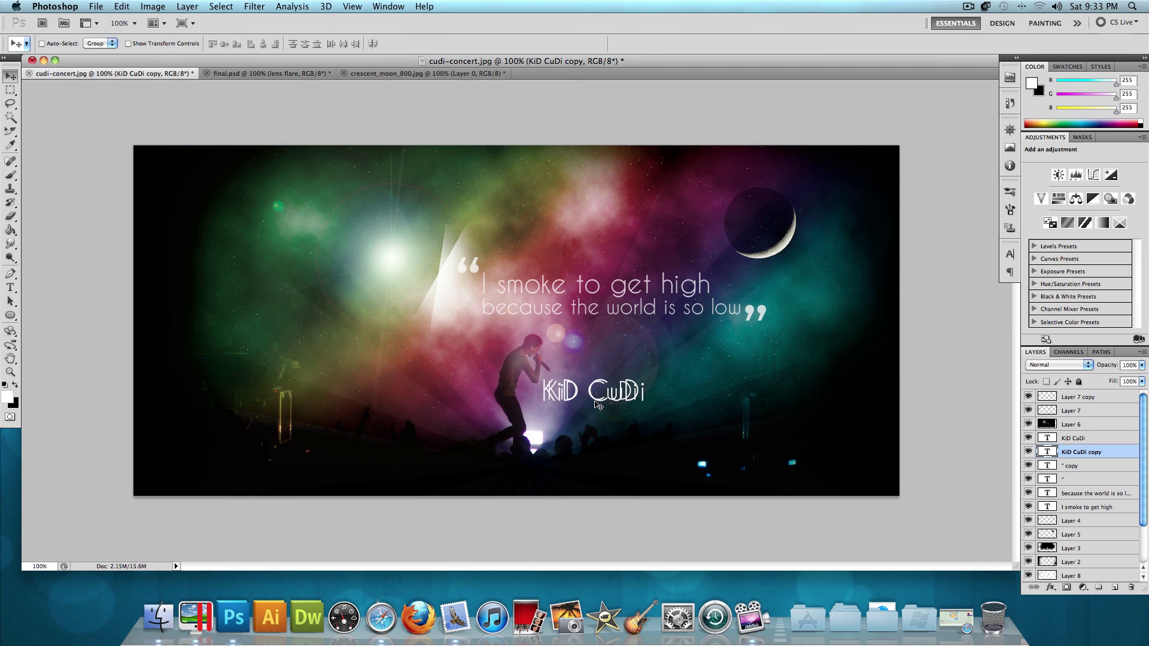
key(Left)
Apply a Gaussian Blur with a 3.0 pixel radius to the "KiD CuDi copy" layer, rasterizing the text
click(260, 10)
mouse_move(291, 136)
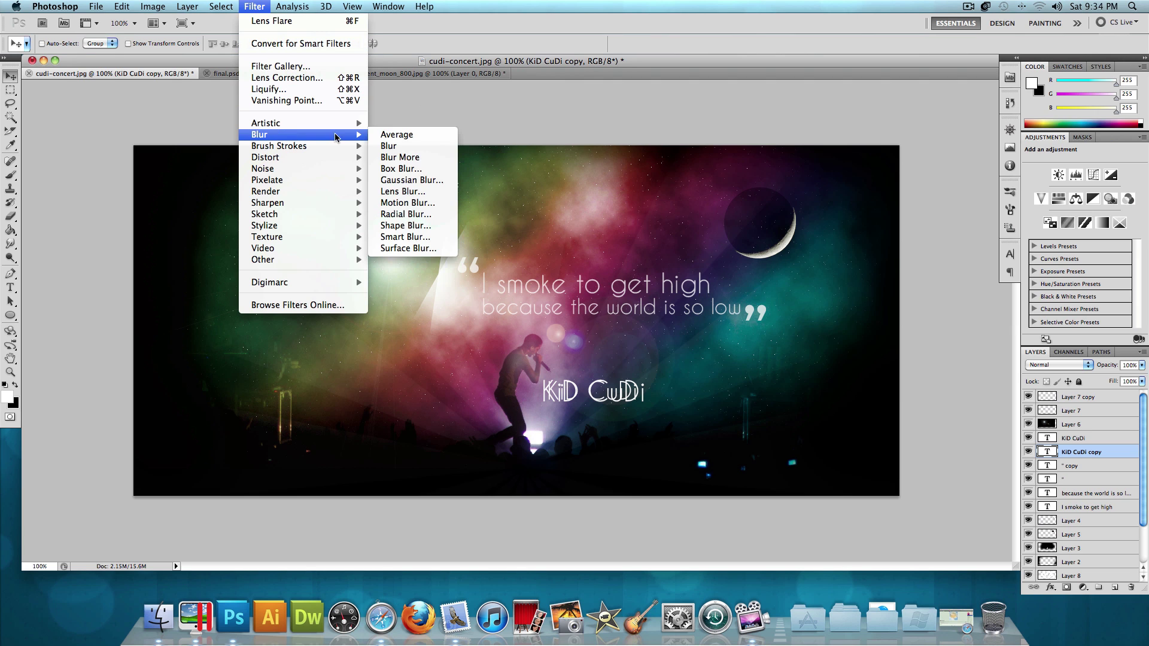
click(411, 180)
click(663, 214)
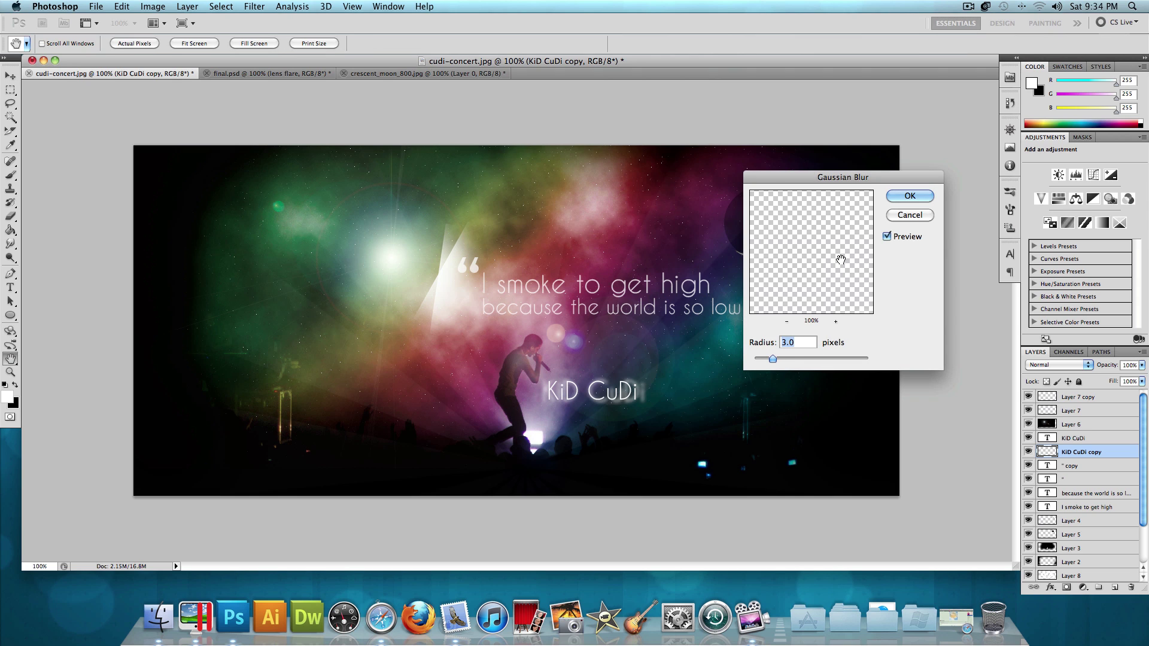
click(906, 197)
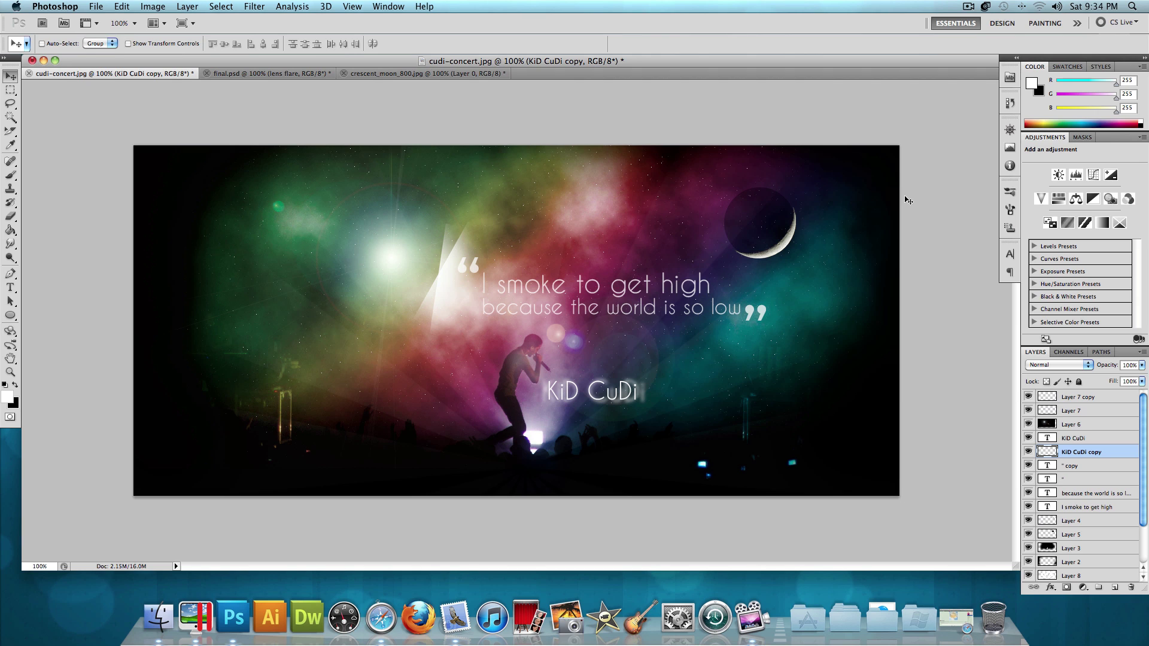
Open the three cutout images KiD-CuDi-psd55012, KiD-CuDi-psd55013 and KiD-CuDi-psd55014 together
click(97, 11)
click(101, 33)
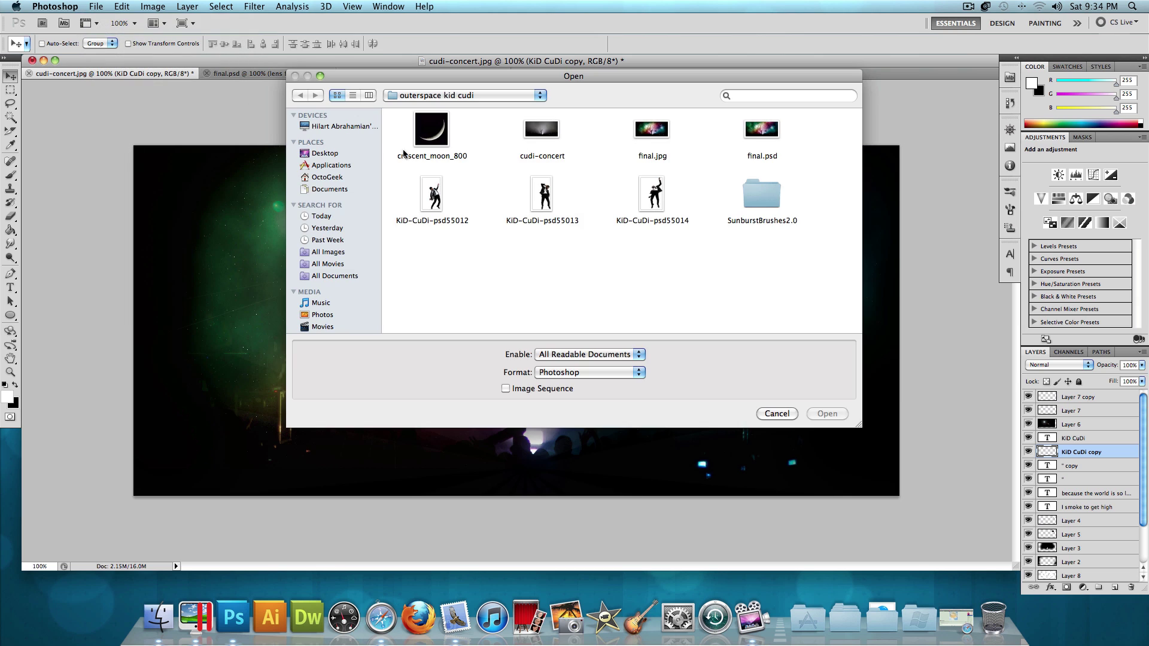
click(431, 190)
shift+click(644, 197)
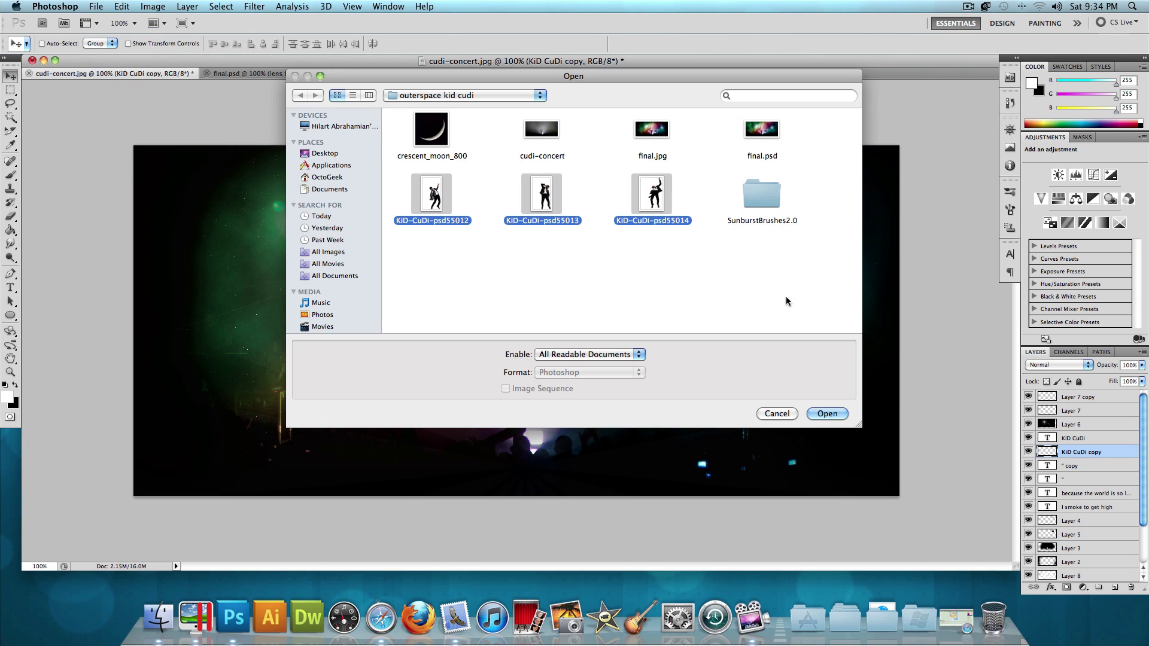
click(834, 417)
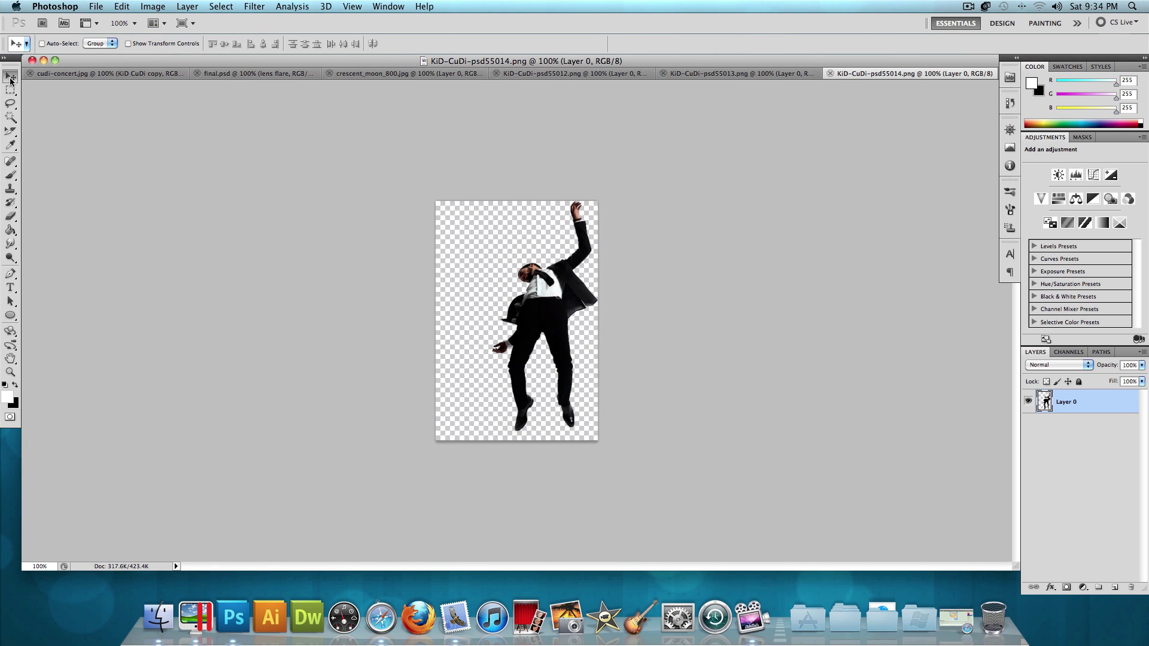
Copy the figures from the three cutout images into cudi-concert.jpg, accepting the profile conversions, and stack them over the singer
drag(538, 249, 568, 326)
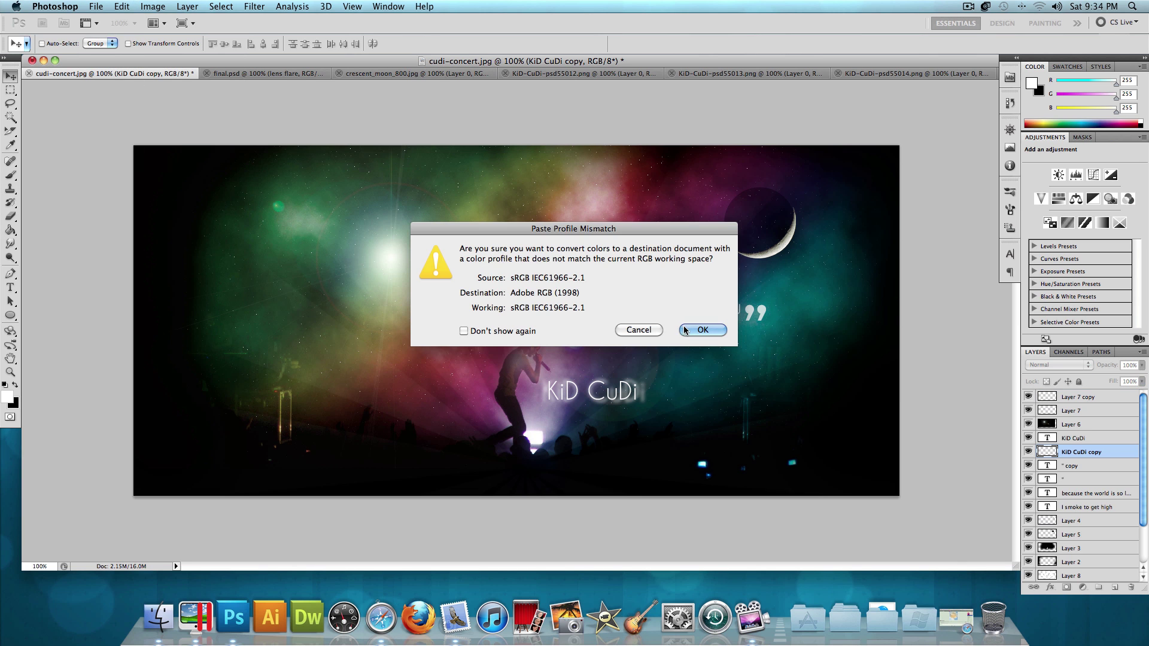
click(703, 329)
click(742, 73)
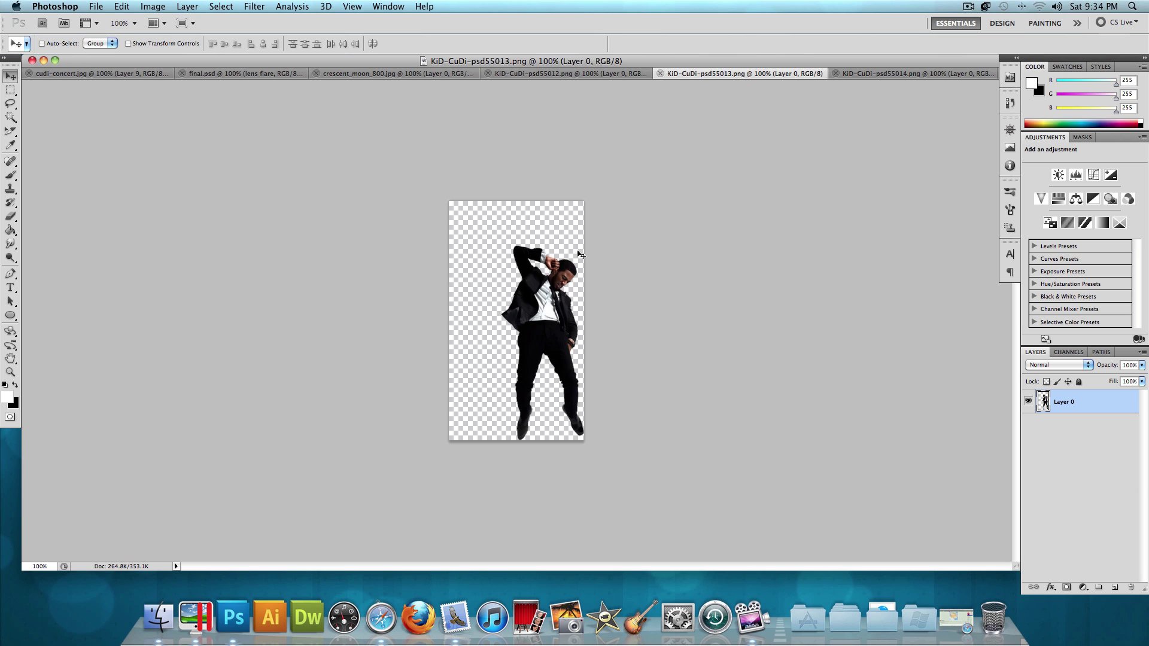
drag(548, 279, 700, 330)
click(700, 329)
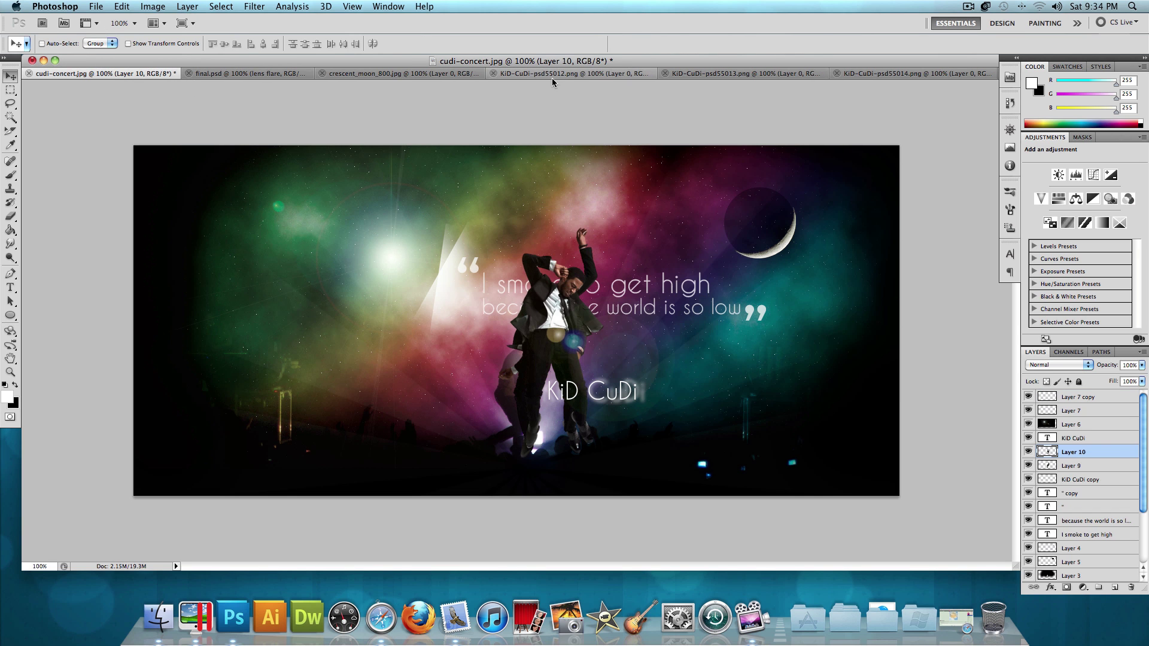
click(572, 73)
drag(359, 210, 594, 299)
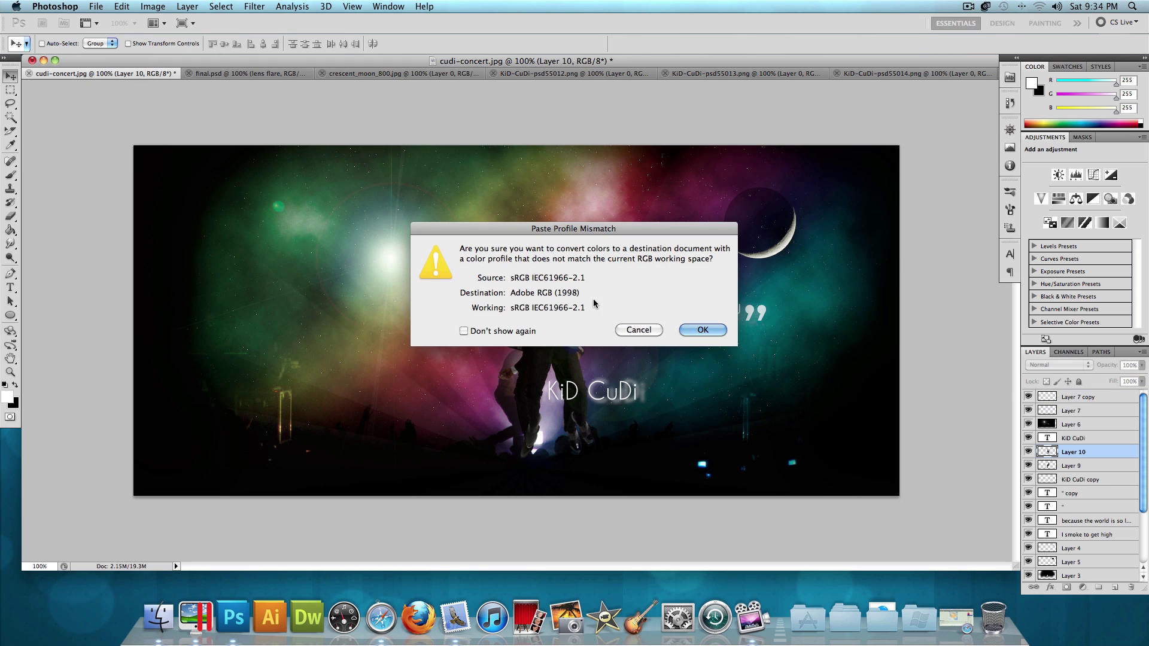
click(696, 331)
drag(491, 299, 587, 341)
Scale the three figure layers together down to a tiny size and place them just above the end of the "KiD CuDi" text
shift+click(1083, 477)
key(super+t)
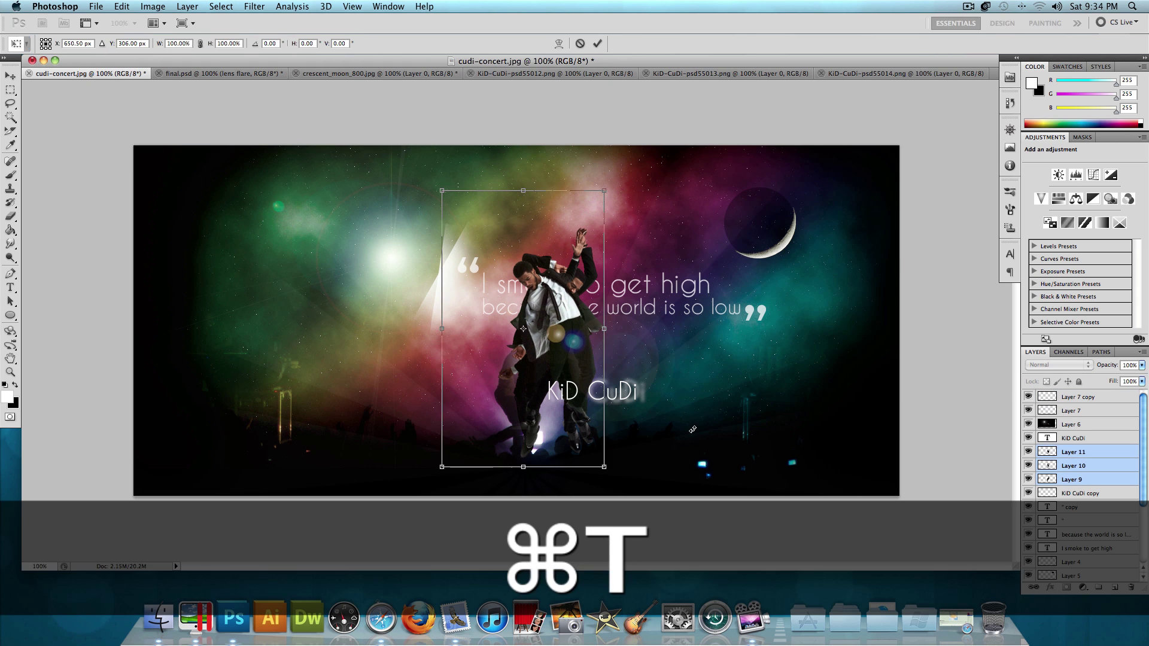
drag(606, 469, 662, 390)
key(shift)
key(Return)
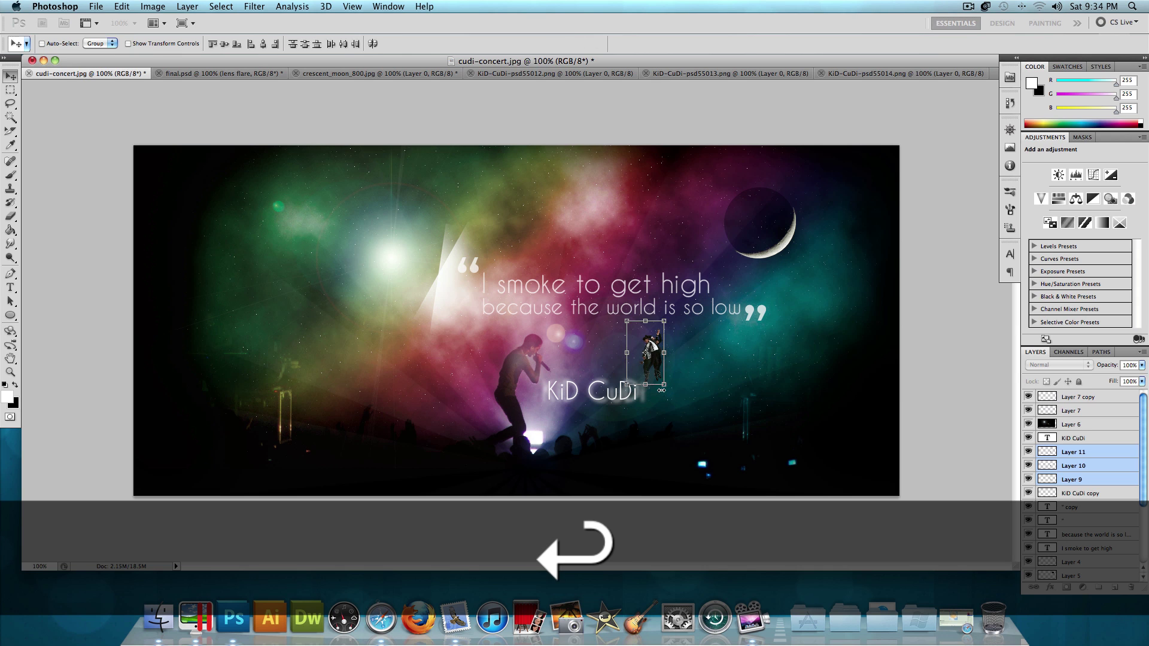
Shift the Layer 10 figure slightly left of the other two small figures
double_click(1077, 466)
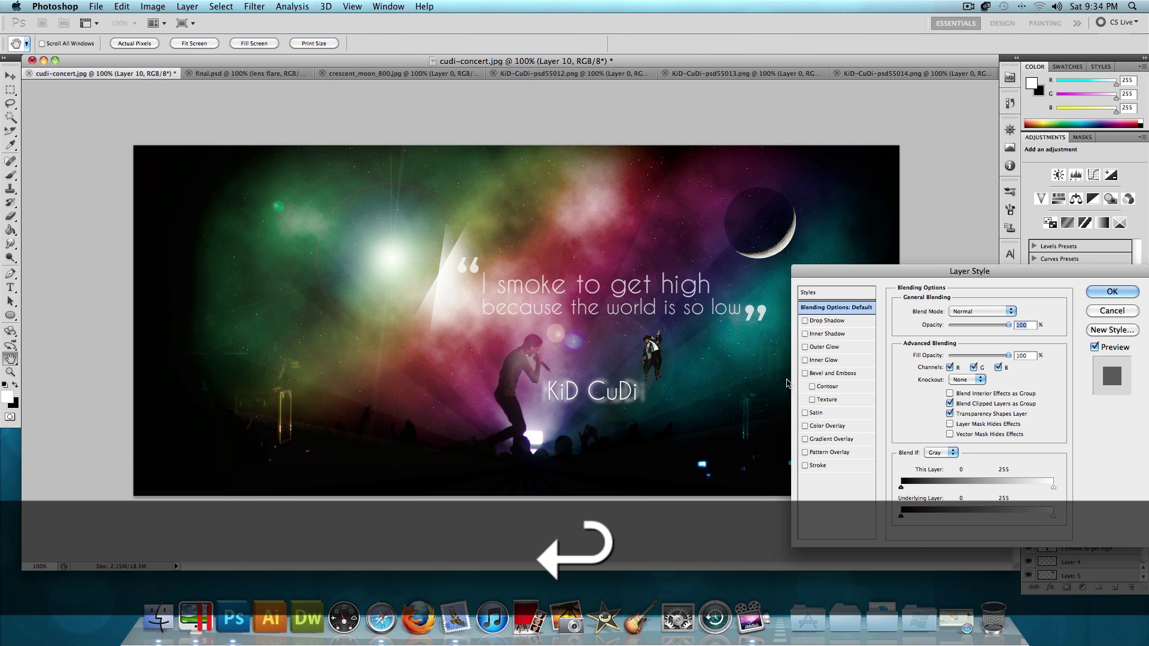
click(1108, 312)
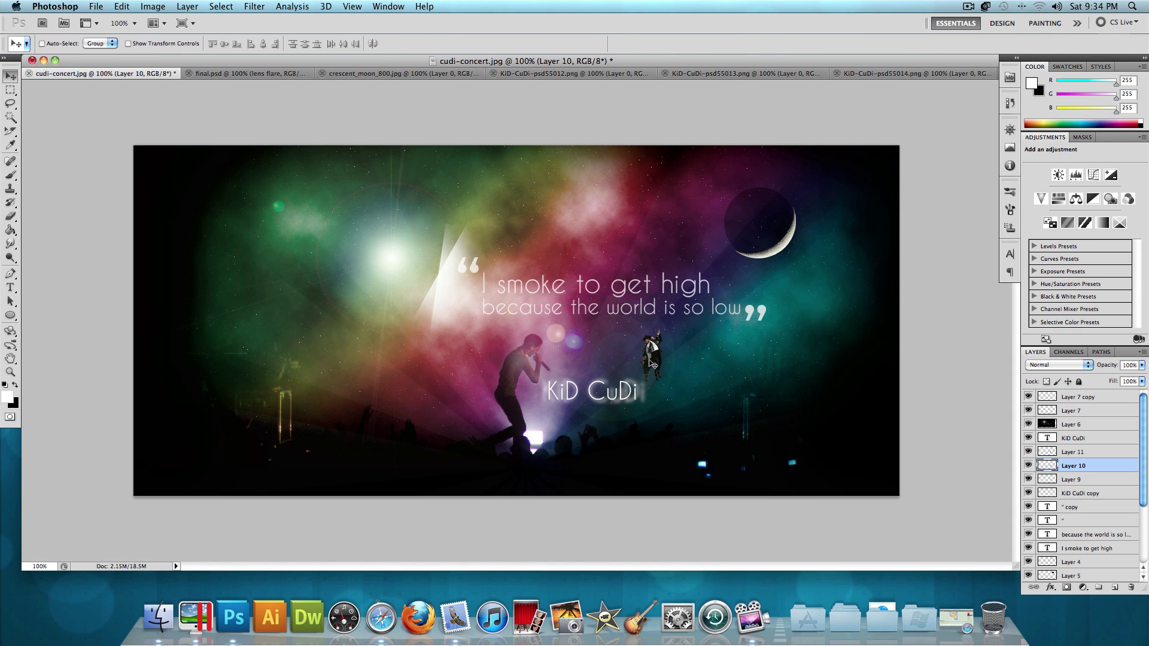
mouse_move(652, 363)
mouse_down()
mouse_move(627, 364)
mouse_move(646, 386)
mouse_move(688, 386)
mouse_move(638, 361)
mouse_up()
click(1107, 479)
click(1071, 466)
Nudge the Layer 11 figure left until it stands beside the Layer 10 figure, and tilt it slightly
click(1086, 453)
key(Left)
key(Left)
key(Left)
key(Left)
key(Left)
key(Left)
key(Left)
key(Left)
key(Left)
key(Left)
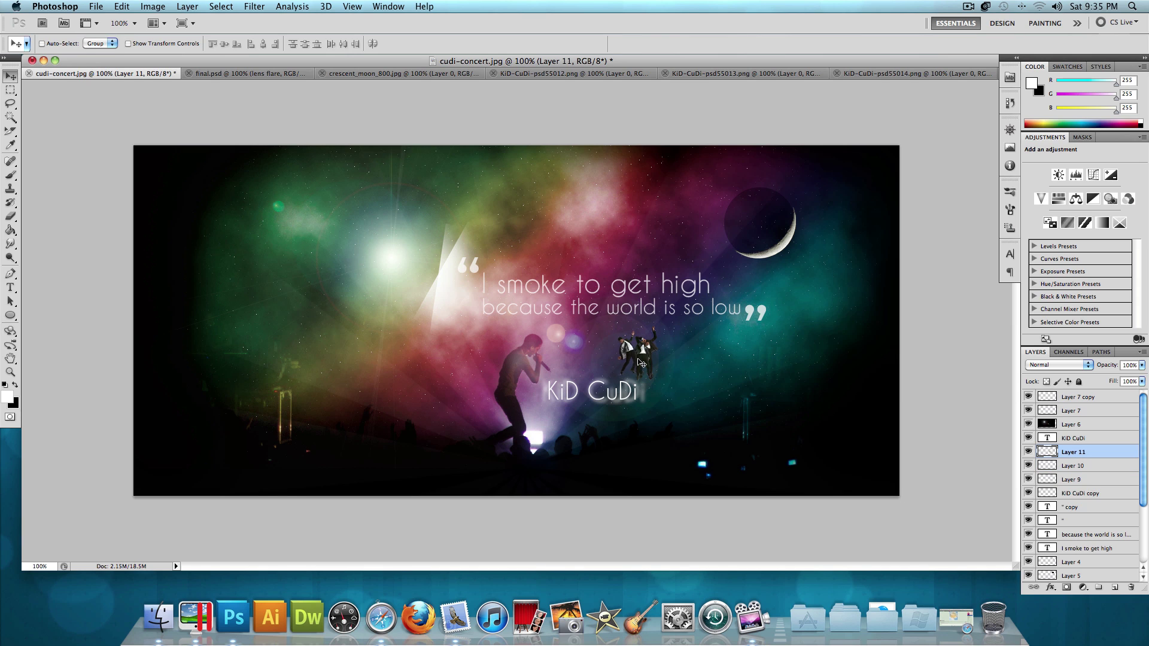
key(super+t)
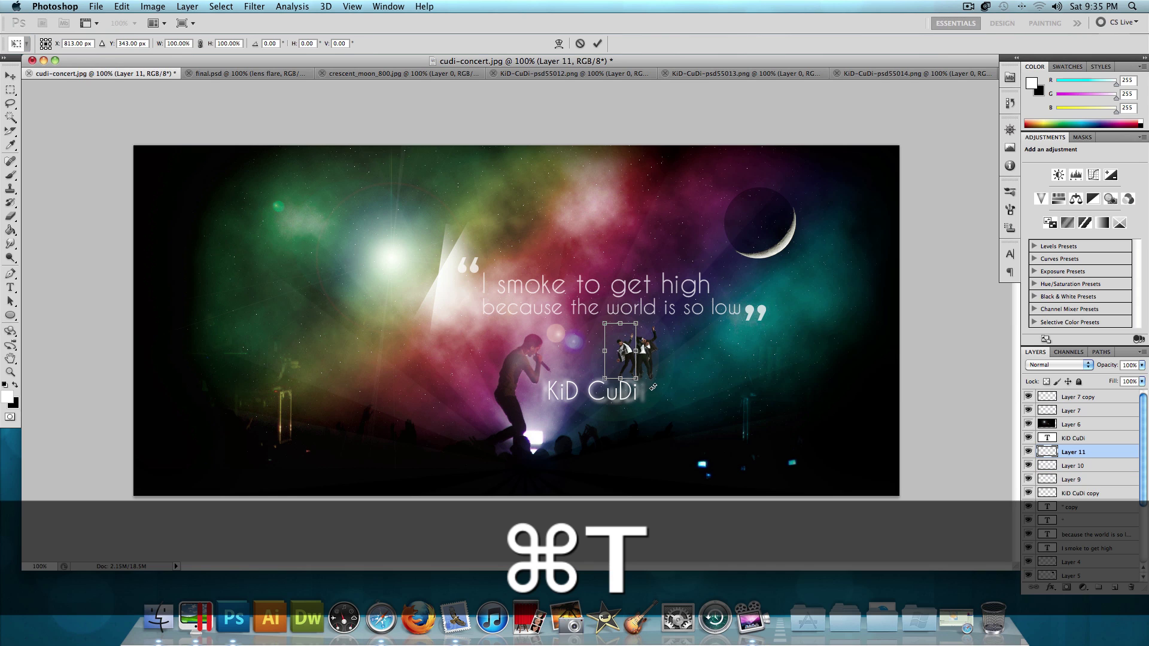
drag(653, 388, 614, 366)
key(Return)
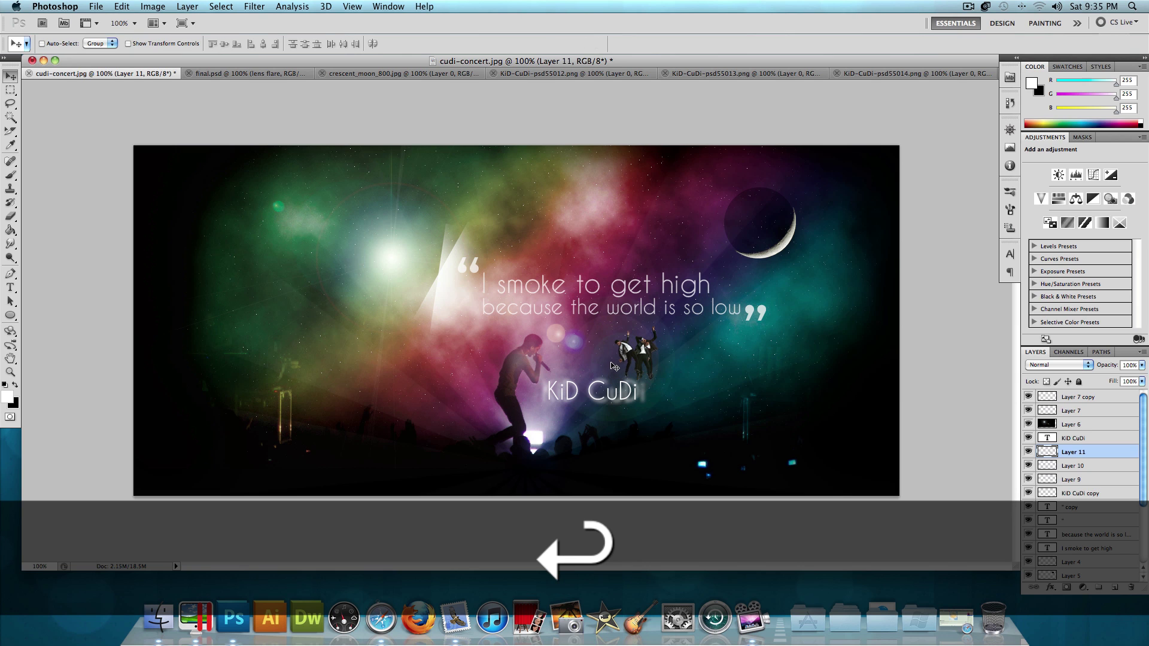
Flip the Layer 9 figure horizontally and place it to the right of the other two small figures
click(1092, 479)
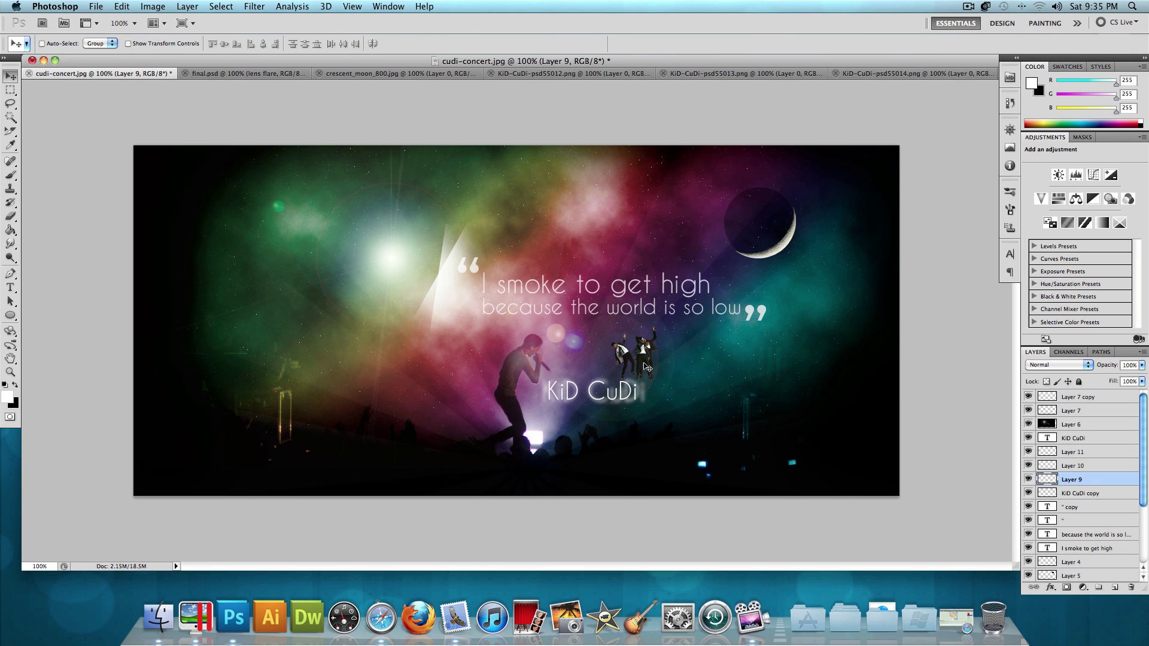
drag(645, 366, 661, 367)
key(super+t)
right_click(662, 364)
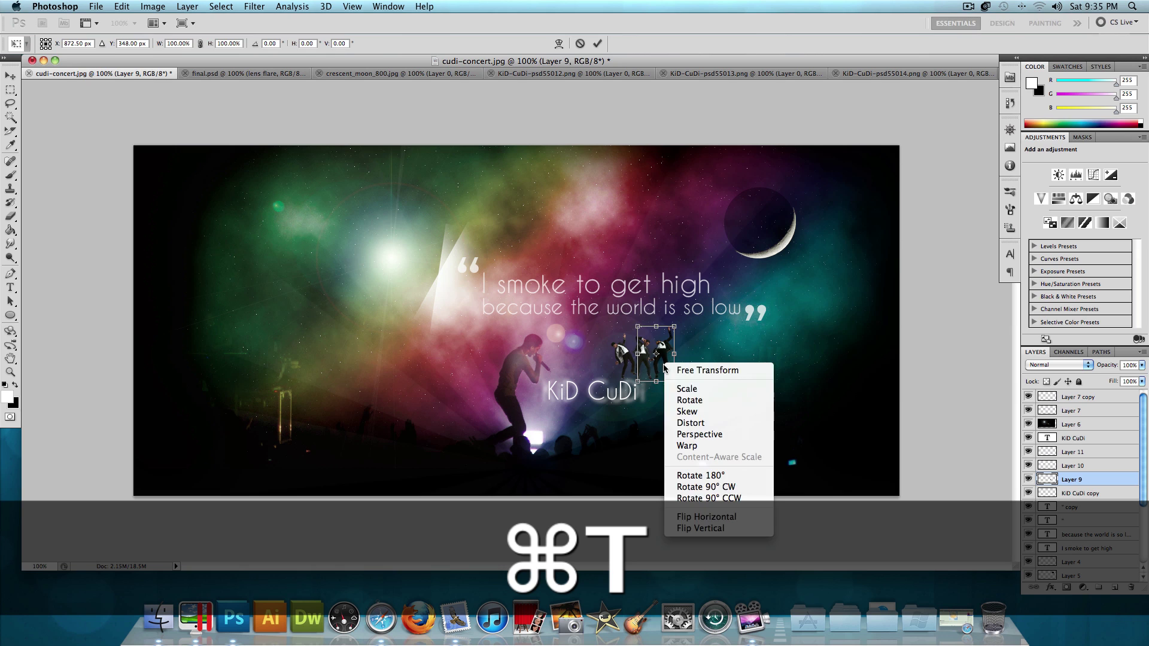
click(730, 518)
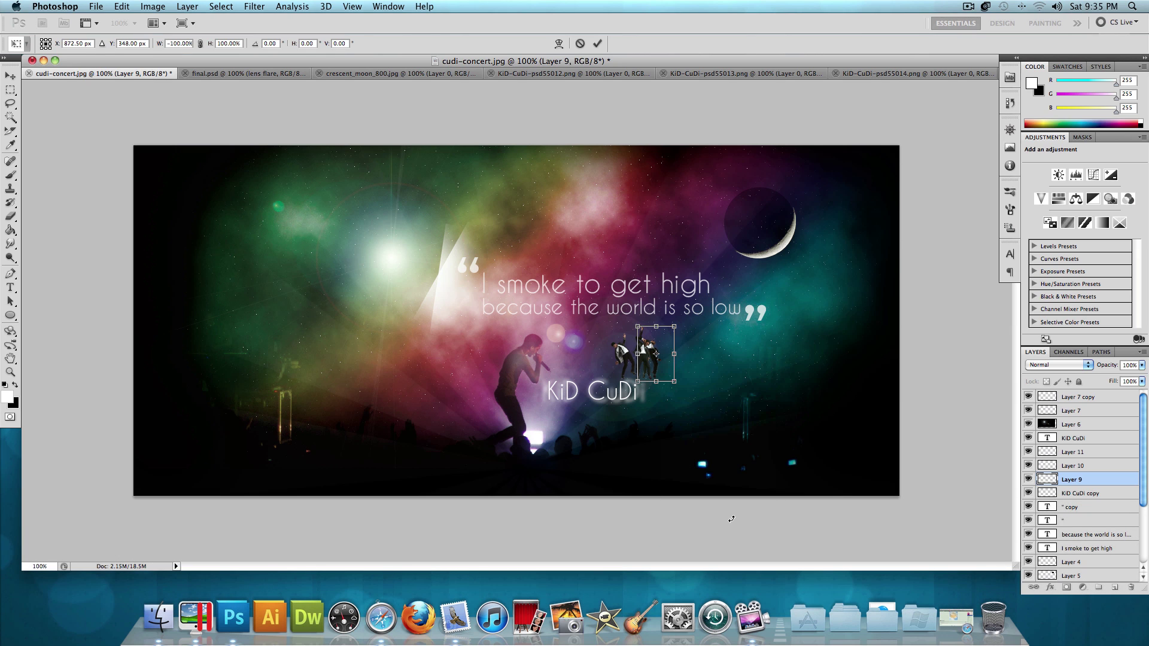
key(Return)
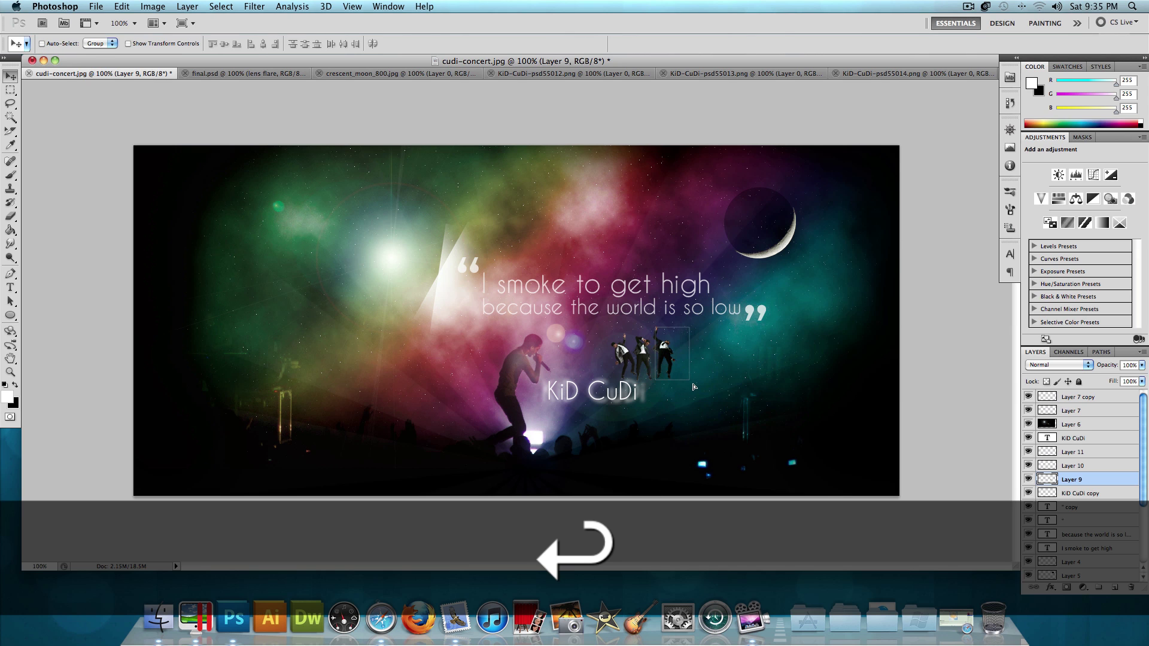
Rotate the Layer 9 figure clockwise by about 13°, tilt it a little further, and move it closer to the middle figure
key(super+t)
drag(695, 387, 703, 382)
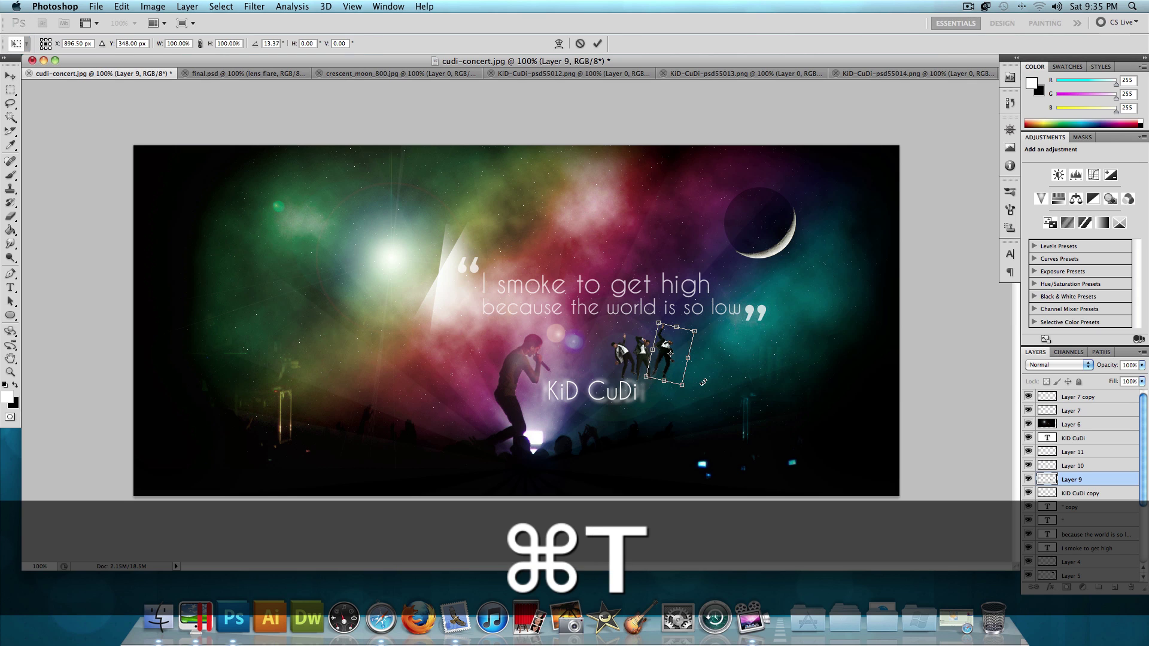
key(Return)
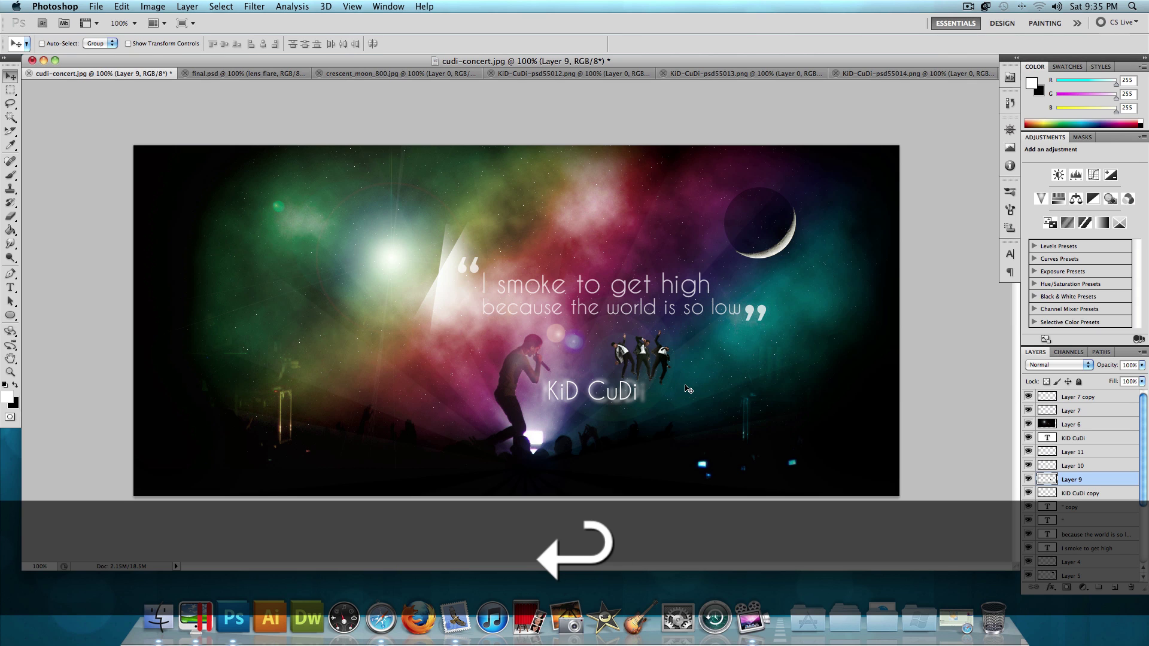
key(super+t)
drag(692, 390, 688, 399)
key(Return)
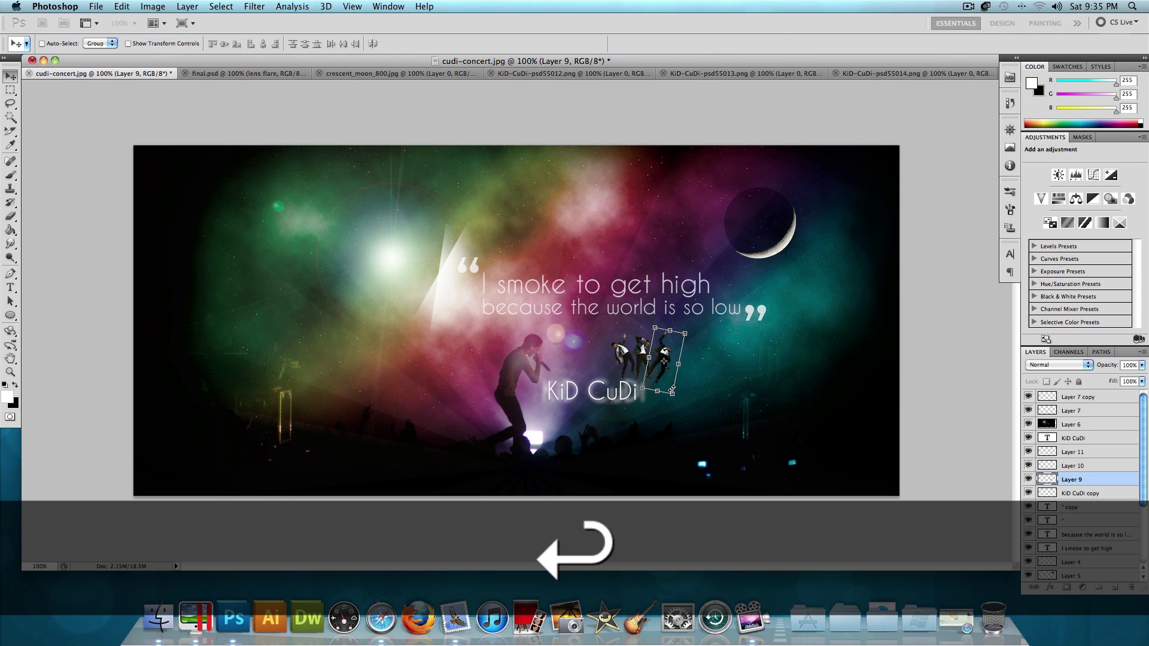
Rotate the three small figures together clockwise above the "KiD CuDi" text and set their layers' opacity to 25%
shift+click(1059, 451)
drag(656, 363, 654, 366)
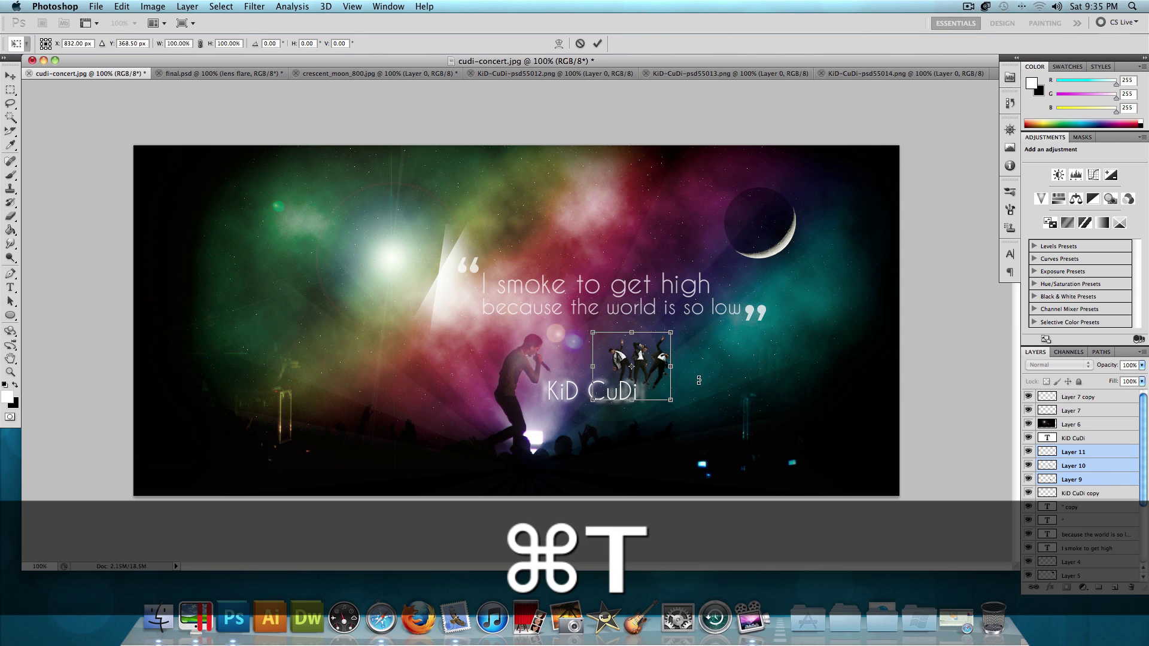
mouse_move(699, 380)
mouse_down()
mouse_move(677, 400)
mouse_move(695, 391)
mouse_up()
key(Return)
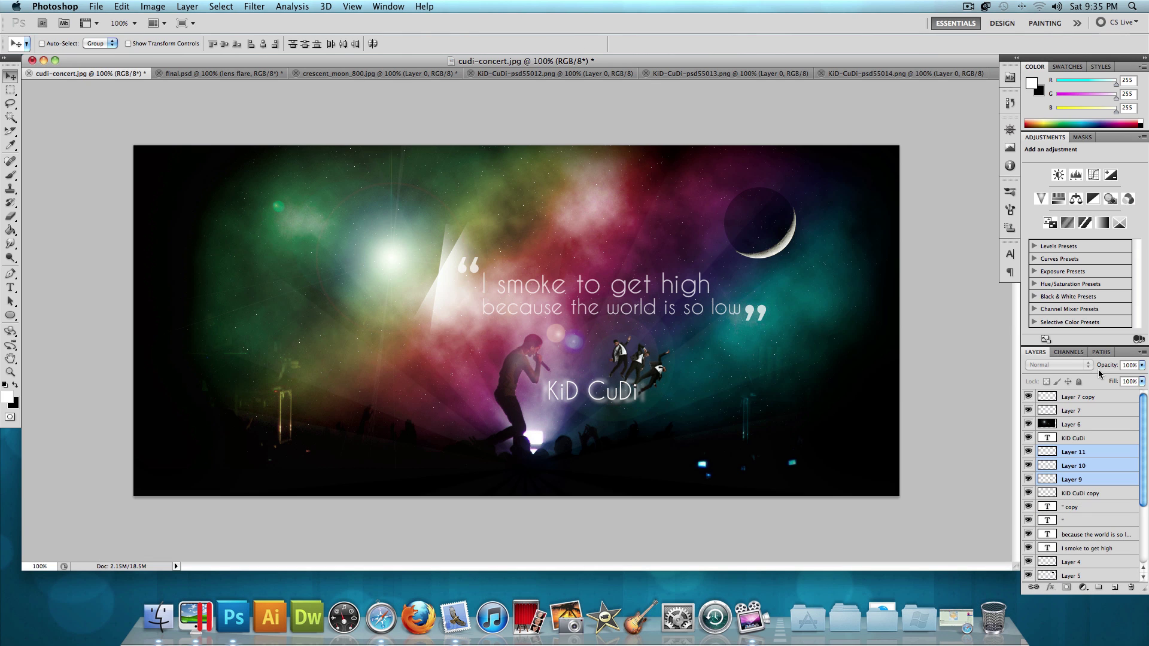
text(25)
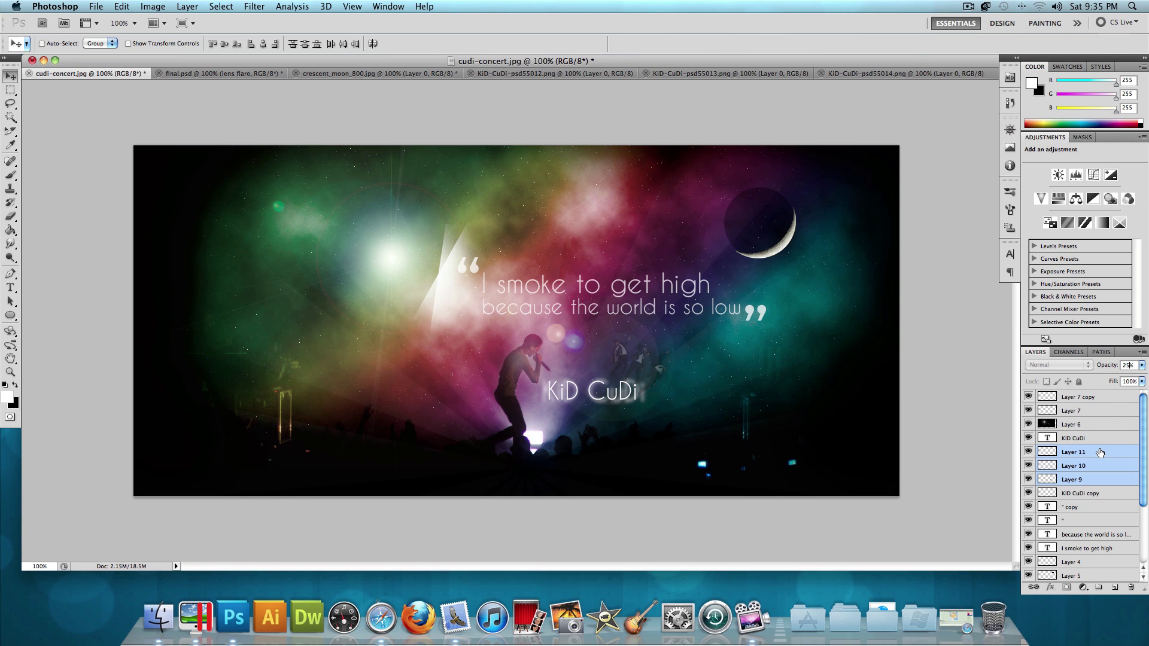
click(651, 399)
Compare the artwork in cudi-concert.jpg with final.psd, and minimize the document window to show the desktop
click(235, 74)
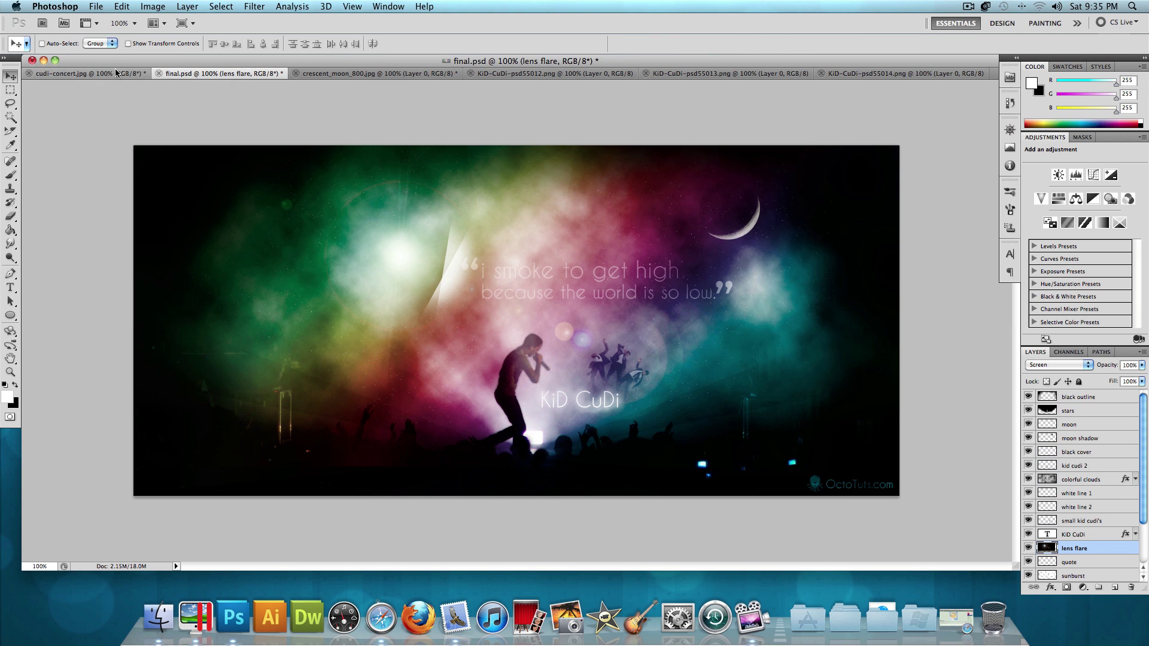
click(65, 73)
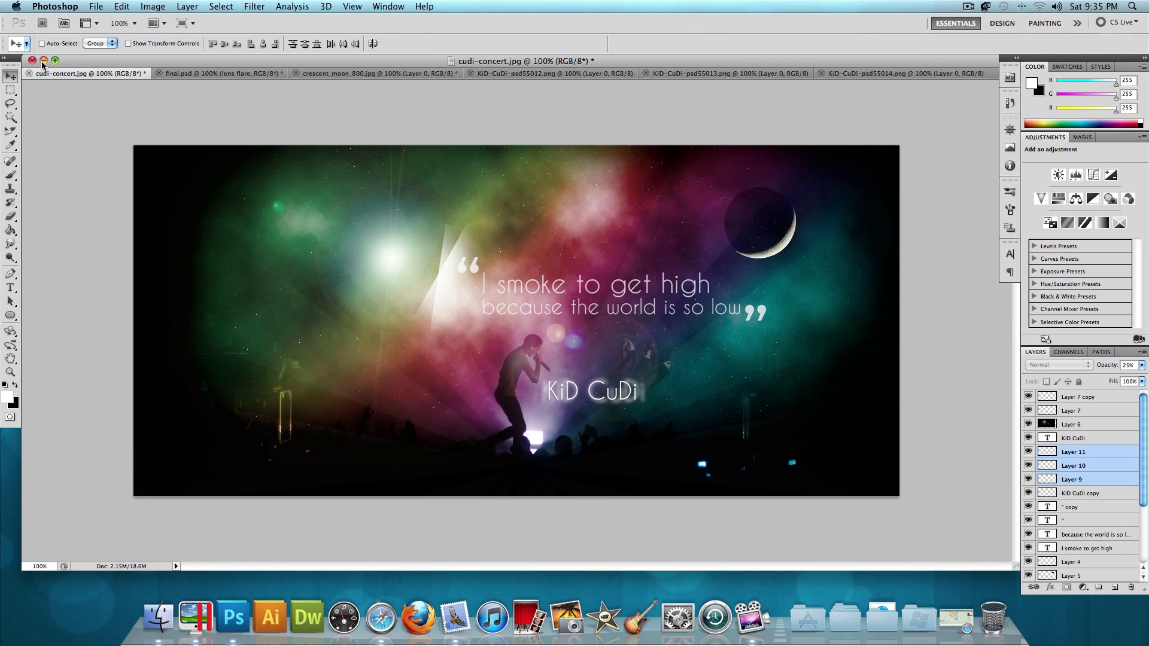
click(43, 60)
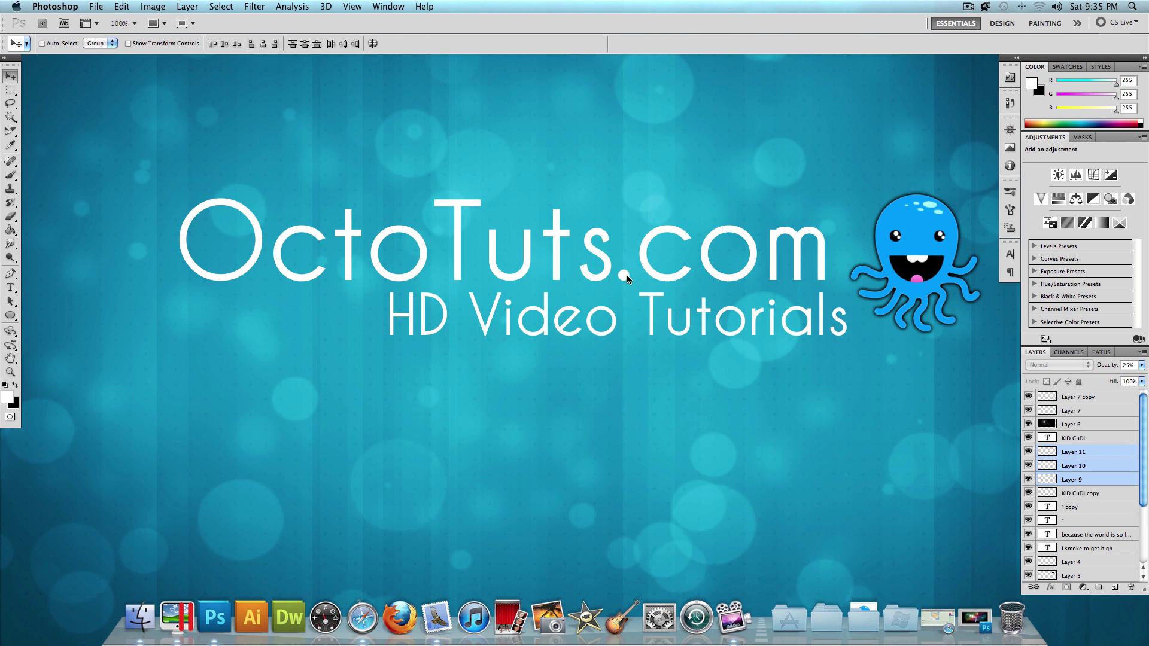
click(627, 279)
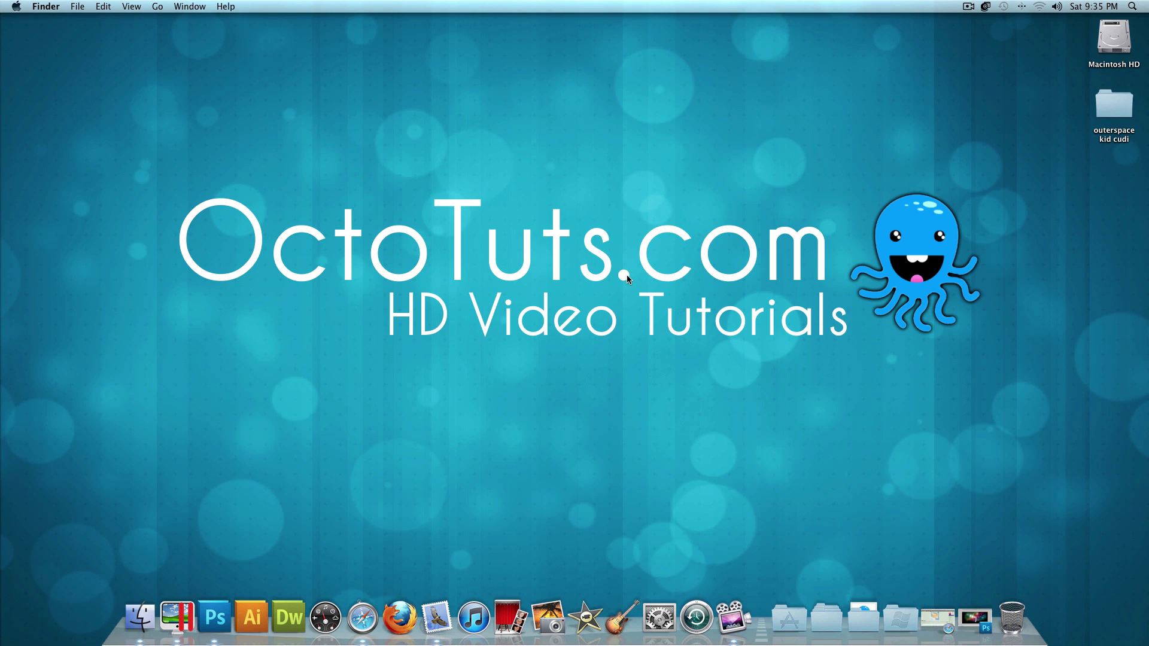